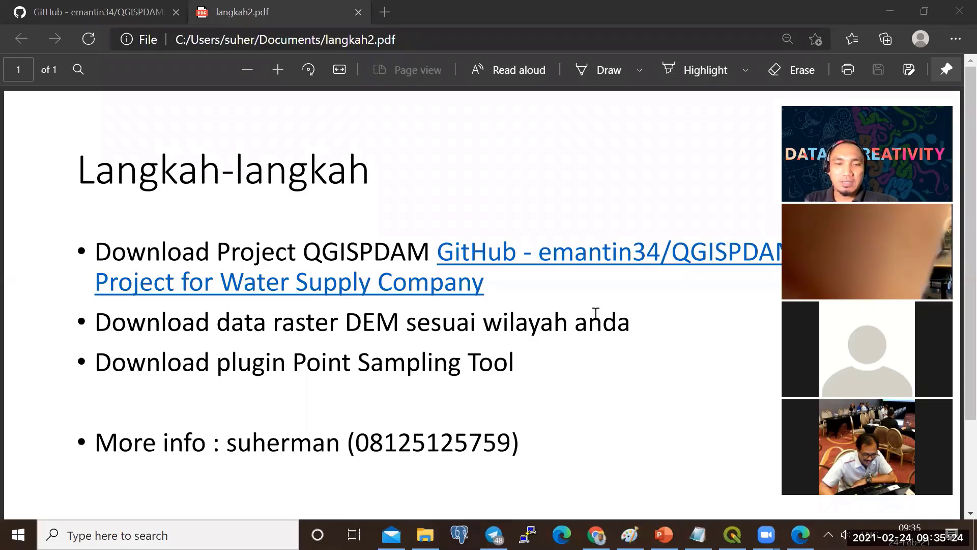
Glance at the QGIS water-utility map around Denpasar, then return to the langkah2.pdf steps document.
{"action": "scroll", "coordinate": [595, 313], "scroll_direction": "down", "scroll_amount": 1}
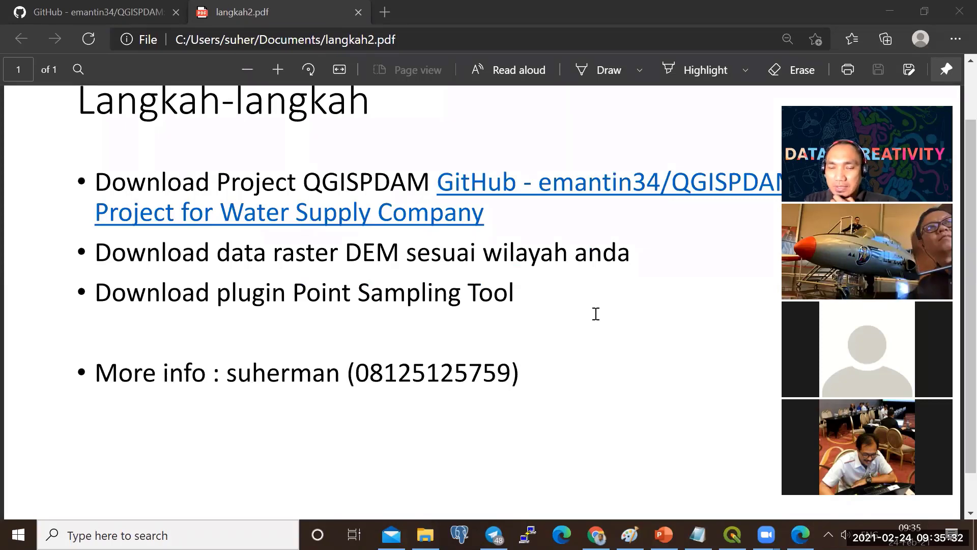
{"action": "left_click", "coordinate": [733, 535]}
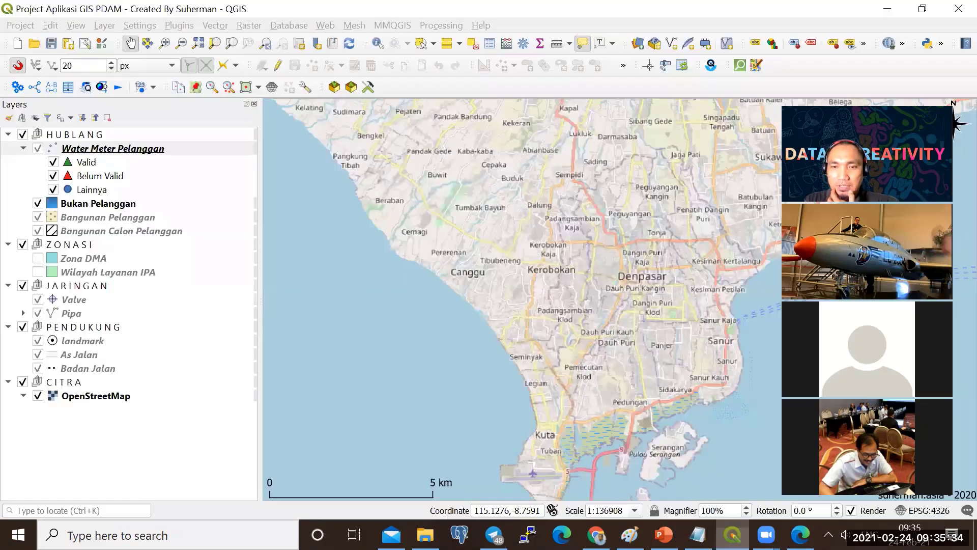
{"action": "left_click_drag", "start_coordinate": [528, 208], "coordinate": [490, 234]}
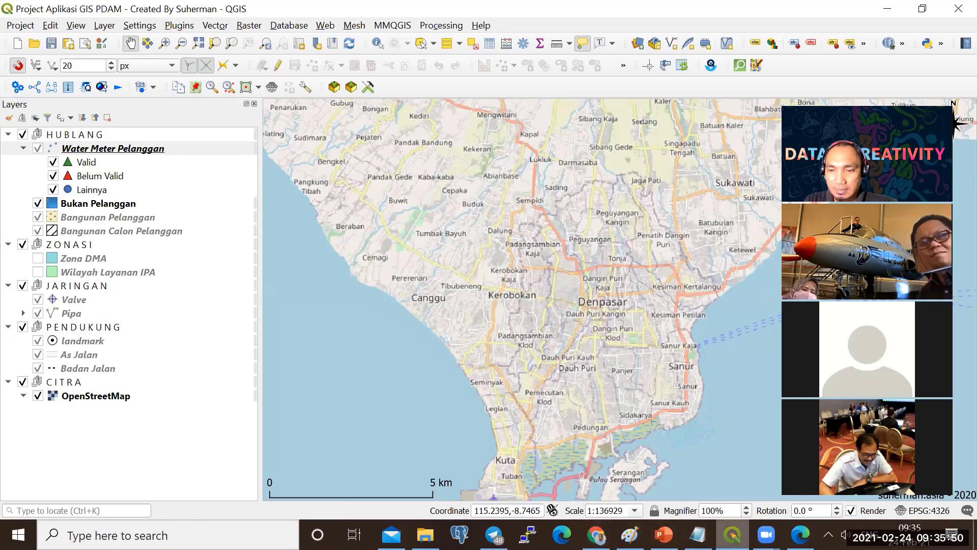
{"action": "mouse_move", "coordinate": [630, 535]}
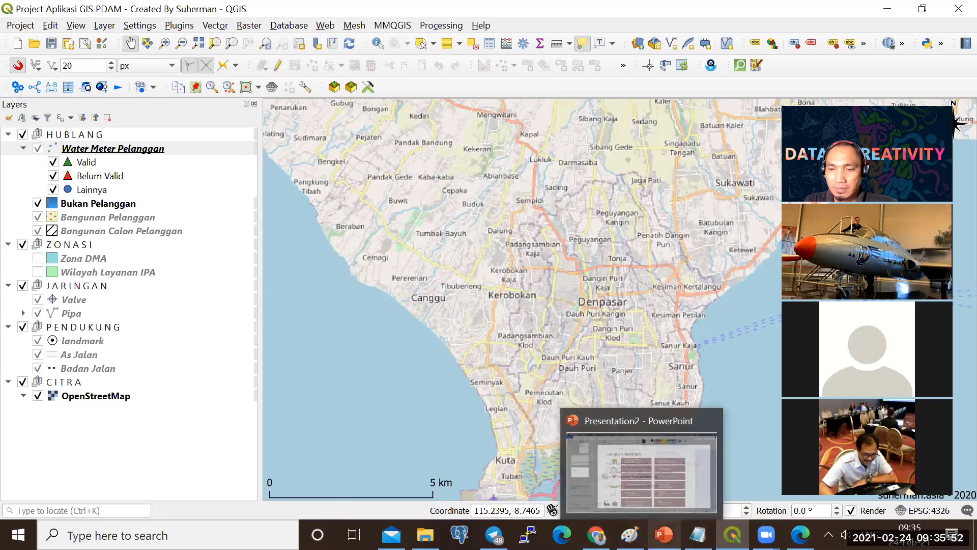
{"action": "left_click", "coordinate": [800, 535]}
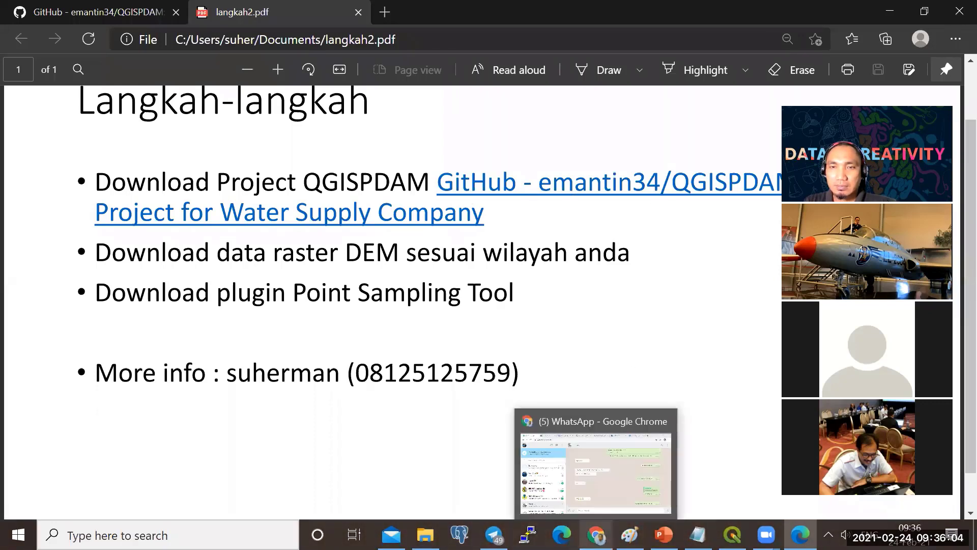
Open a new maximized Chrome window and search Google for 'qgispdam'.
{"action": "left_click", "coordinate": [596, 535]}
{"action": "right_click", "coordinate": [596, 535]}
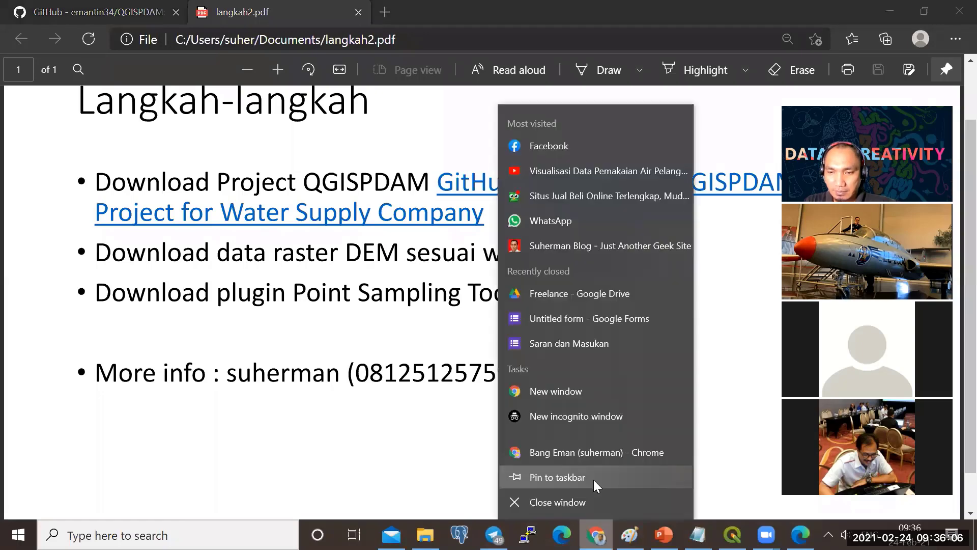
{"action": "left_click", "coordinate": [570, 393]}
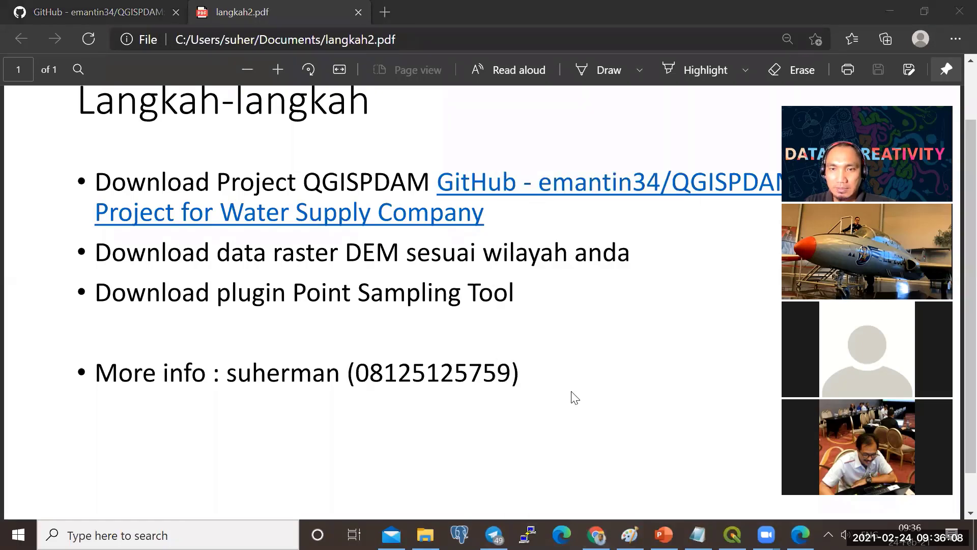
{"action": "left_click", "coordinate": [807, 61]}
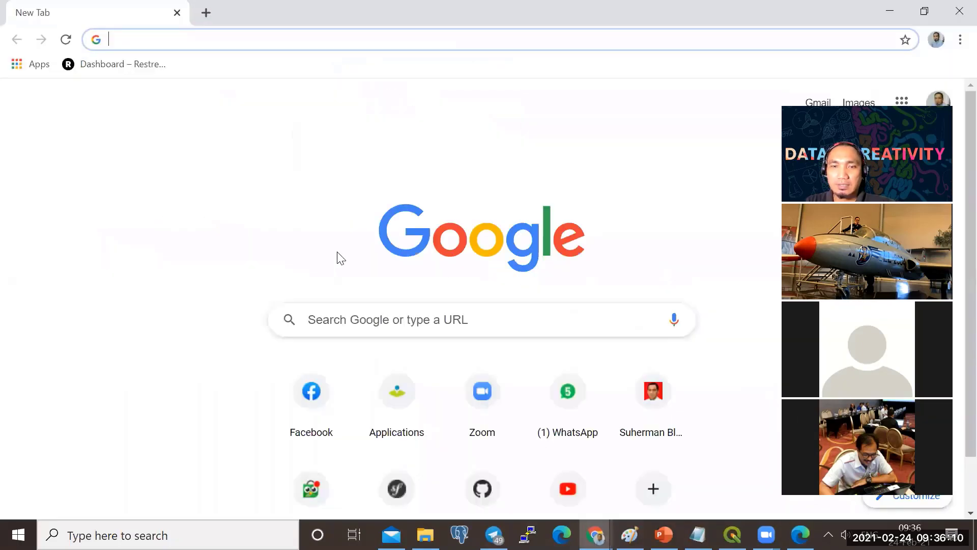
{"action": "type", "text": "q"}
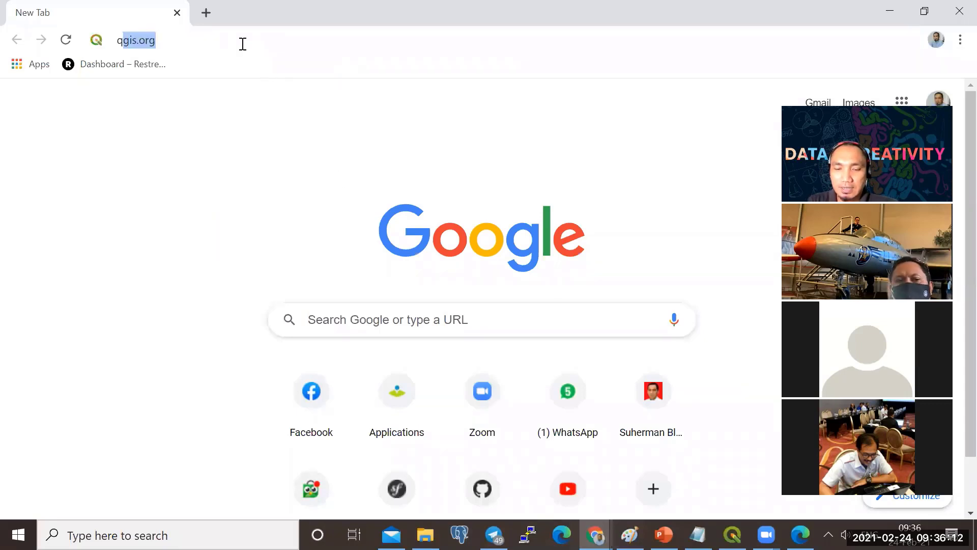
{"action": "type", "text": "gispdam"}
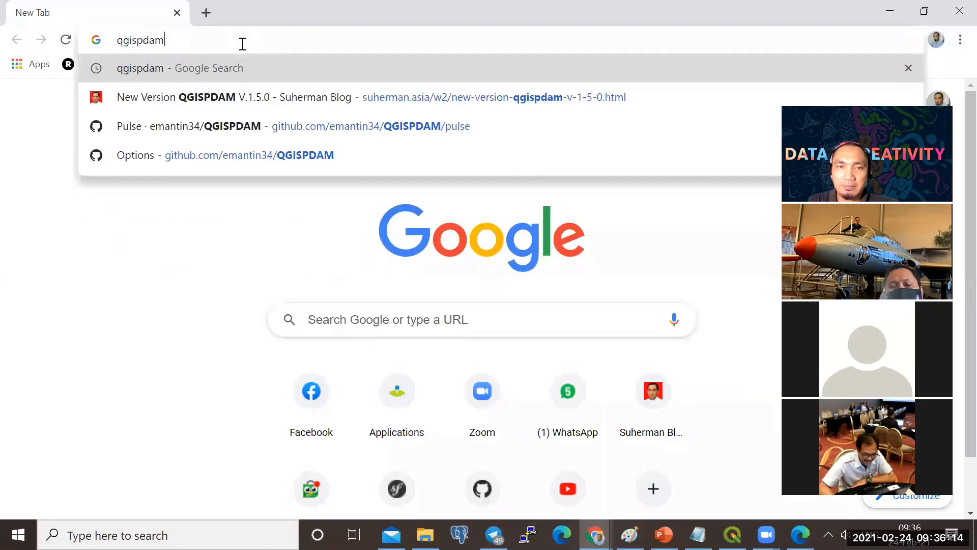
{"action": "key", "text": "Return"}
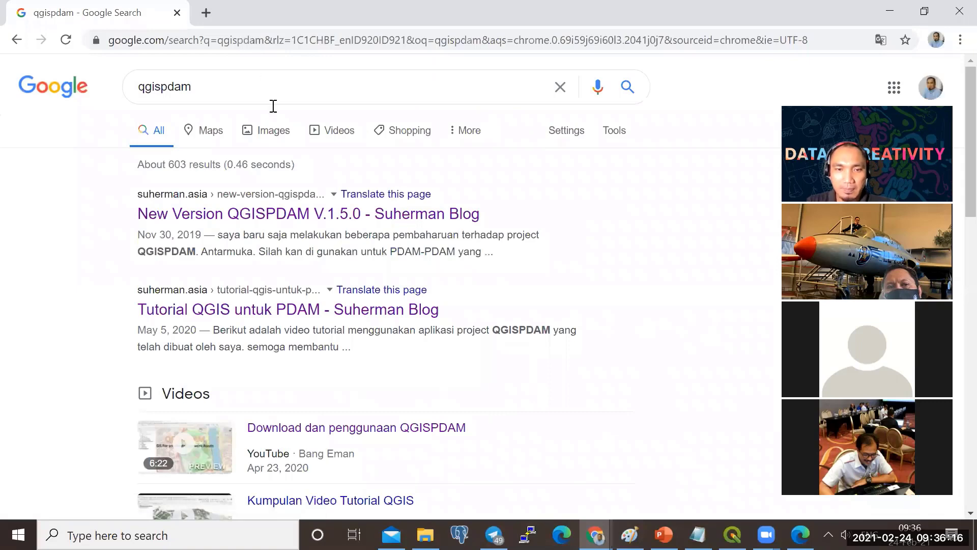
Open the 'New Version QGISPDAM V.1.5.0' blog post and follow its GitHub repository link.
{"action": "scroll", "coordinate": [409, 253], "scroll_direction": "down", "scroll_amount": 5}
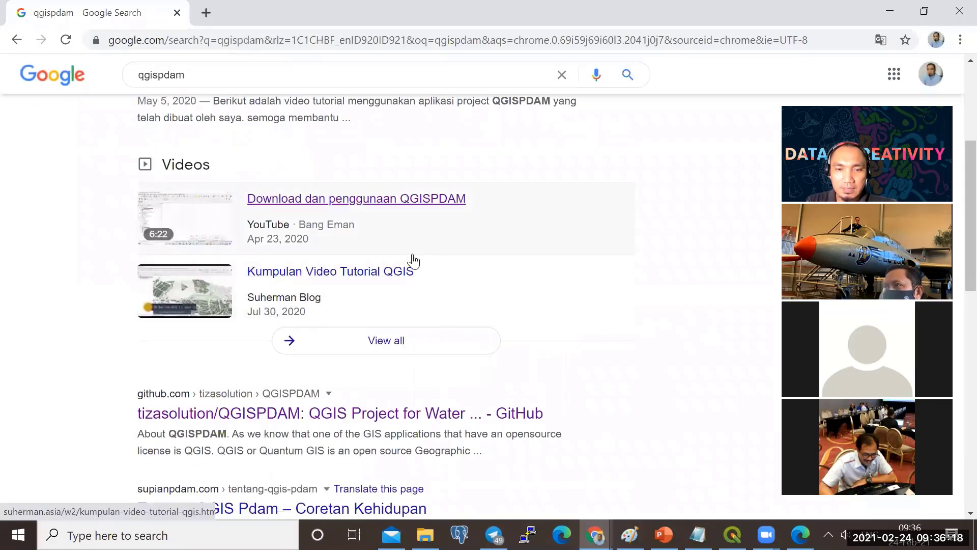
{"action": "scroll", "coordinate": [413, 260], "scroll_direction": "up", "scroll_amount": 5}
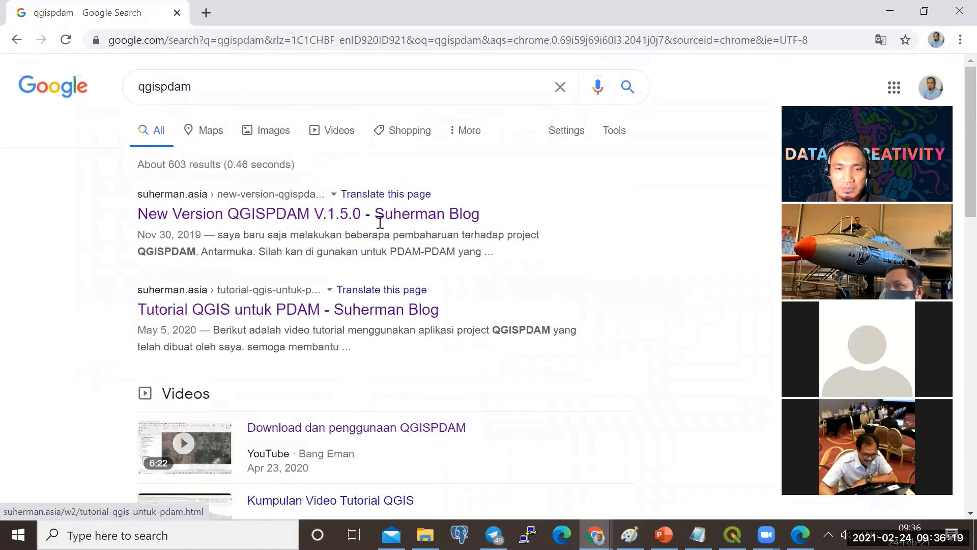
{"action": "left_click", "coordinate": [323, 220]}
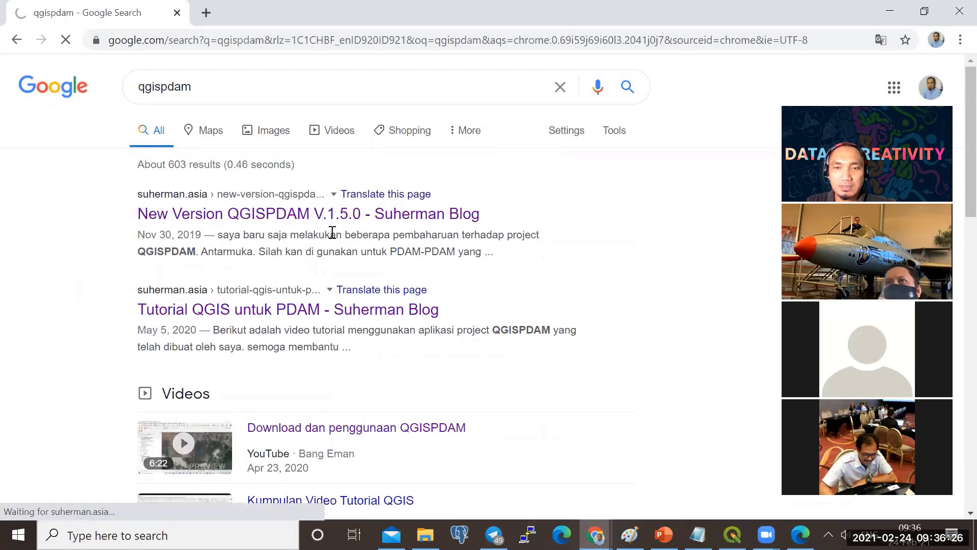
{"action": "scroll", "coordinate": [370, 208], "scroll_direction": "down", "scroll_amount": 6}
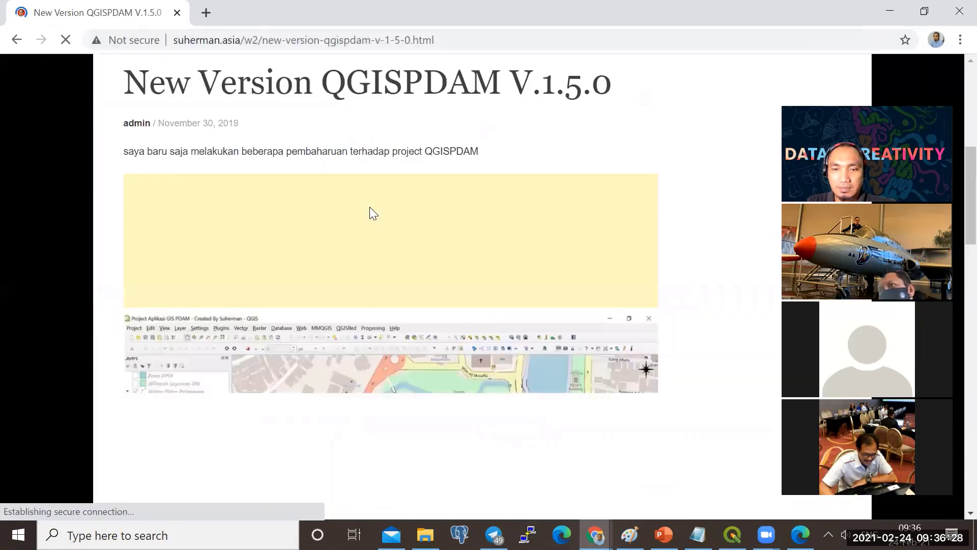
{"action": "scroll", "coordinate": [370, 208], "scroll_direction": "down", "scroll_amount": 6}
{"action": "scroll", "coordinate": [372, 208], "scroll_direction": "up", "scroll_amount": 6}
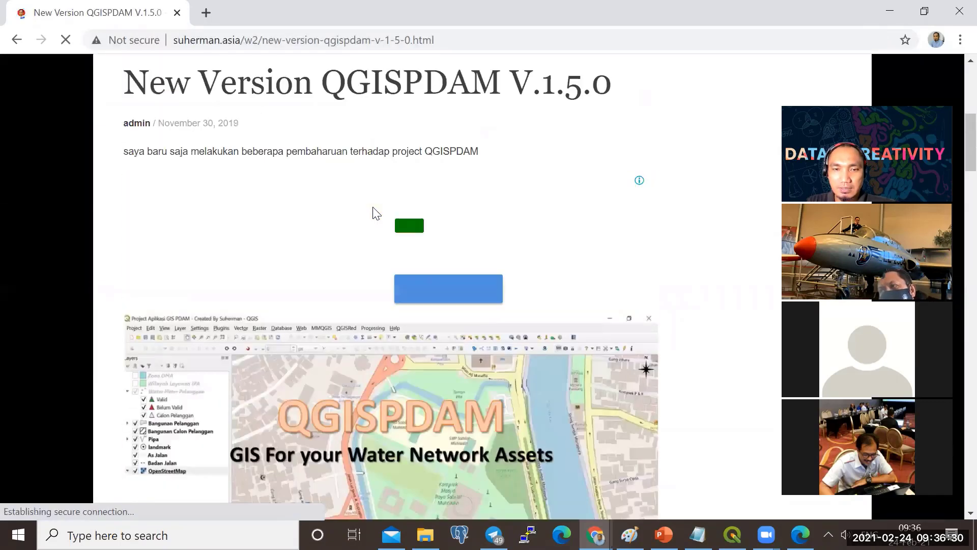
{"action": "scroll", "coordinate": [372, 206], "scroll_direction": "down", "scroll_amount": 10}
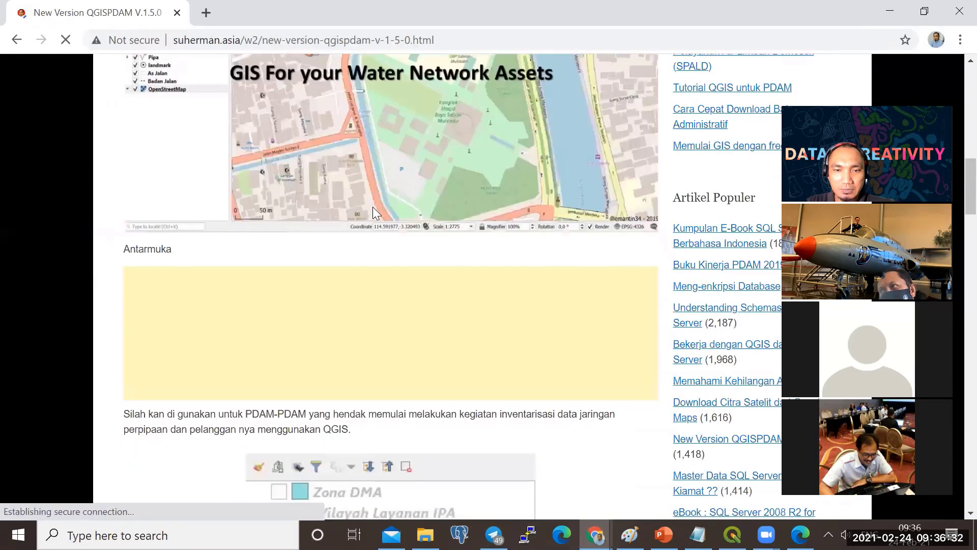
{"action": "scroll", "coordinate": [374, 213], "scroll_direction": "down", "scroll_amount": 15}
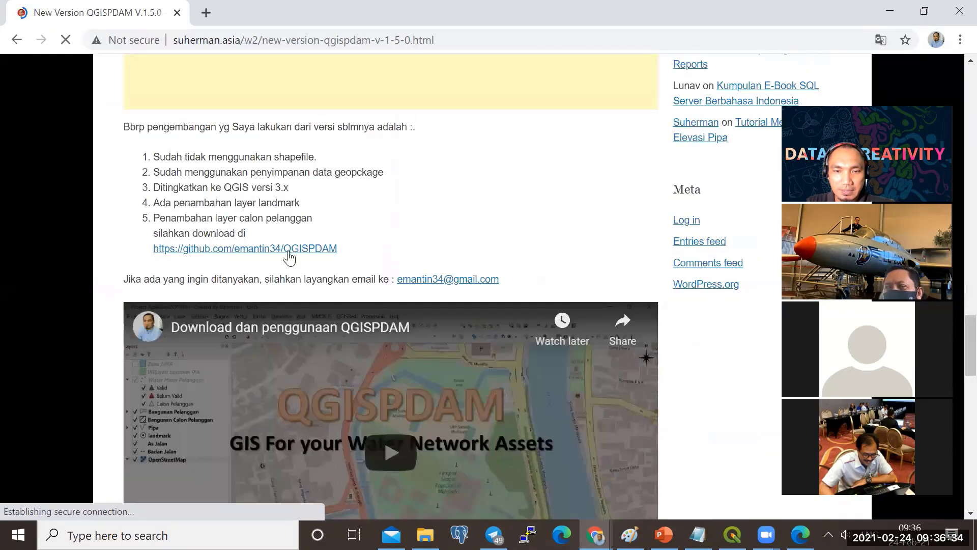
{"action": "left_click", "coordinate": [287, 249]}
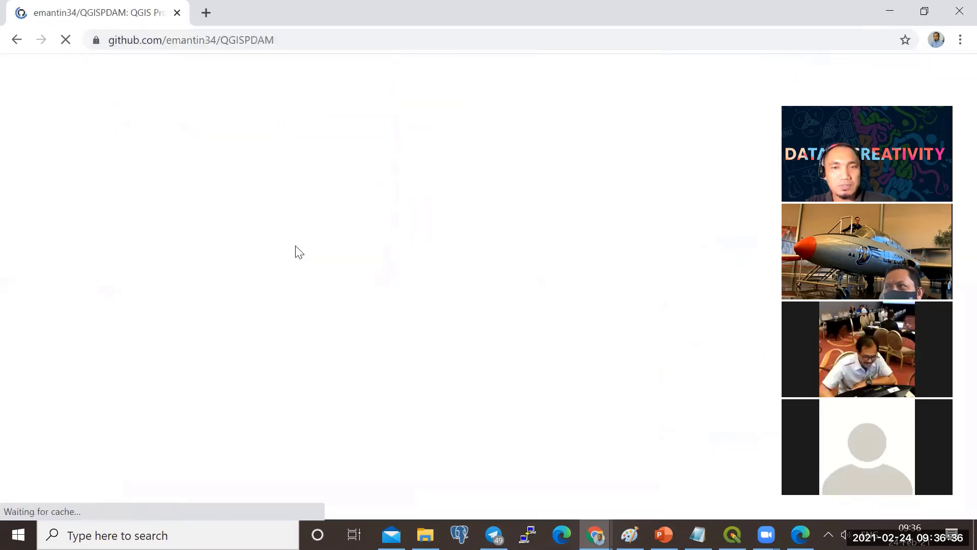
Once the emantin34/QGISPDAM page loads, reveal the Code menu's Clone and Download ZIP options.
{"action": "left_click", "coordinate": [308, 41]}
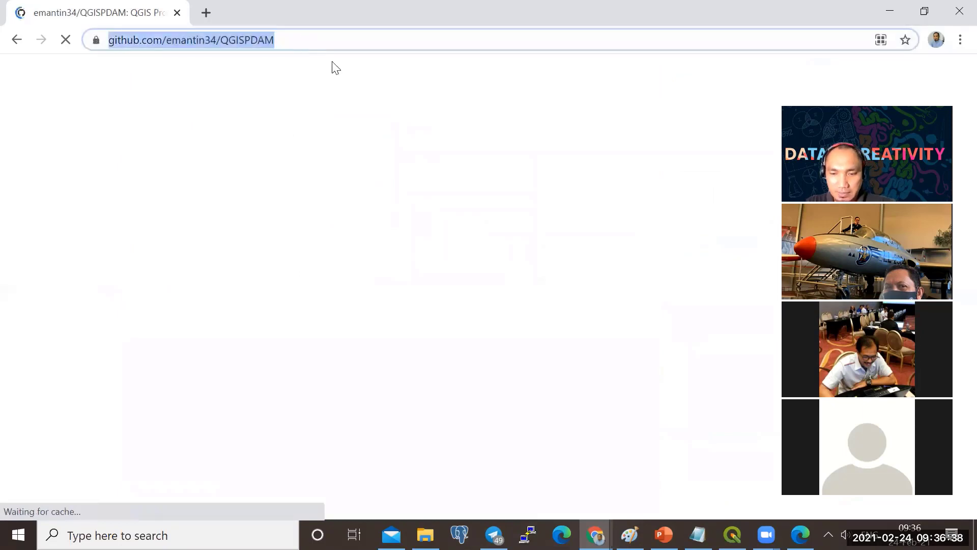
{"action": "left_click", "coordinate": [766, 534]}
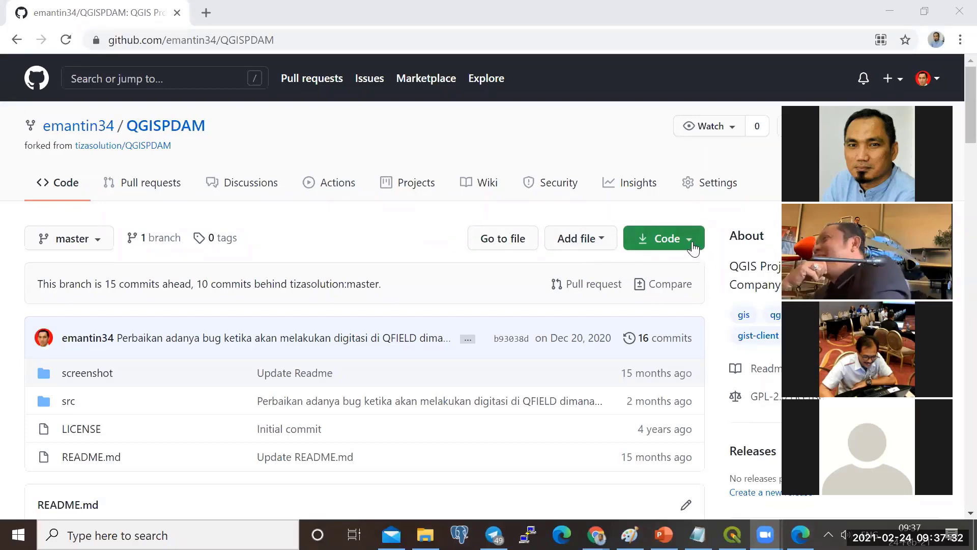
{"action": "left_click", "coordinate": [694, 249]}
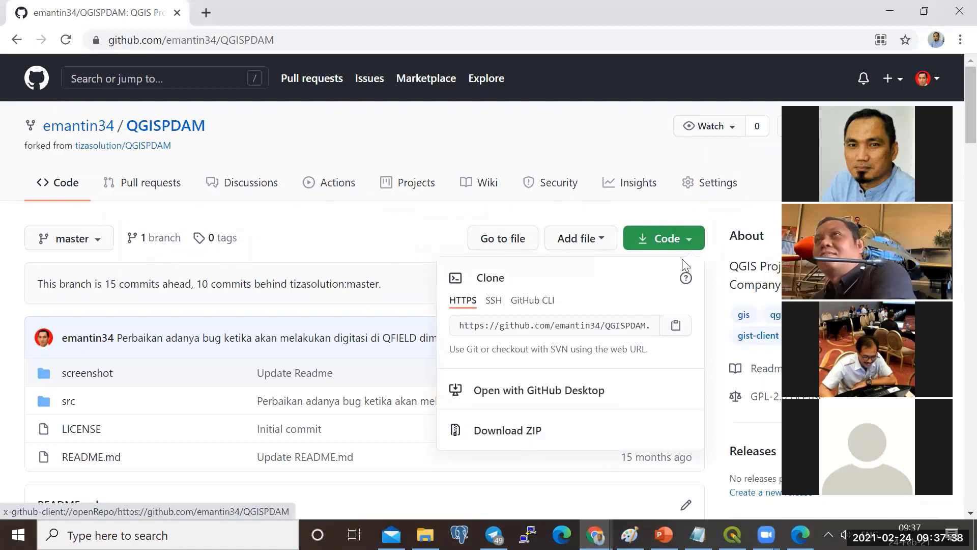
Create a new folder named BELAJAR ELEVASI in Documents and open it.
{"action": "left_click", "coordinate": [721, 233]}
{"action": "left_click", "coordinate": [426, 535]}
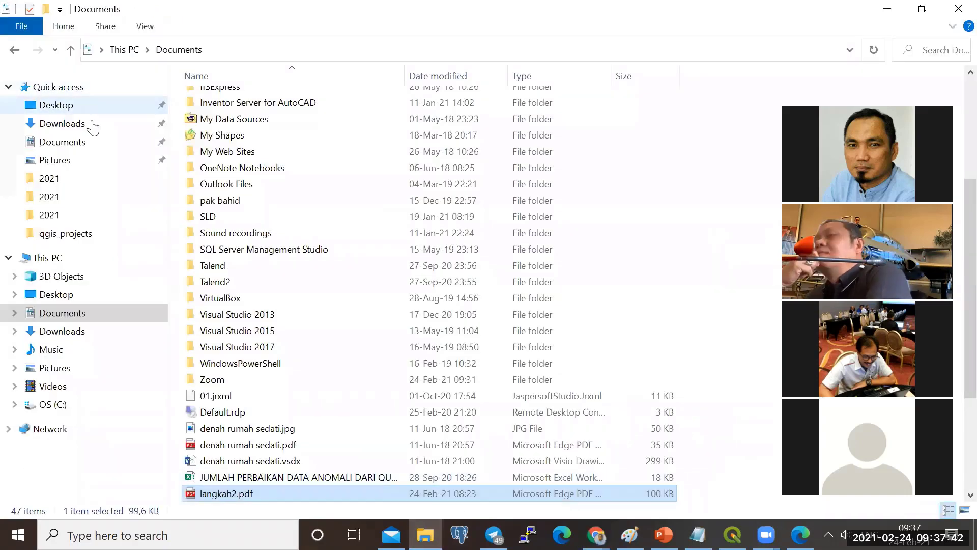
{"action": "left_click", "coordinate": [96, 142]}
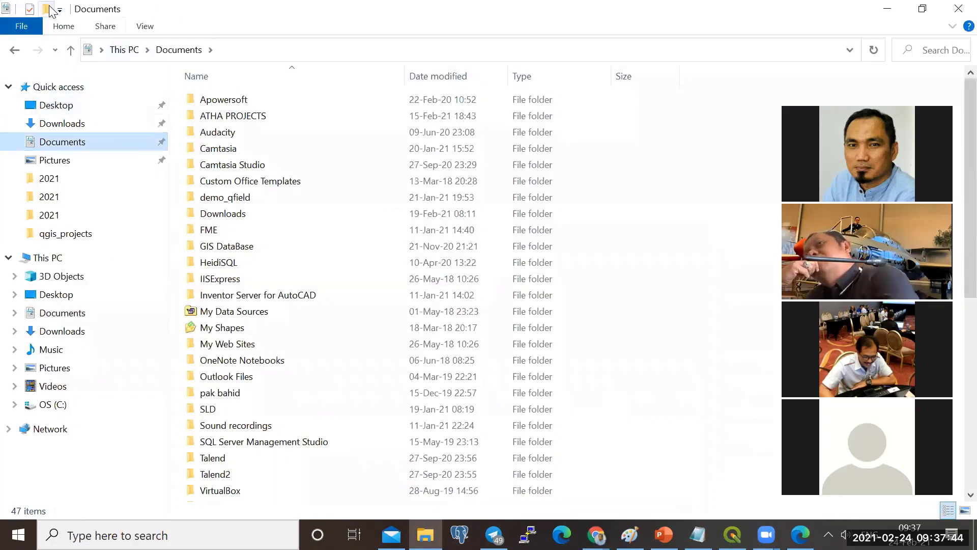
{"action": "left_click", "coordinate": [47, 10]}
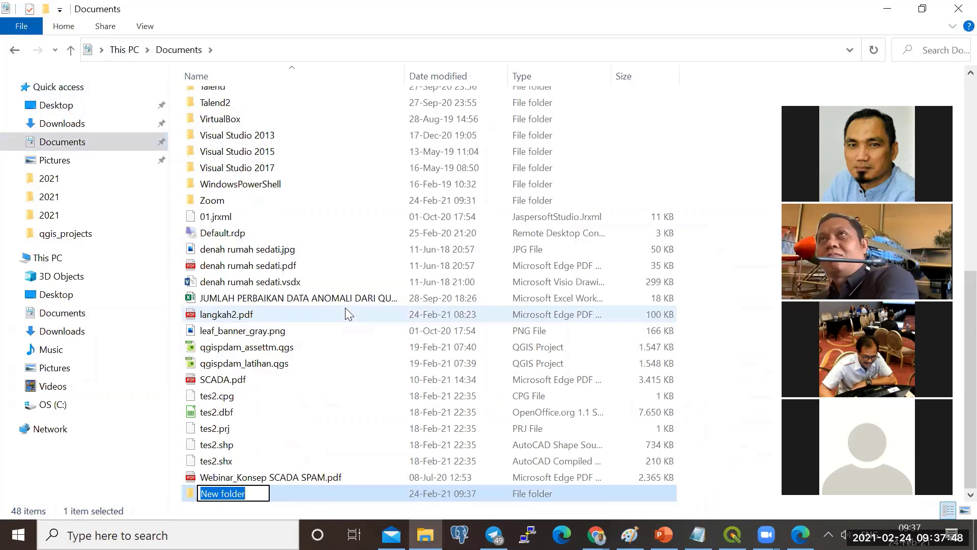
{"action": "type", "text": "BELA"}
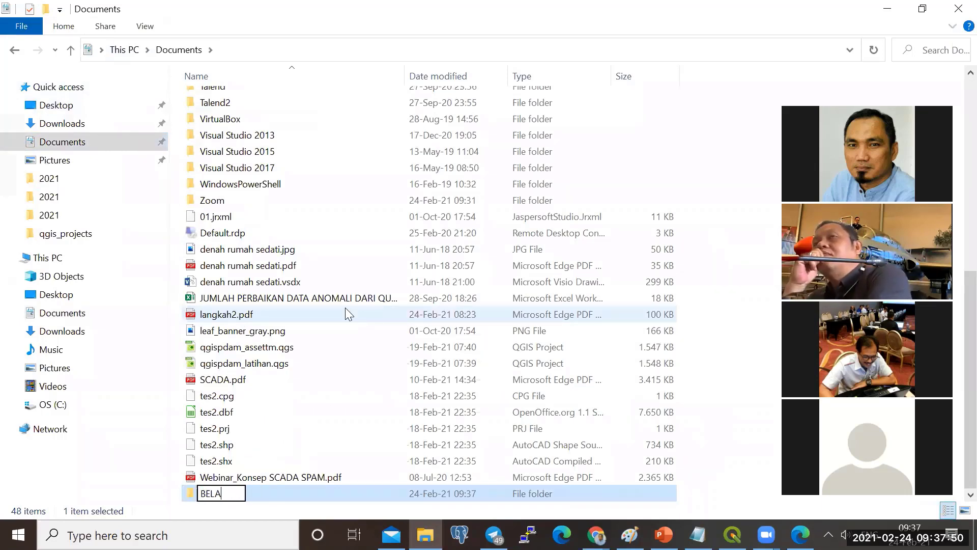
{"action": "type", "text": "JAR ELEVASI"}
{"action": "key", "text": "Return"}
{"action": "key", "text": "Return"}
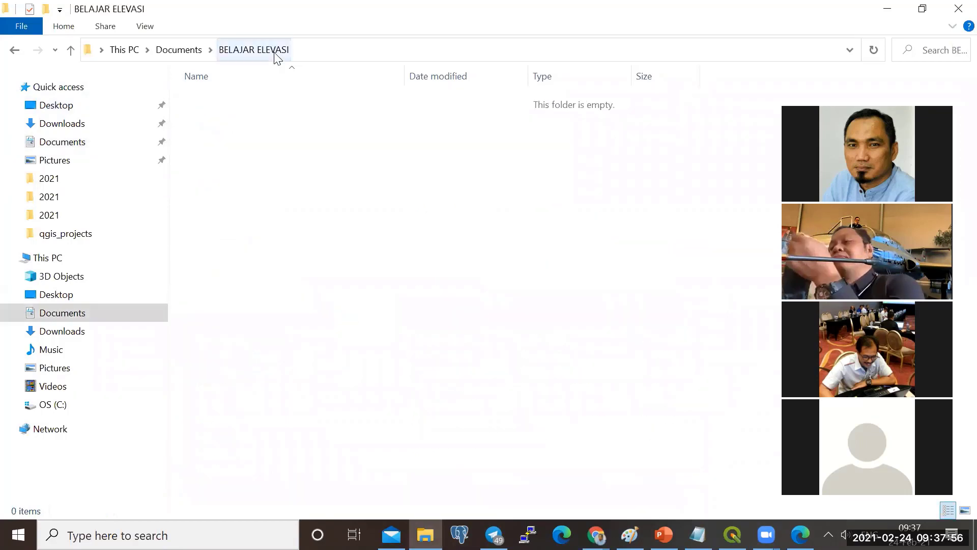
Zoom in on the empty BELAJAR ELEVASI folder with the screen magnifier.
{"action": "key", "text": "super+plus"}
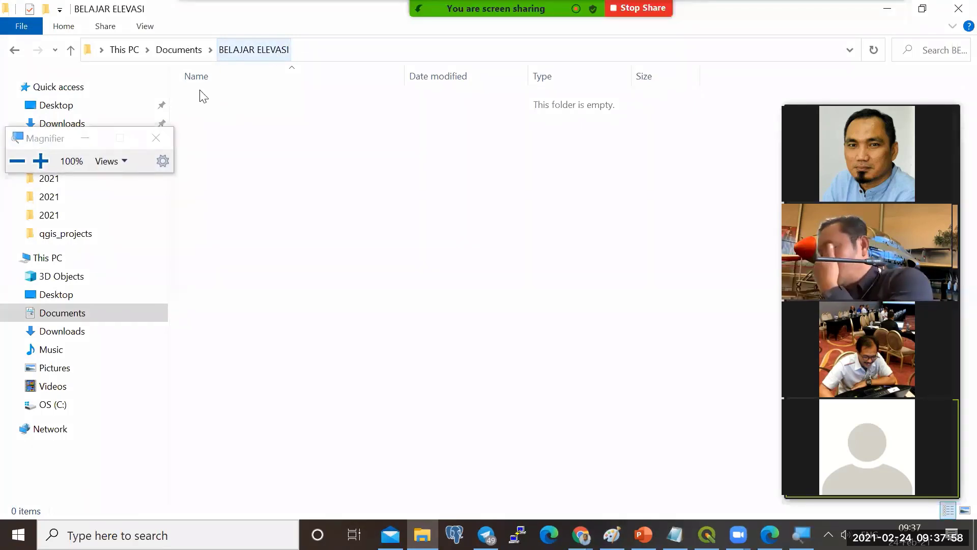
{"action": "left_click", "coordinate": [84, 139]}
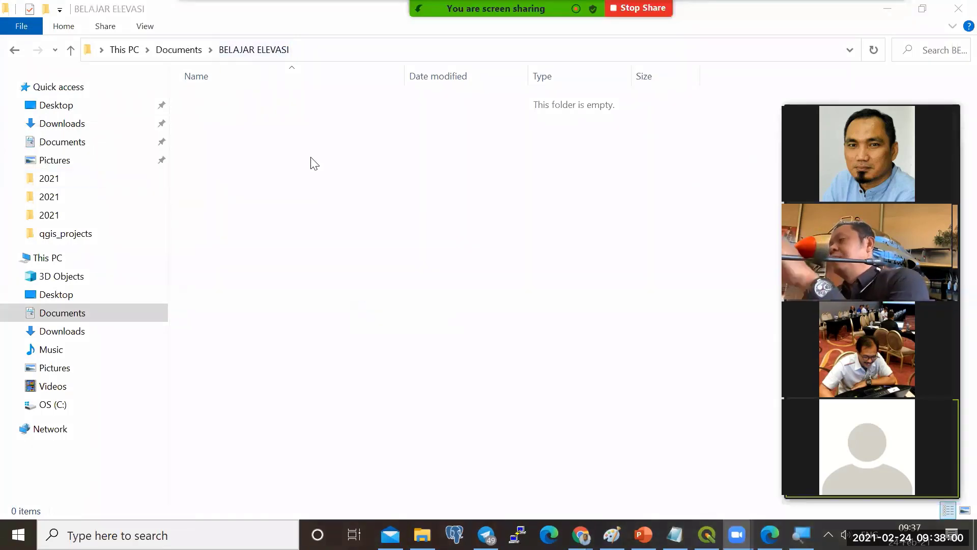
{"action": "key", "text": "super+plus"}
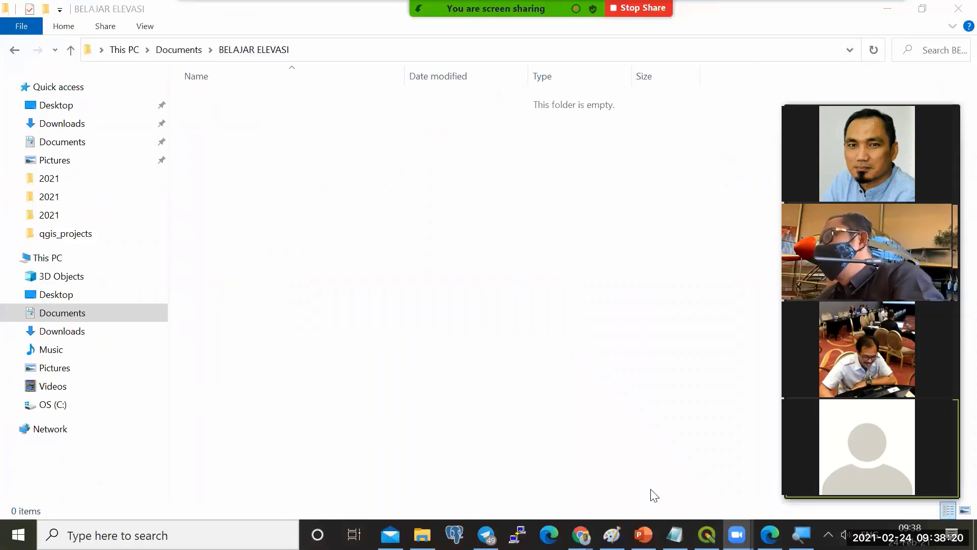
Download the QGISPDAM repository as a ZIP via Code and save it to Documents\BELAJAR ELEVASI.
{"action": "mouse_move", "coordinate": [581, 534]}
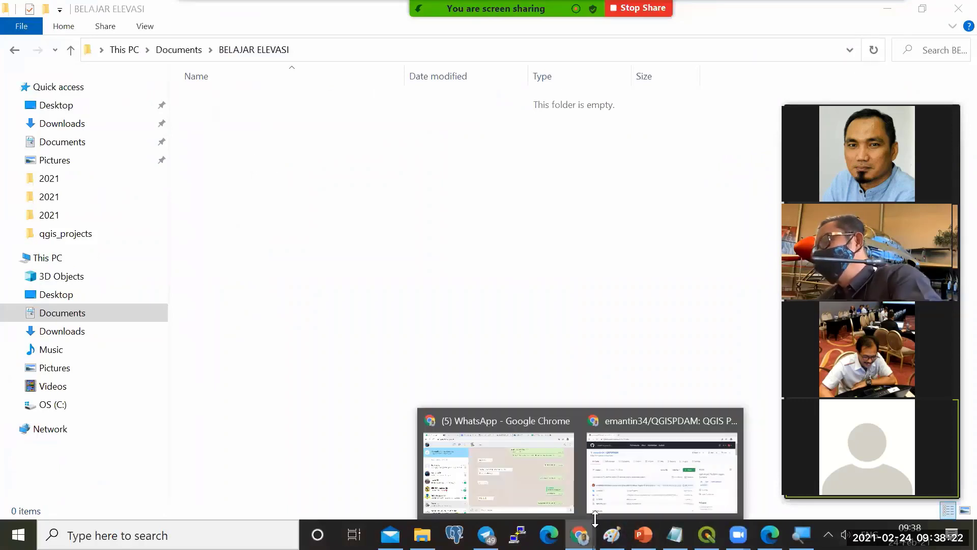
{"action": "left_click", "coordinate": [668, 490]}
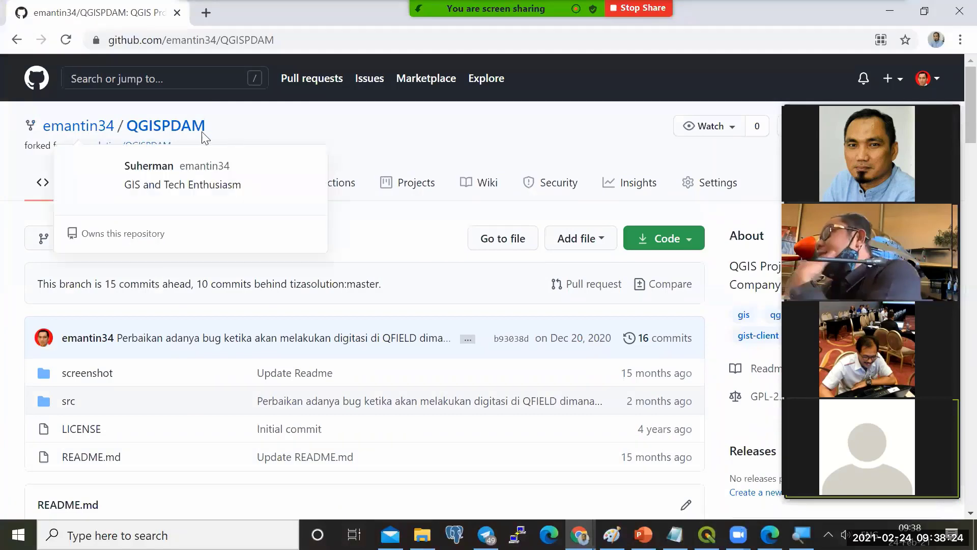
{"action": "left_click", "coordinate": [697, 247]}
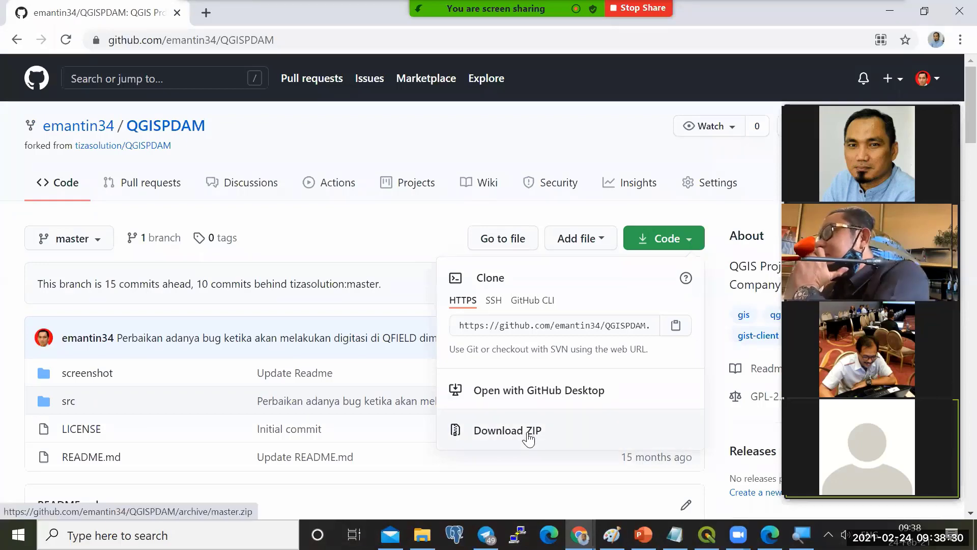
{"action": "left_click", "coordinate": [530, 433]}
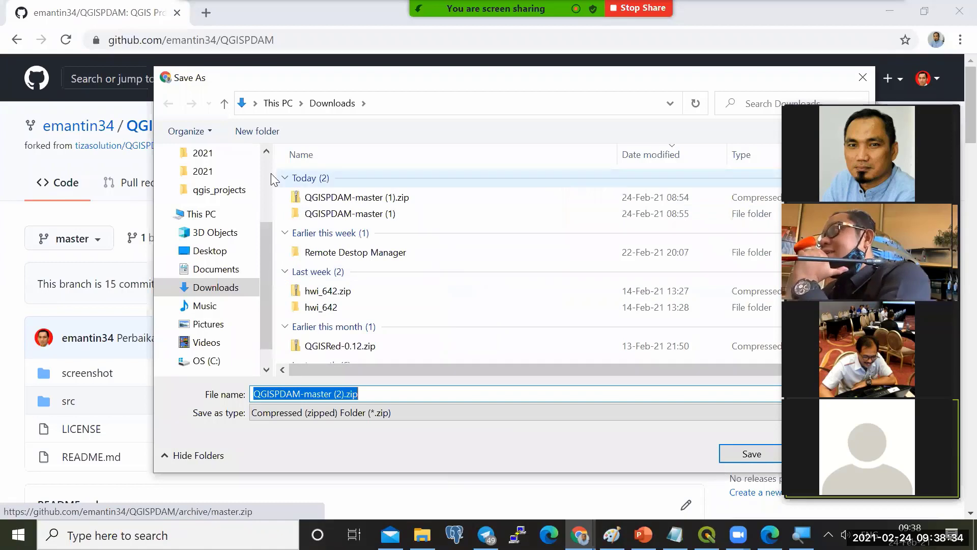
{"action": "left_click", "coordinate": [237, 265]}
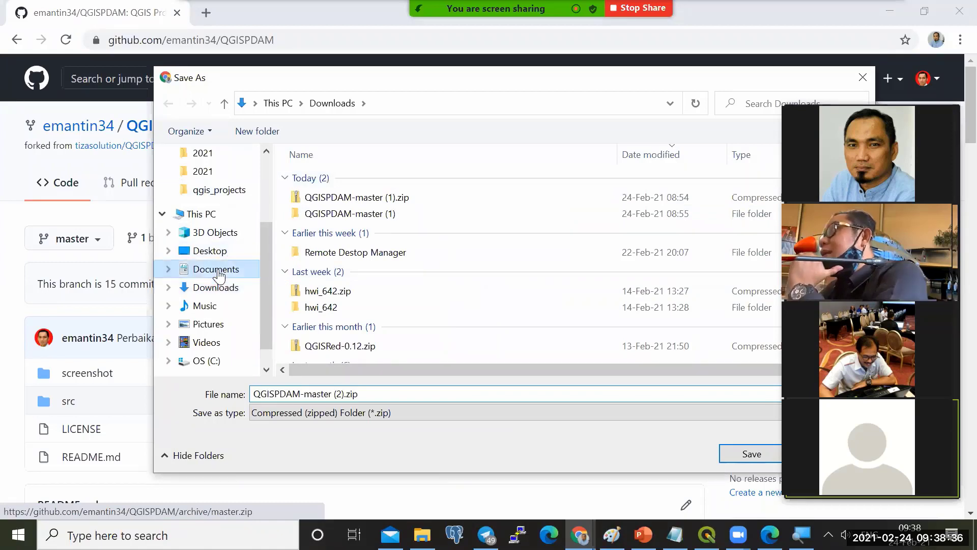
{"action": "double_click", "coordinate": [341, 206]}
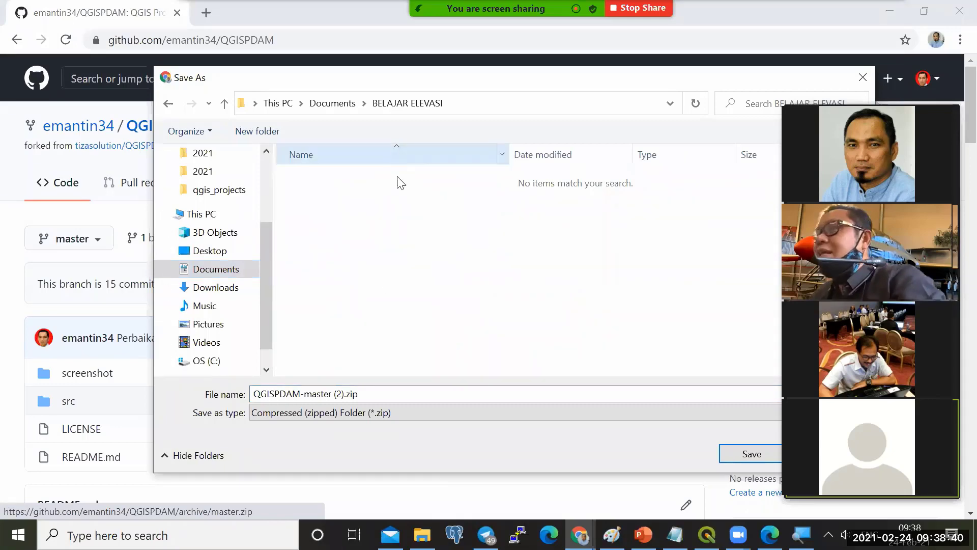
{"action": "left_click", "coordinate": [744, 456]}
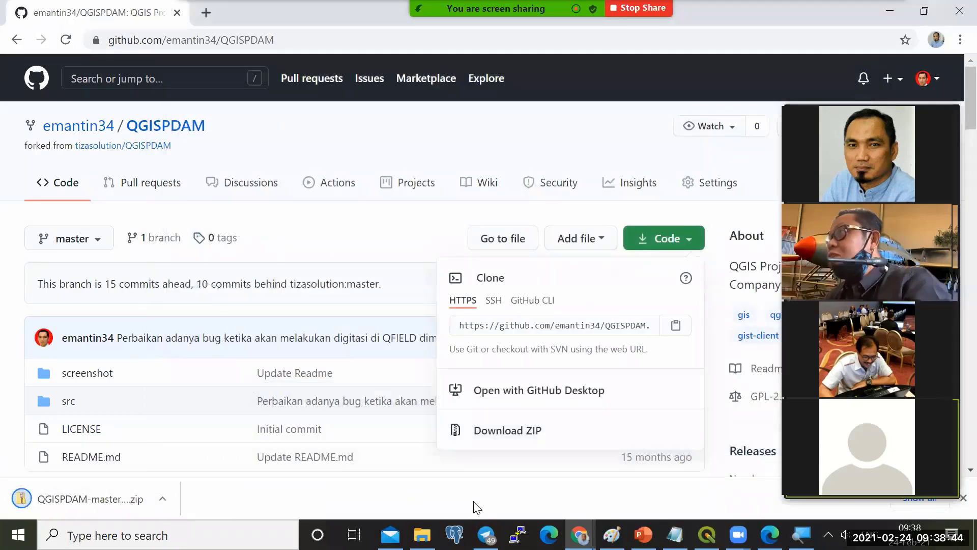
Extract the QGISPDAM zip directly into the BELAJAR ELEVASI folder using 7-Zip's Extract Here.
{"action": "mouse_move", "coordinate": [422, 535]}
{"action": "left_click", "coordinate": [423, 471]}
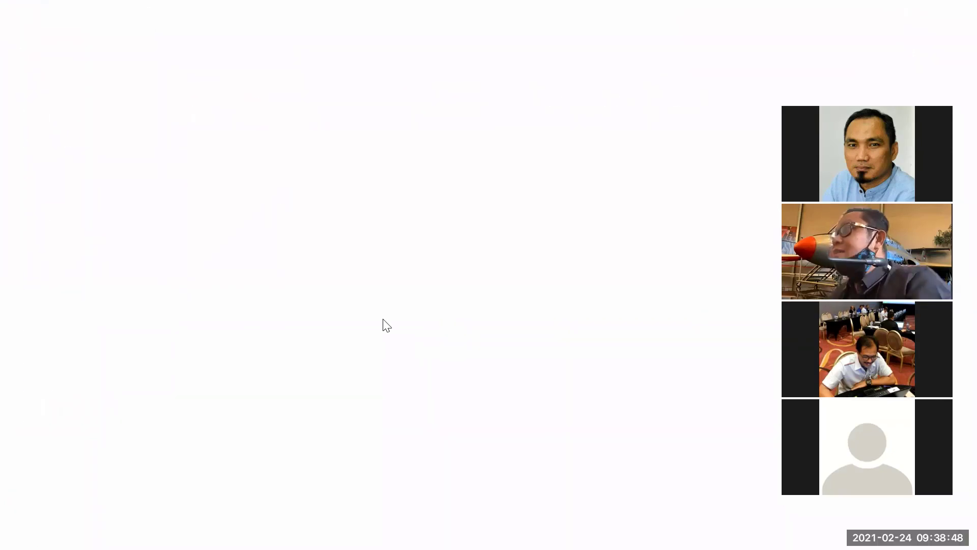
{"action": "left_click", "coordinate": [350, 202]}
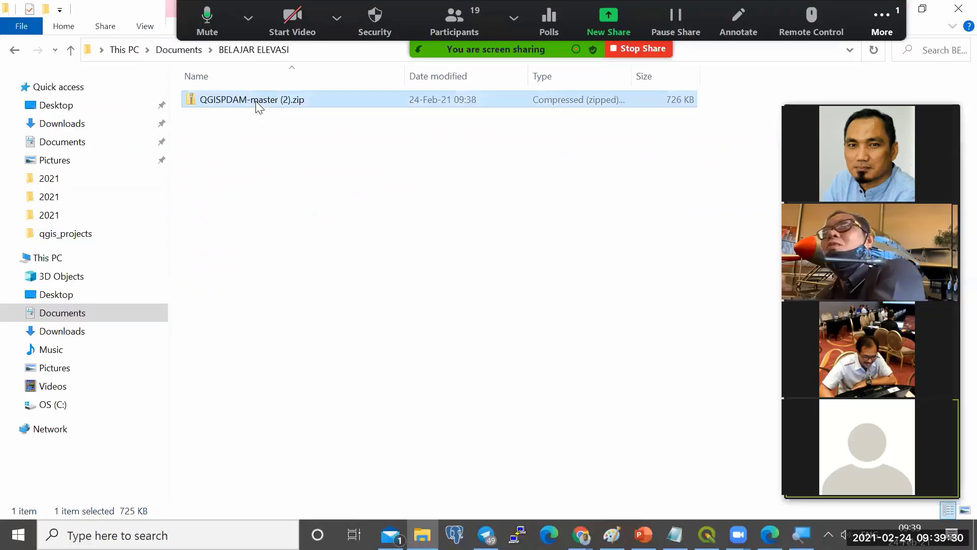
{"action": "right_click", "coordinate": [255, 101]}
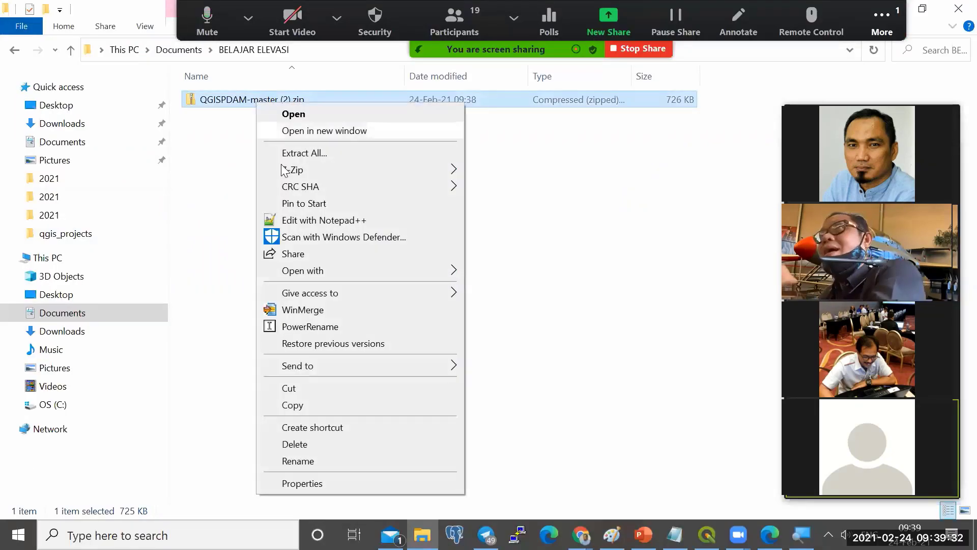
{"action": "mouse_move", "coordinate": [293, 169]}
{"action": "left_click", "coordinate": [532, 206]}
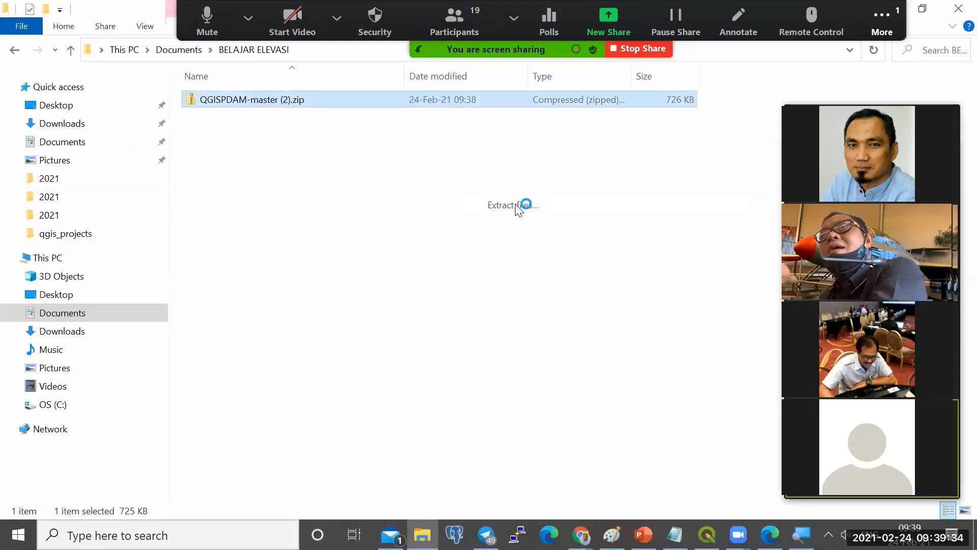
{"action": "left_click", "coordinate": [564, 374]}
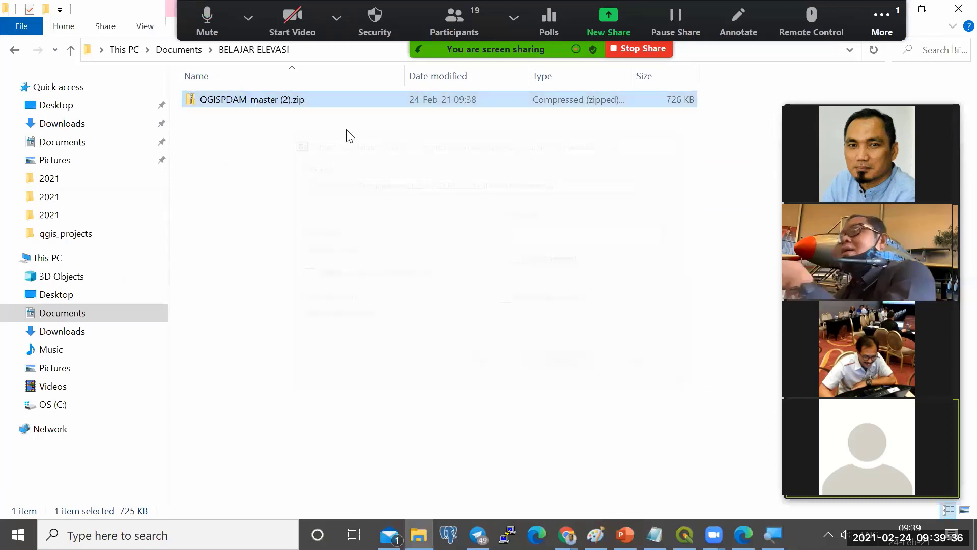
{"action": "right_click", "coordinate": [315, 93]}
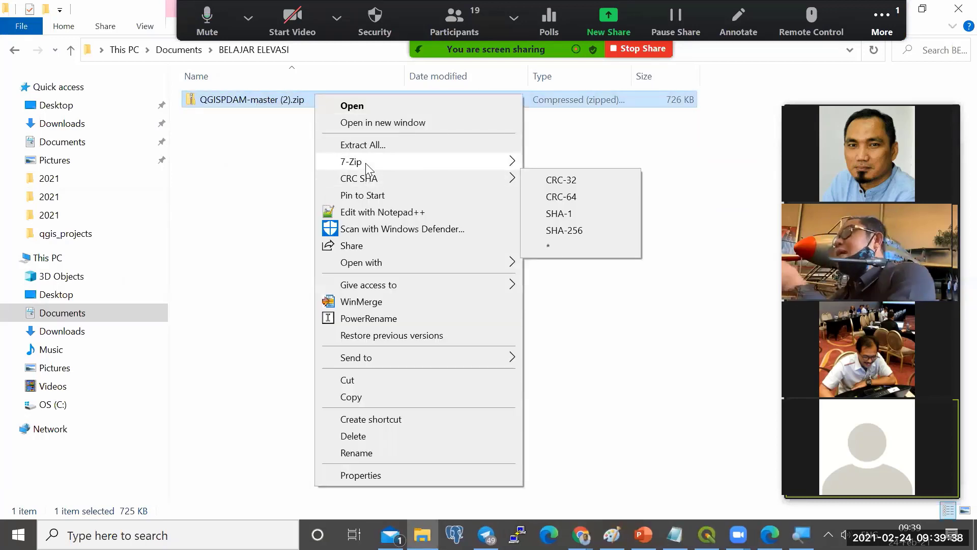
{"action": "mouse_move", "coordinate": [430, 161]}
{"action": "left_click", "coordinate": [585, 214]}
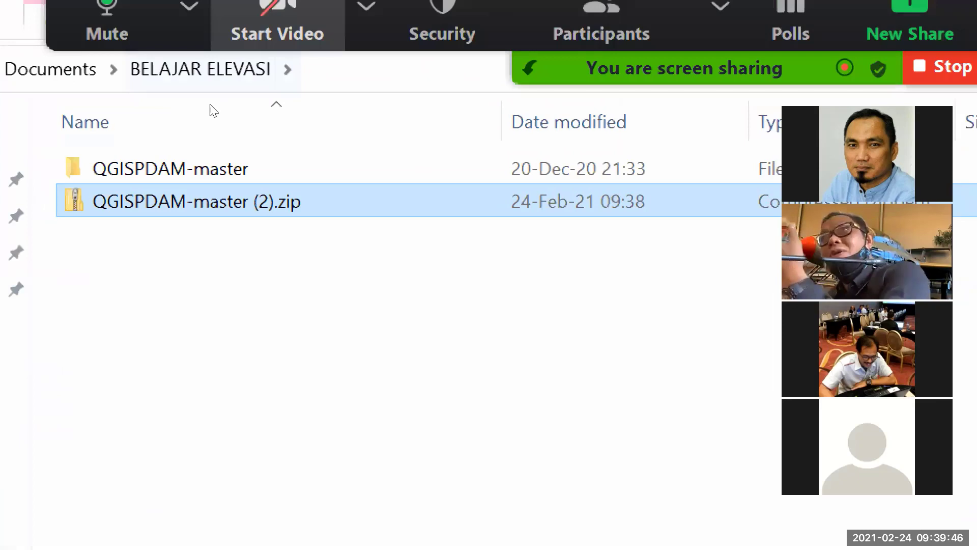
Open the extracted QGISPDAM-master folder and its src subfolder.
{"action": "key", "text": "Up"}
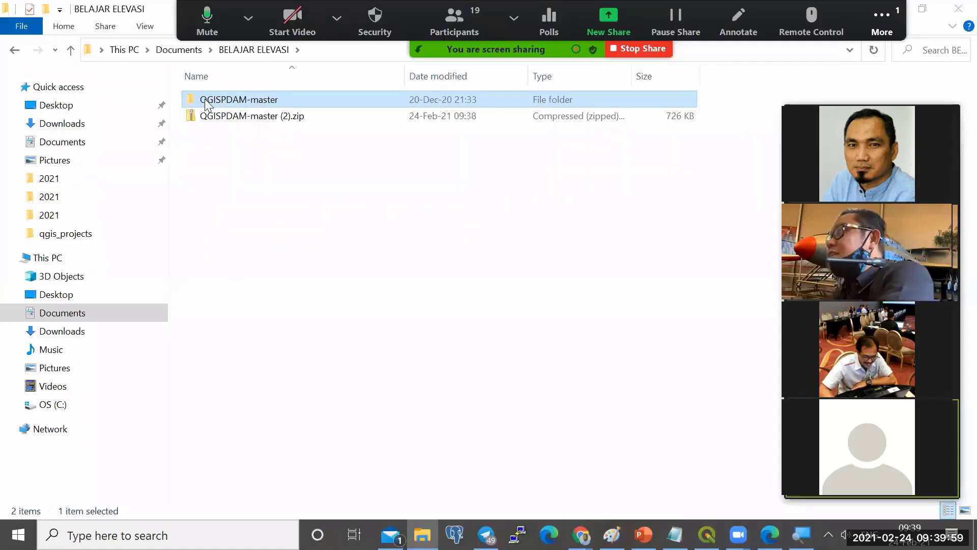
{"action": "double_click", "coordinate": [206, 104]}
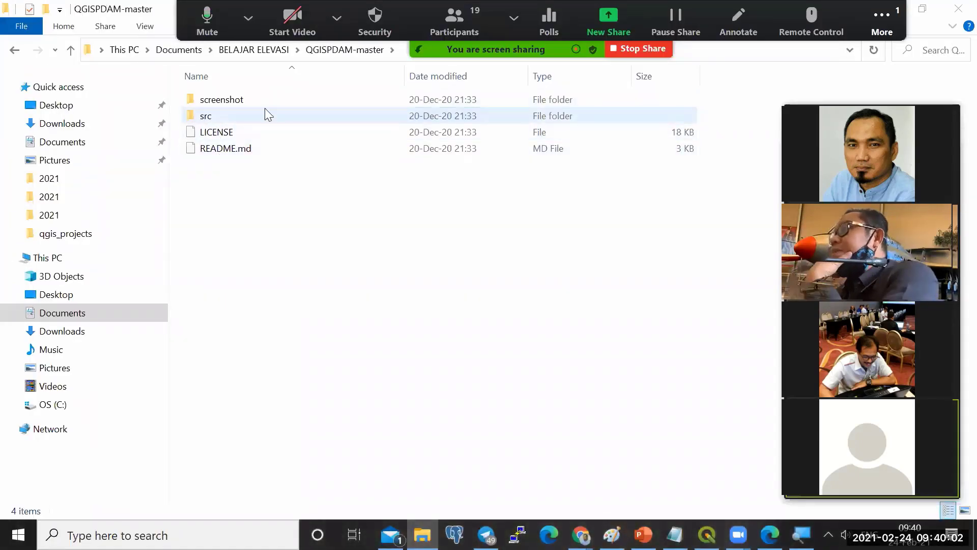
{"action": "double_click", "coordinate": [214, 118]}
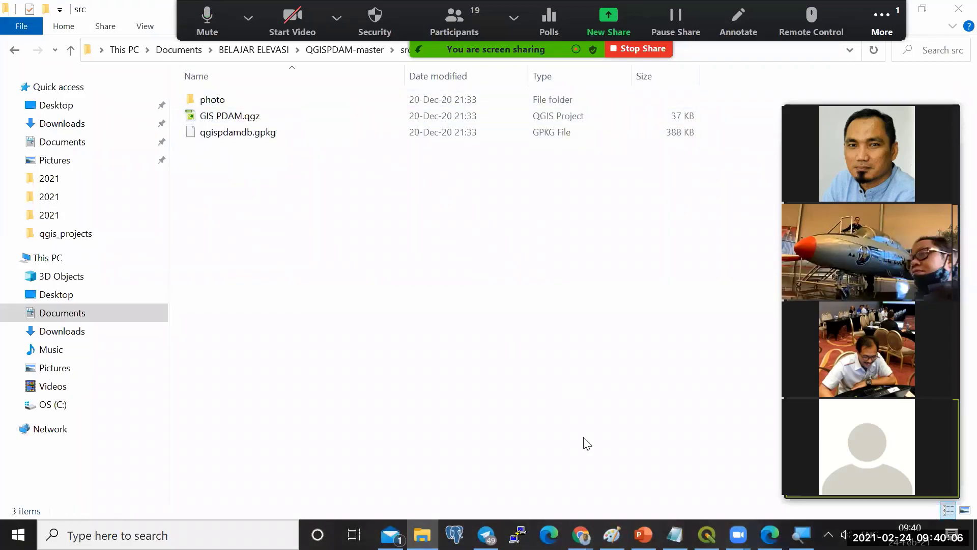
Start a new QGIS project, then open GIS PDAM.qgz from BELAJAR ELEVASI\QGISPDAM-master\src.
{"action": "left_click", "coordinate": [659, 479]}
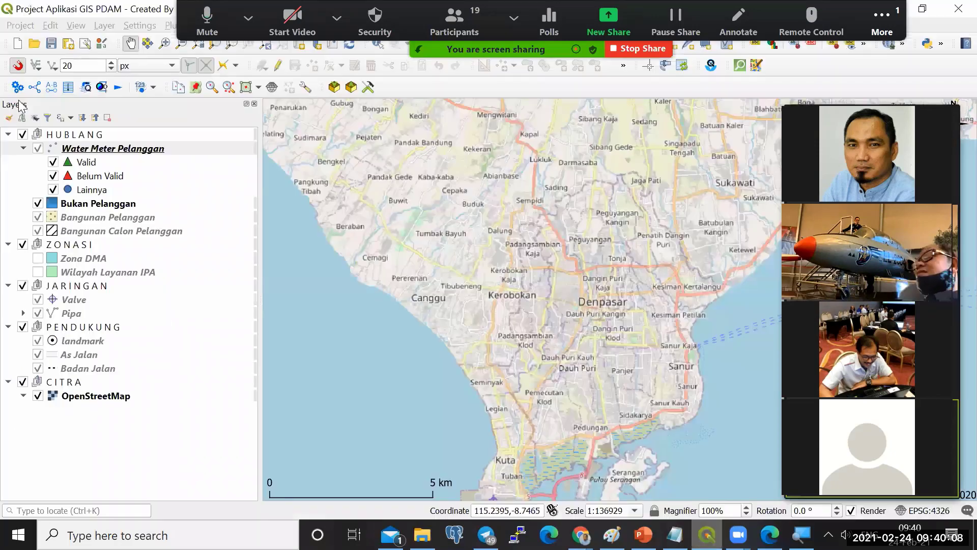
{"action": "left_click", "coordinate": [17, 44]}
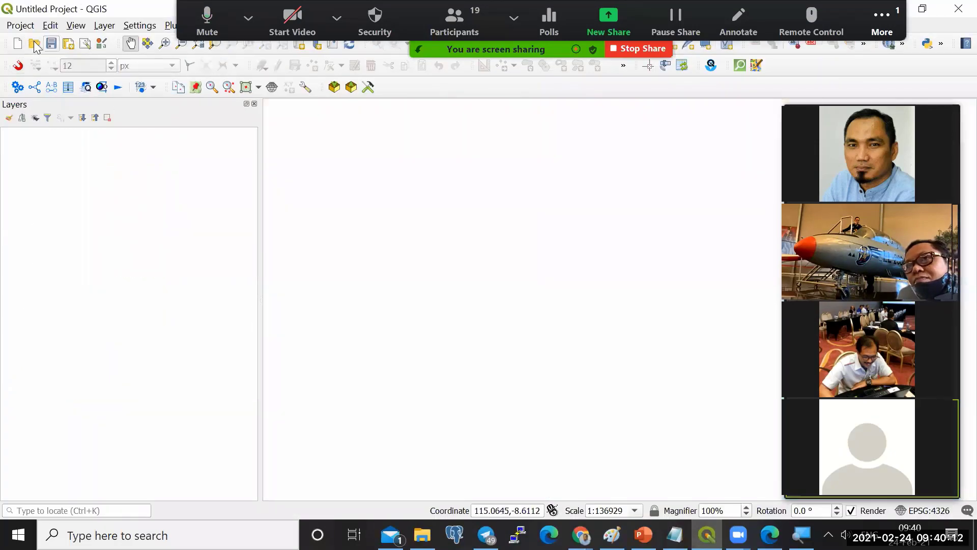
{"action": "left_click", "coordinate": [20, 27]}
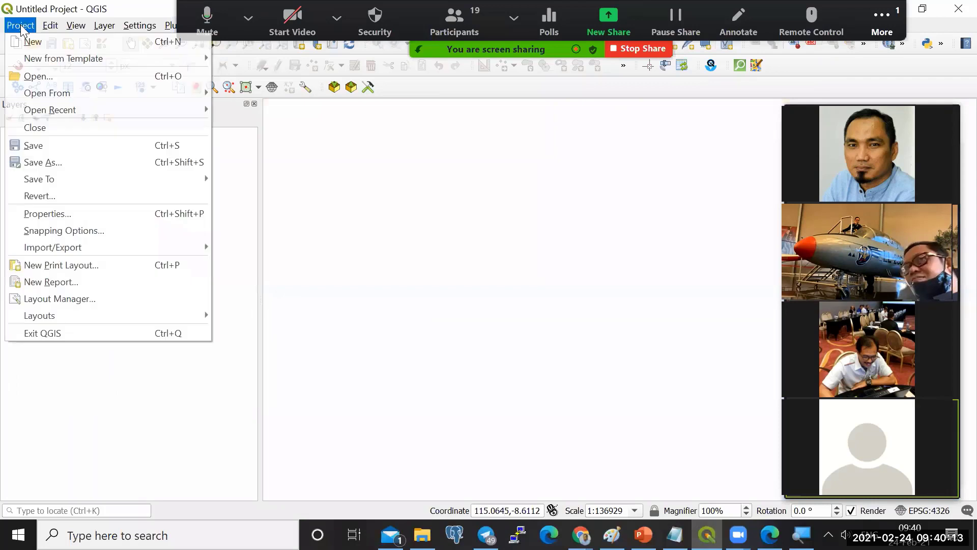
{"action": "left_click", "coordinate": [35, 78]}
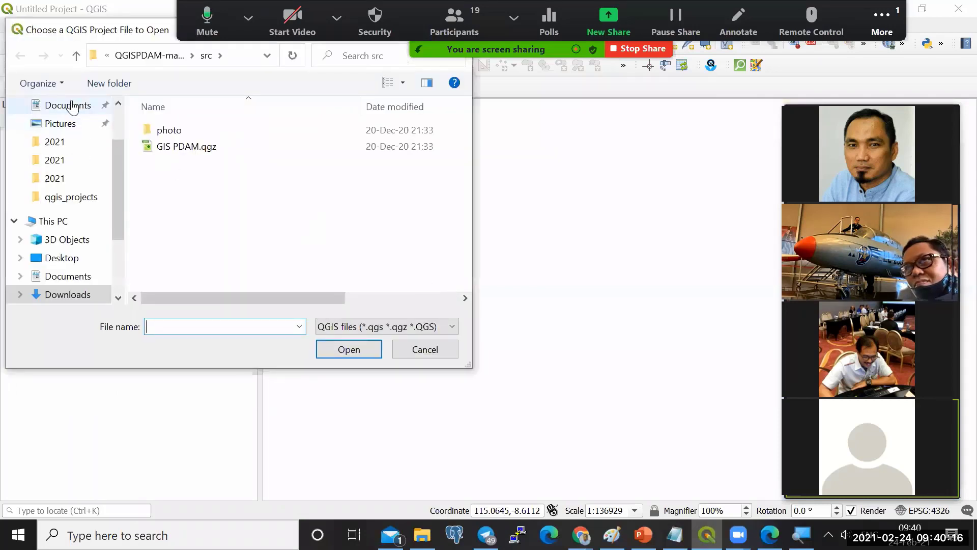
{"action": "left_click", "coordinate": [71, 105]}
{"action": "double_click", "coordinate": [181, 164]}
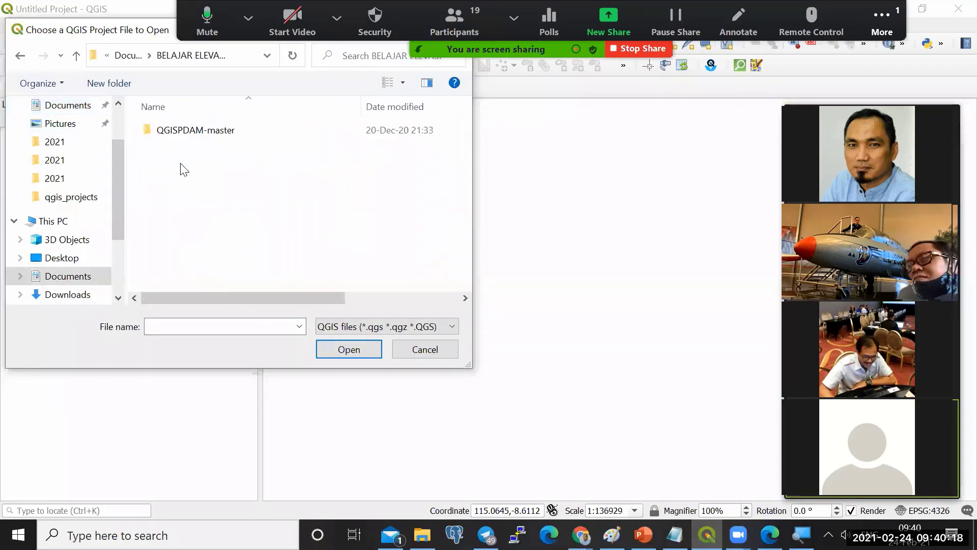
{"action": "left_click", "coordinate": [185, 133]}
{"action": "double_click", "coordinate": [185, 134]}
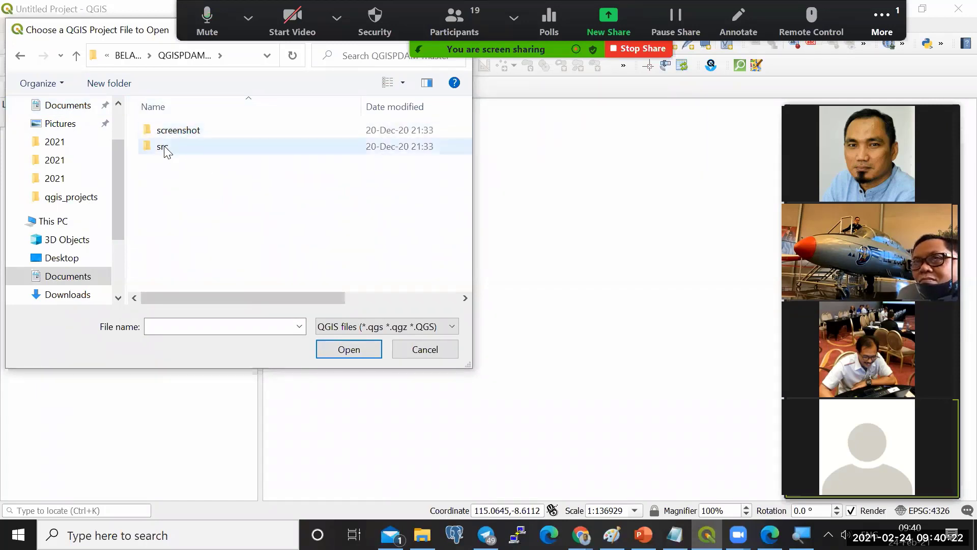
{"action": "double_click", "coordinate": [163, 148]}
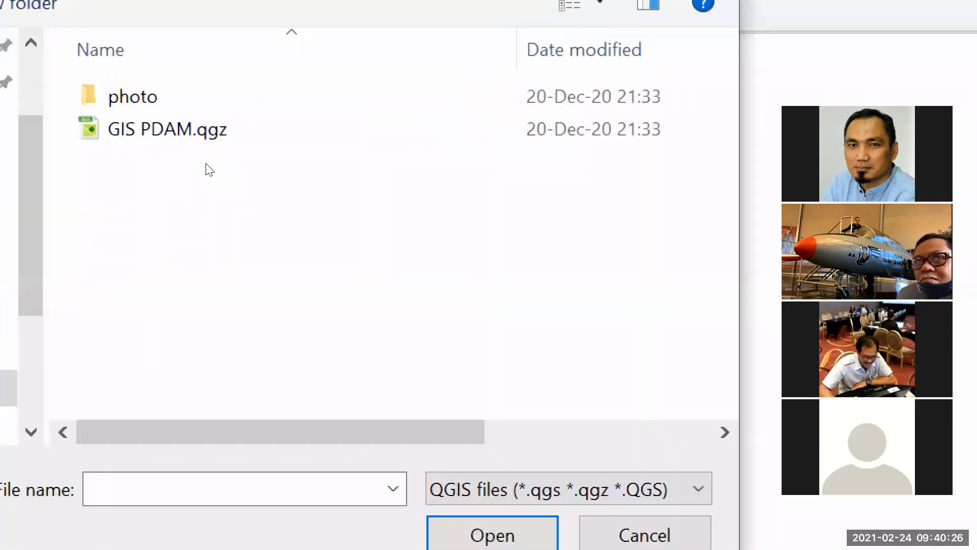
{"action": "left_click", "coordinate": [164, 143]}
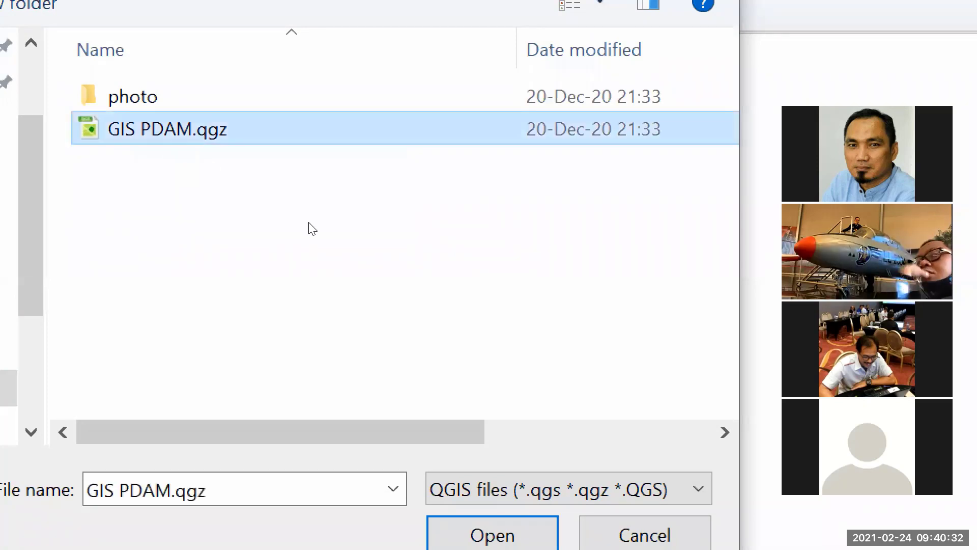
{"action": "key", "text": "Tab"}
{"action": "key", "text": "Tab"}
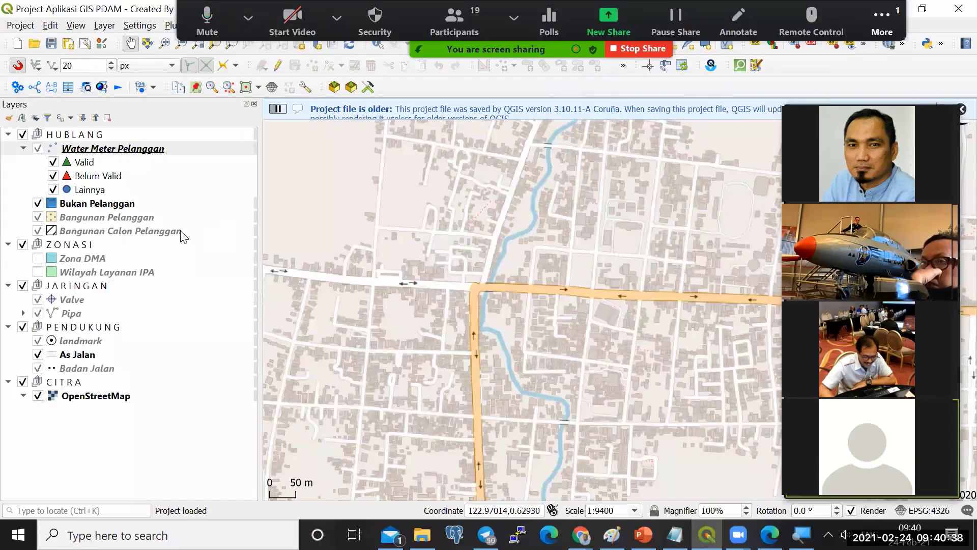
Check that the project's building layers load their polygons from qgispdamdb.gpkg in src.
{"action": "mouse_move", "coordinate": [178, 238]}
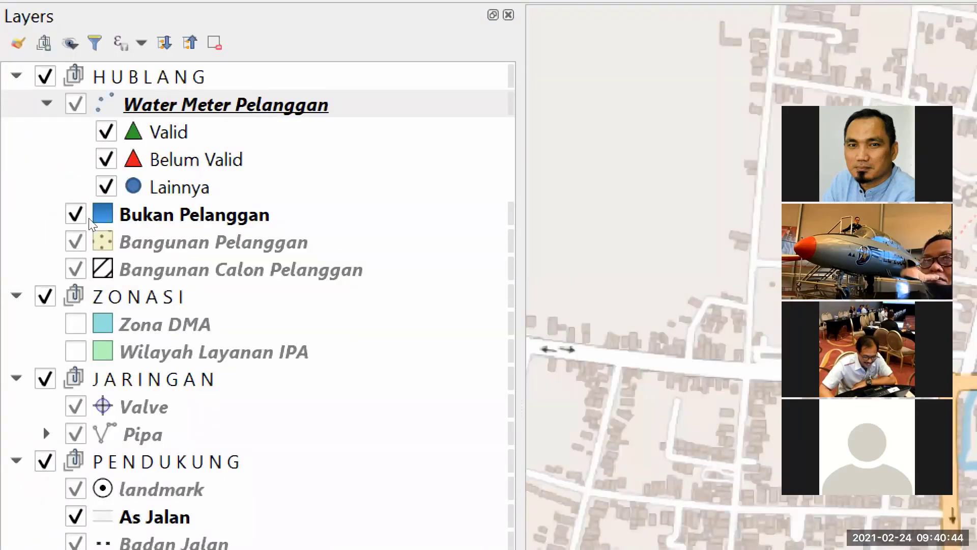
{"action": "mouse_move", "coordinate": [182, 248]}
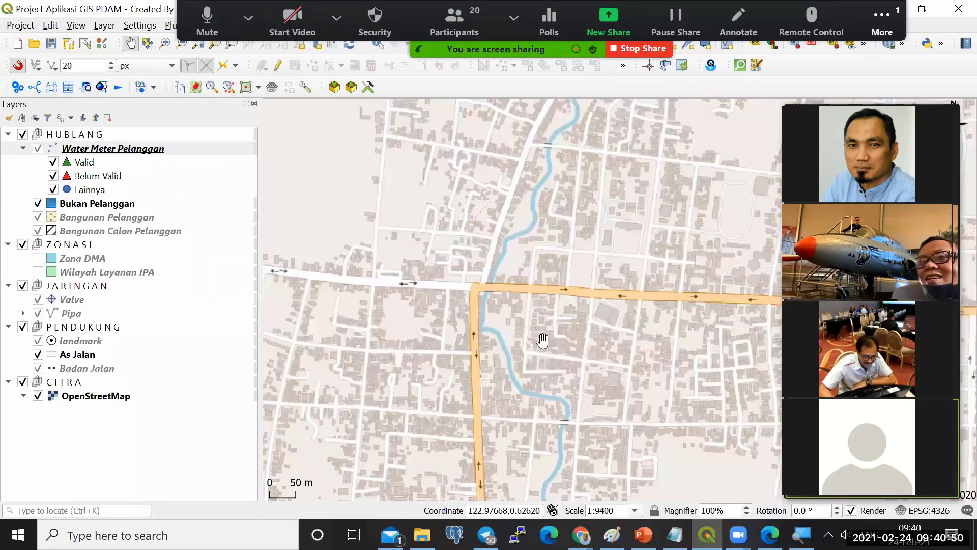
Switch to the Langkah-langkah PDF listing the DEM raster and Point Sampling Tool downloads.
{"action": "left_click", "coordinate": [770, 535]}
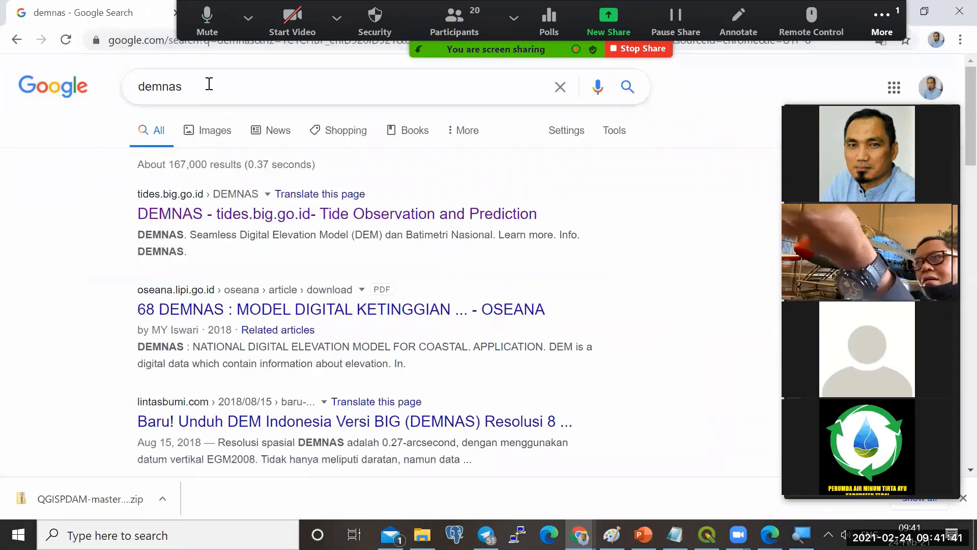
Dismiss the demnas search suggestions and open the 'DEMNAS - tides.big.go.id' result.
{"action": "left_click", "coordinate": [208, 84]}
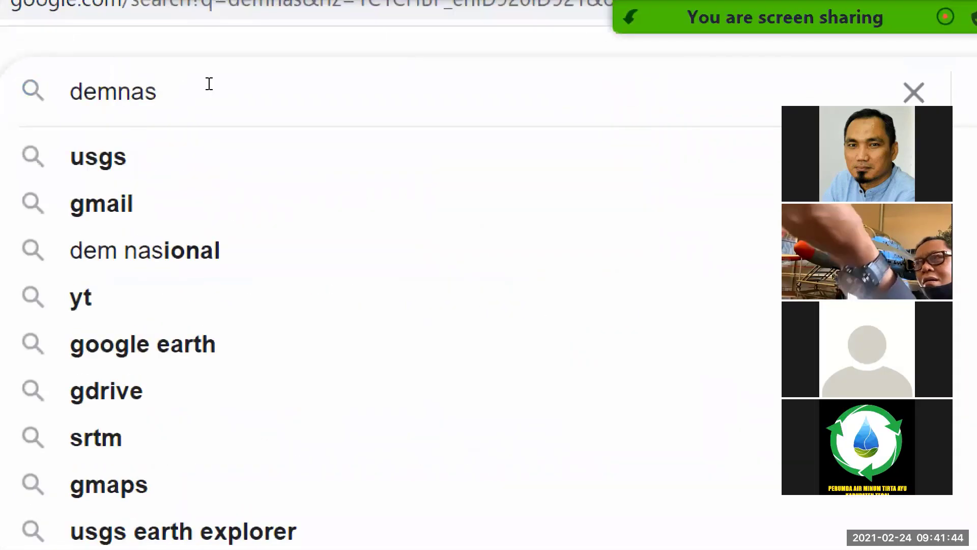
{"action": "key", "text": "Escape"}
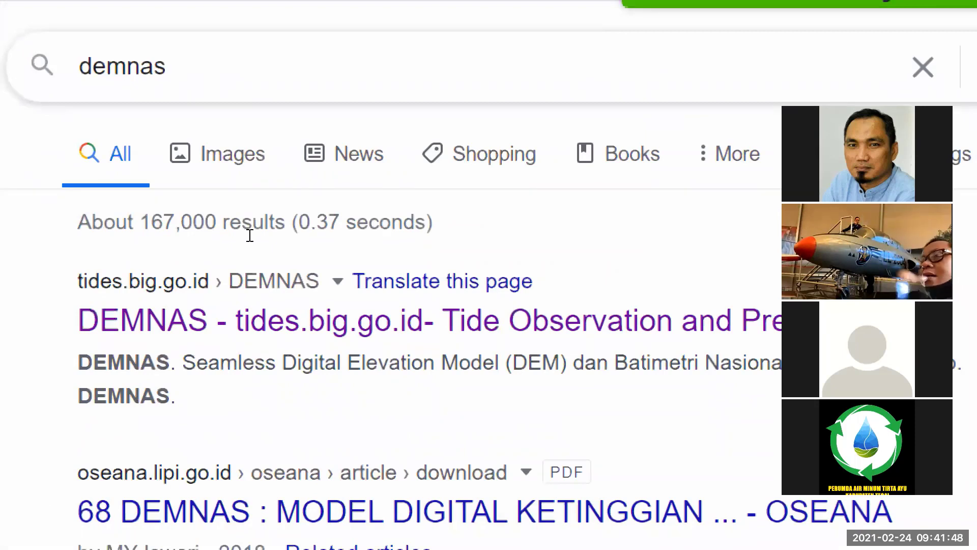
{"action": "left_click", "coordinate": [273, 219]}
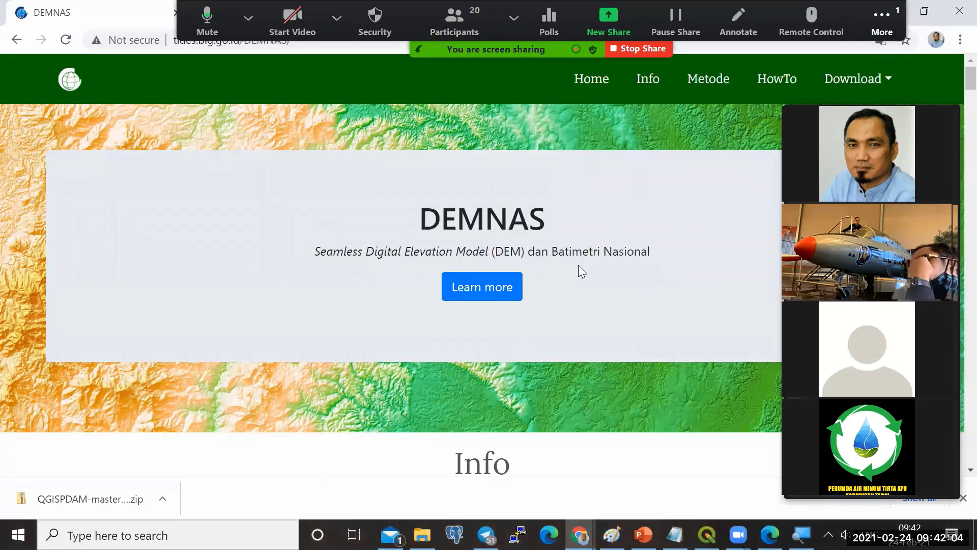
{"action": "scroll", "coordinate": [578, 265], "scroll_direction": "down", "scroll_amount": 5}
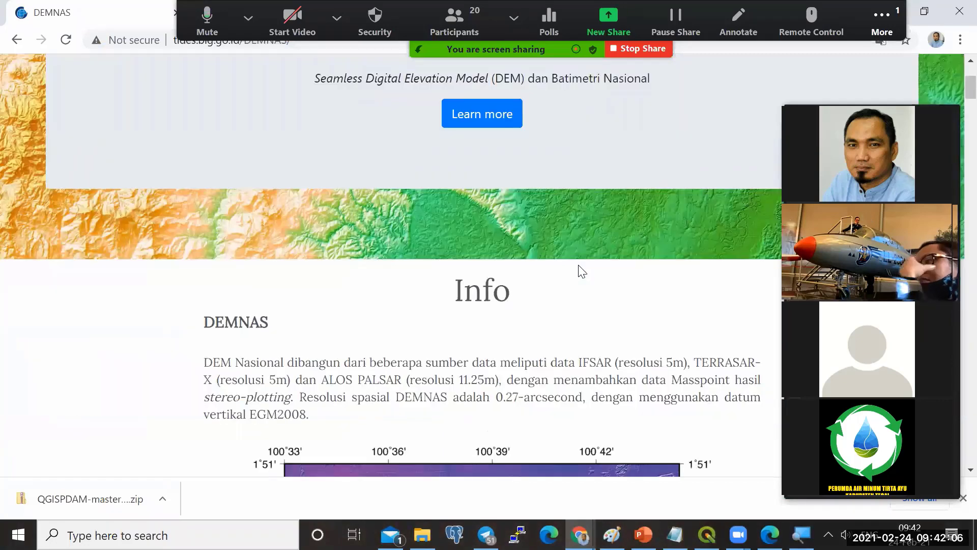
{"action": "scroll", "coordinate": [580, 265], "scroll_direction": "up", "scroll_amount": 5}
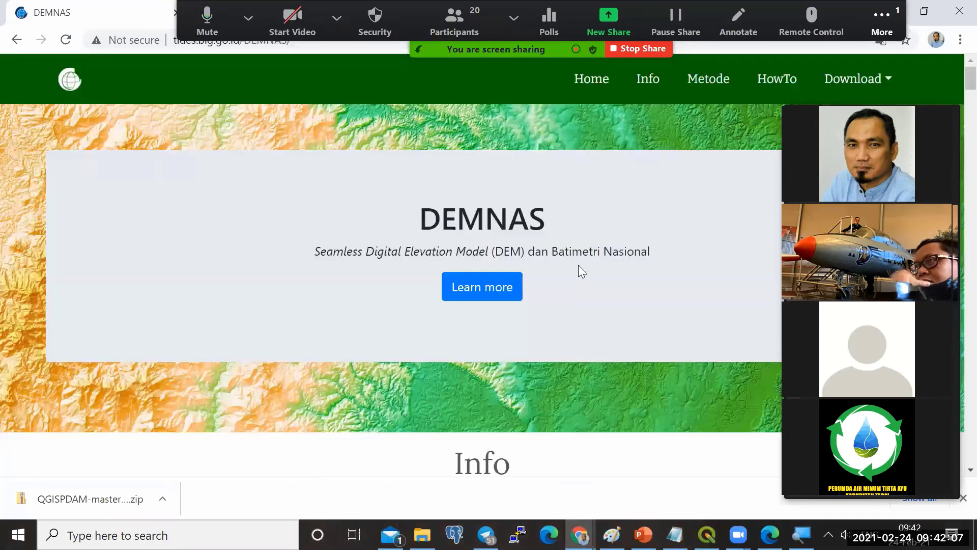
{"action": "left_click", "coordinate": [849, 84]}
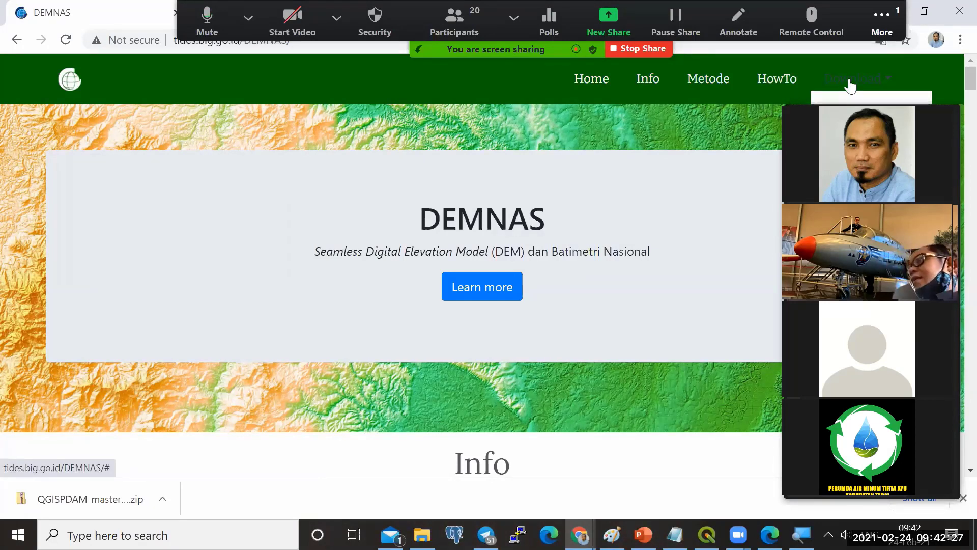
{"action": "left_click", "coordinate": [818, 97]}
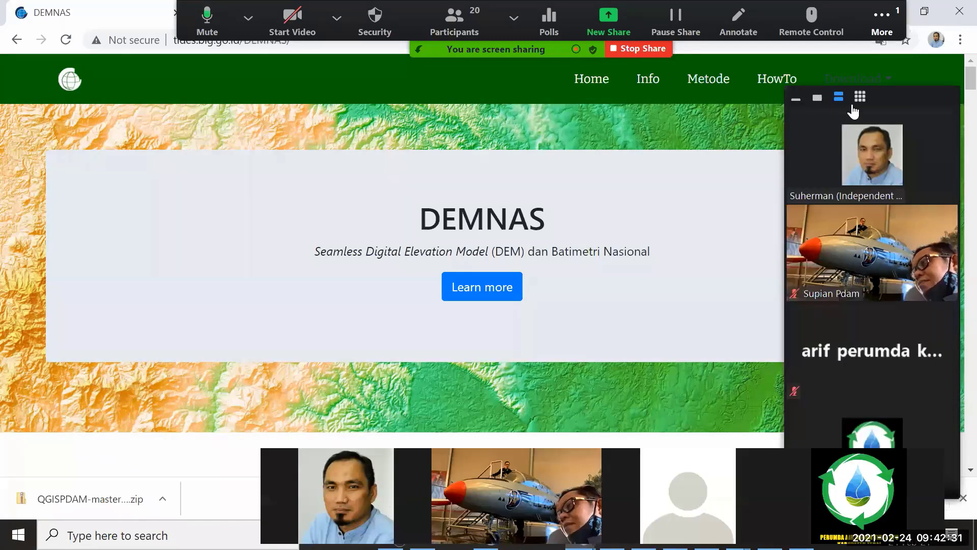
Choose Download > DEMNAS, open Register, and fill username, e-mail and institution PDAM.
{"action": "left_click", "coordinate": [831, 184]}
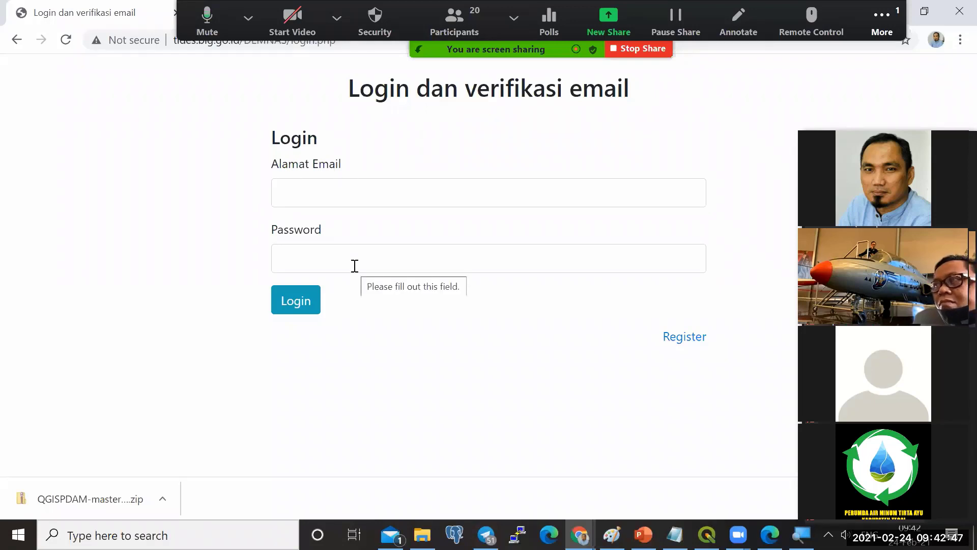
{"action": "left_click", "coordinate": [693, 344]}
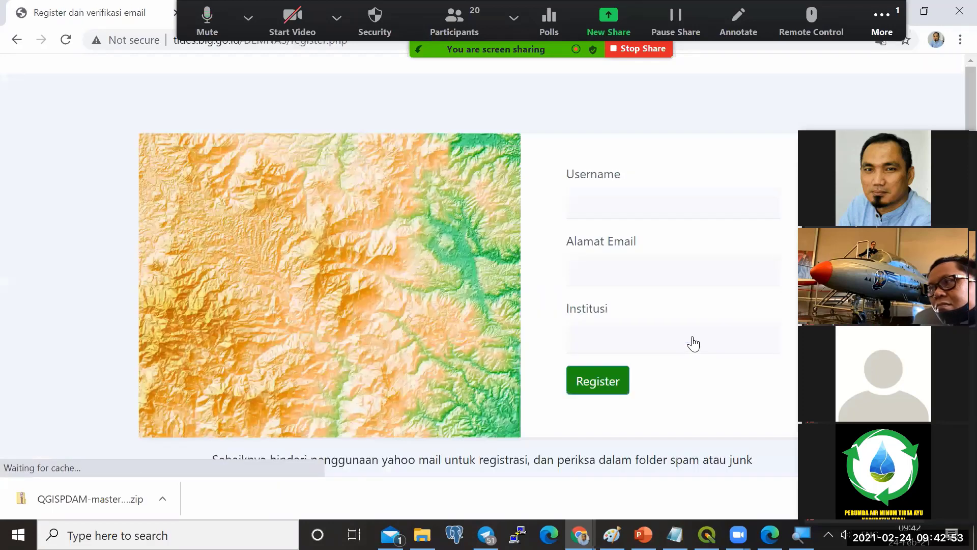
{"action": "left_click", "coordinate": [644, 199]}
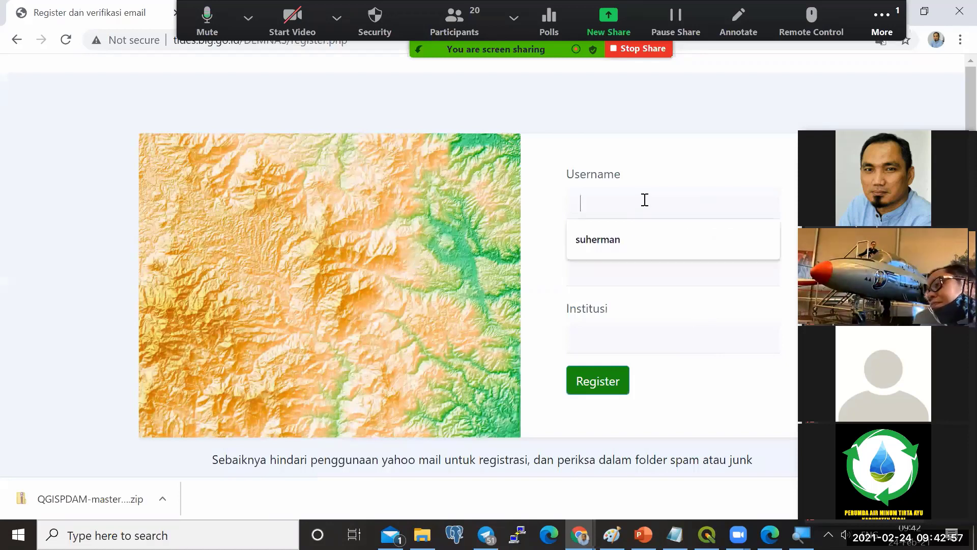
{"action": "left_click", "coordinate": [607, 245]}
{"action": "left_click", "coordinate": [611, 271]}
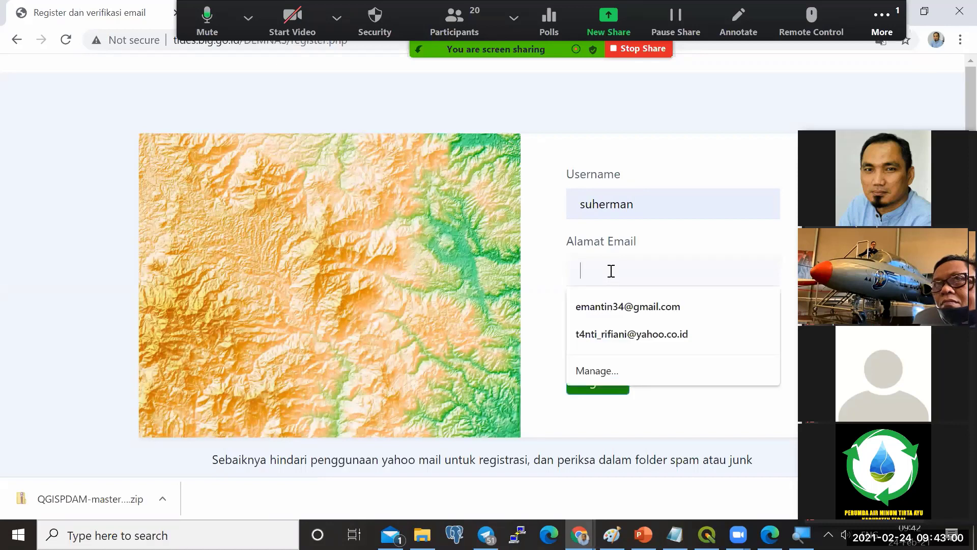
{"action": "left_click", "coordinate": [614, 311]}
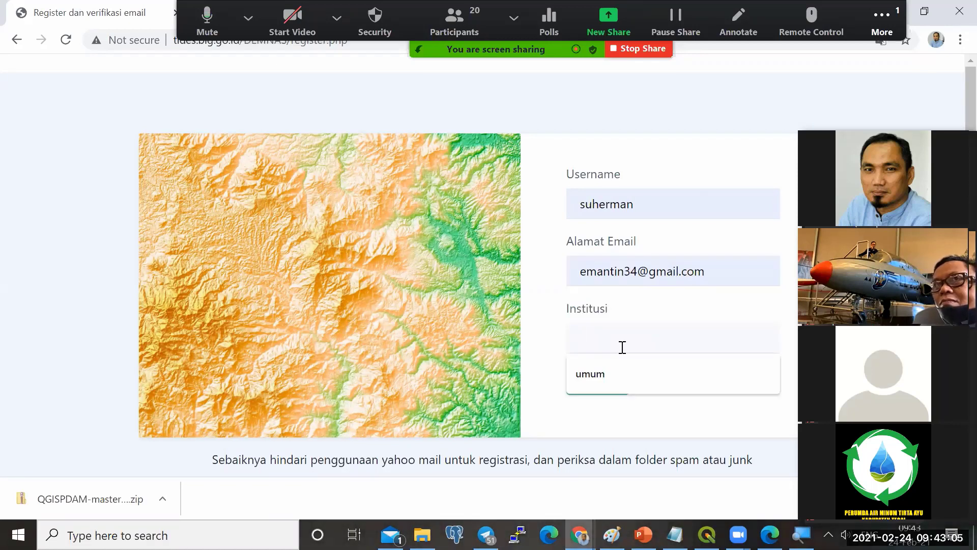
{"action": "type", "text": "PDAM"}
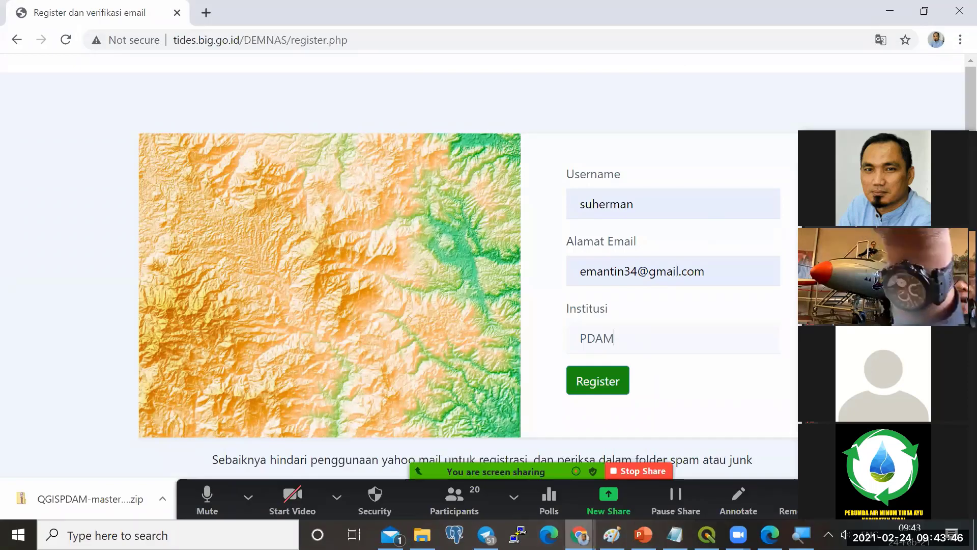
Review the entered e-mail address, then switch to the other Chrome window with Gmail.
{"action": "left_click", "coordinate": [725, 274]}
{"action": "left_click_drag", "start_coordinate": [670, 273], "coordinate": [574, 275]}
{"action": "key", "text": "End"}
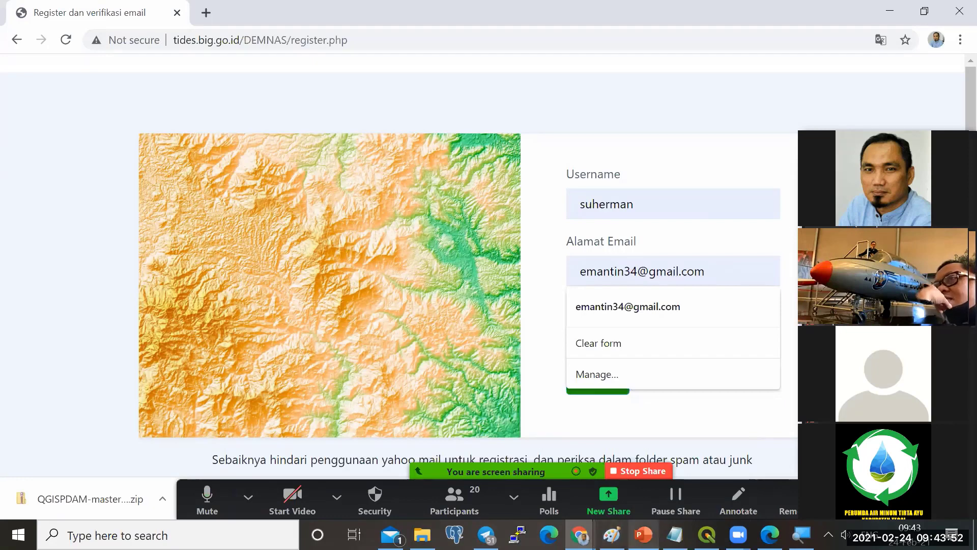
{"action": "mouse_move", "coordinate": [580, 535]}
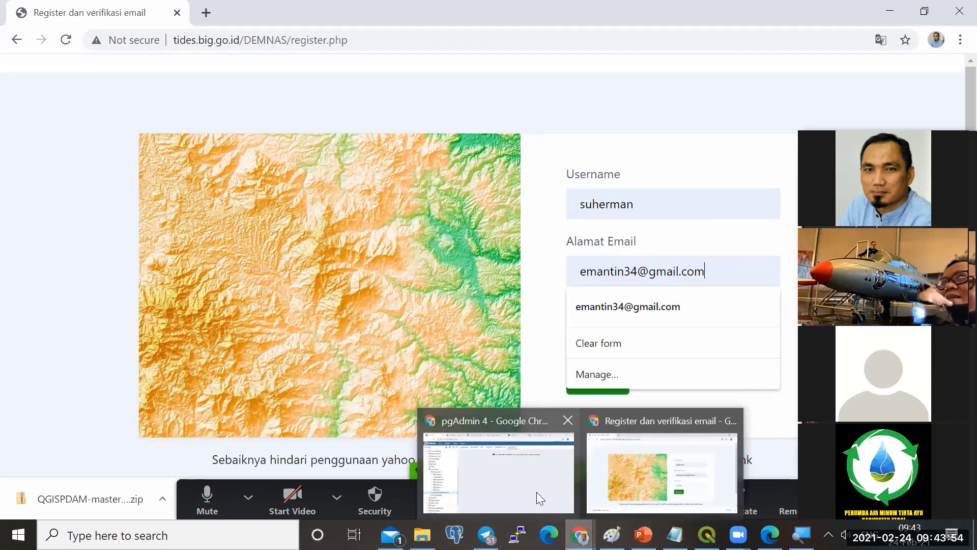
{"action": "mouse_move", "coordinate": [612, 534]}
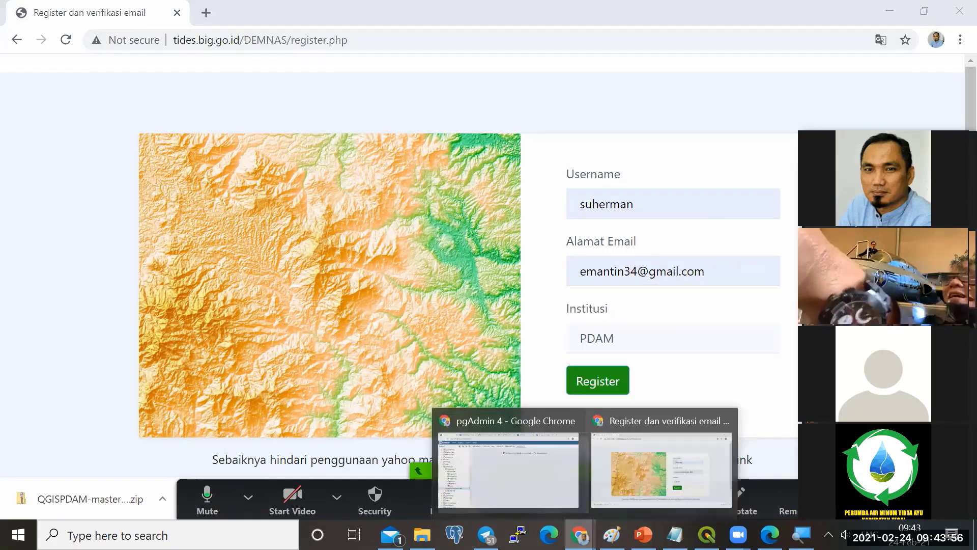
{"action": "left_click", "coordinate": [504, 458]}
Show the TIM DEMNAS Email Verification message in its Gmail tab.
{"action": "left_click", "coordinate": [482, 15]}
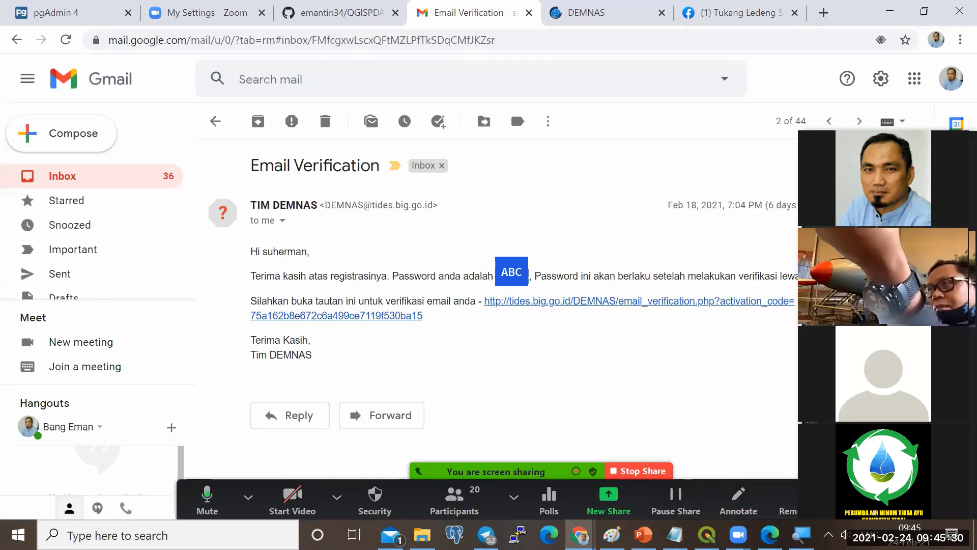
Reach the DEMNAS login form via Download > DEMNAS and look up the emailed password.
{"action": "left_click", "coordinate": [556, 15]}
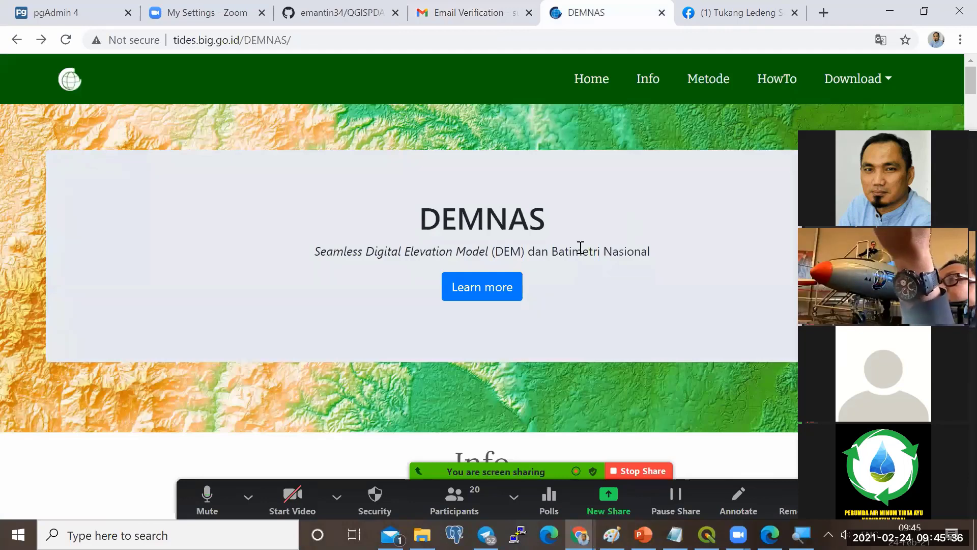
{"action": "scroll", "coordinate": [598, 235], "scroll_direction": "down", "scroll_amount": 2}
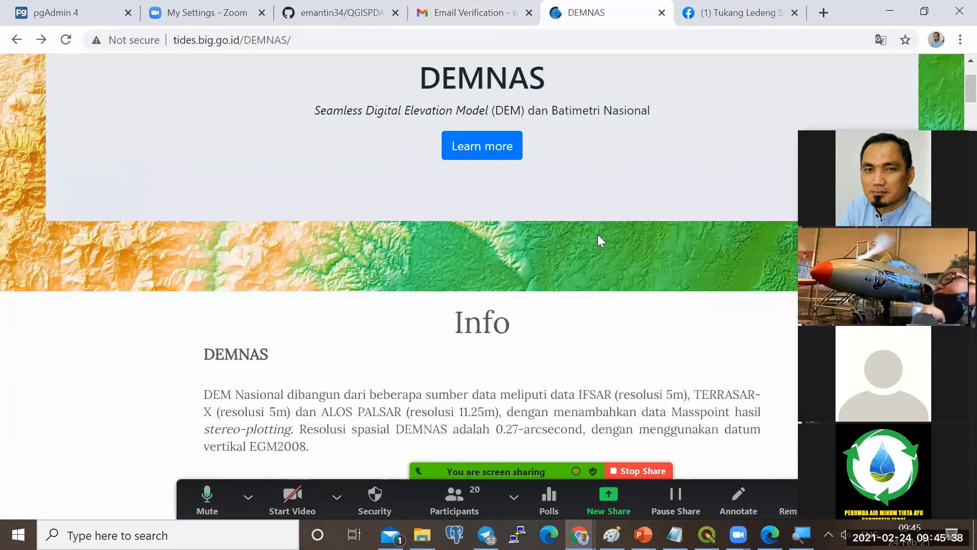
{"action": "scroll", "coordinate": [597, 235], "scroll_direction": "up", "scroll_amount": 2}
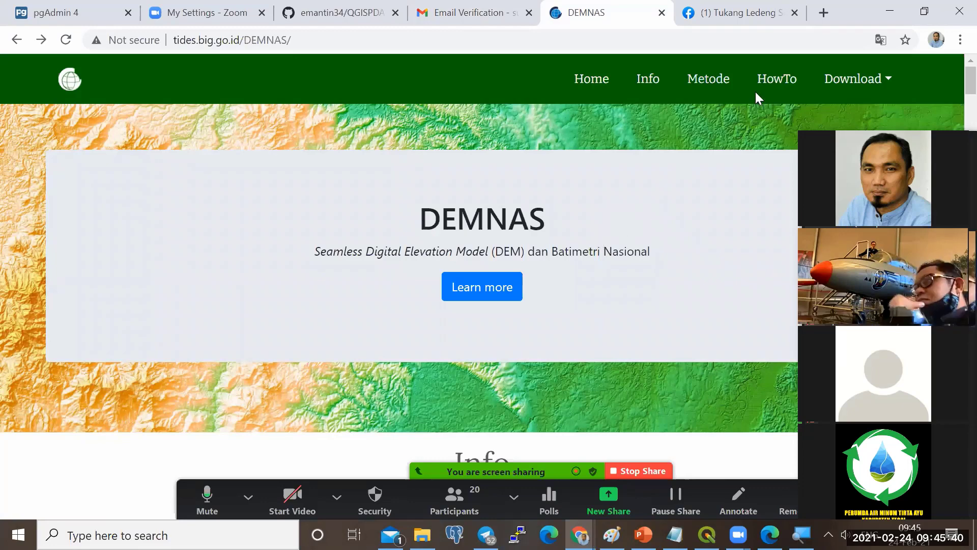
{"action": "left_click", "coordinate": [853, 80]}
{"action": "left_click", "coordinate": [817, 119]}
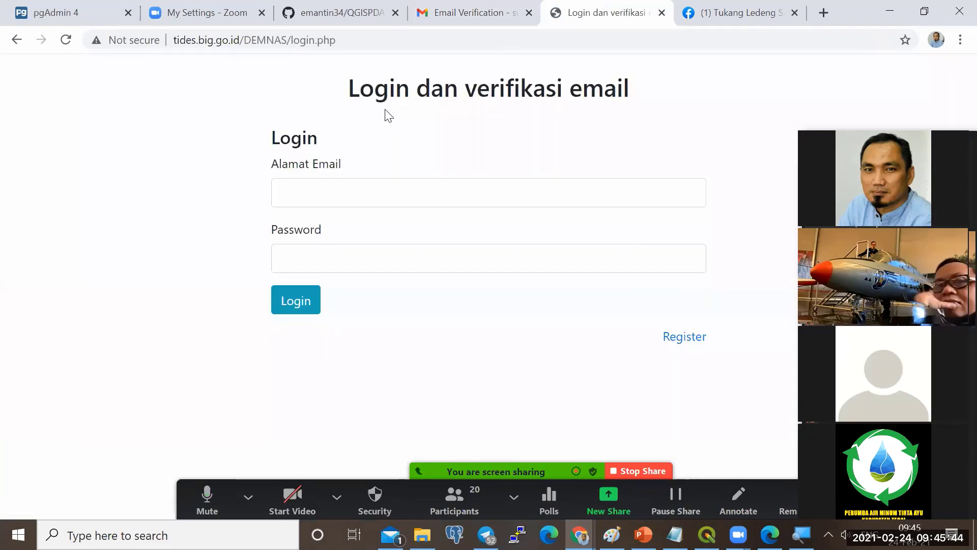
{"action": "left_click", "coordinate": [301, 257]}
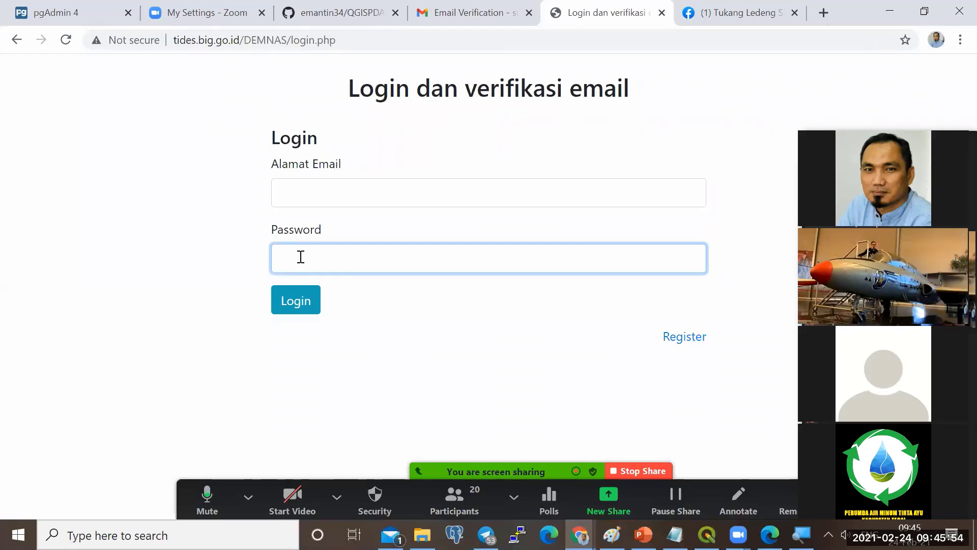
{"action": "left_click", "coordinate": [481, 7]}
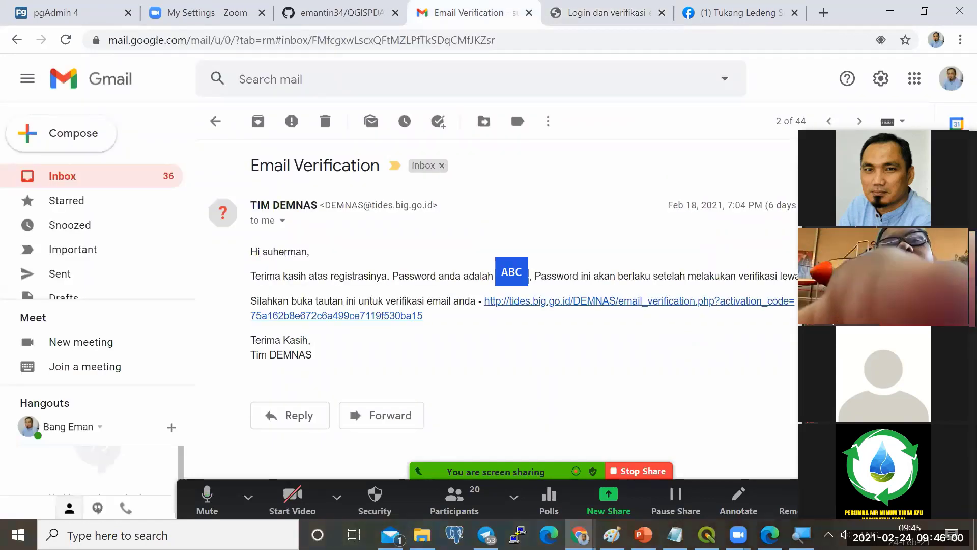
{"action": "left_click", "coordinate": [606, 8]}
Log in to the DEMNAS portal with the saved e-mail and the emailed password.
{"action": "left_click", "coordinate": [380, 194]}
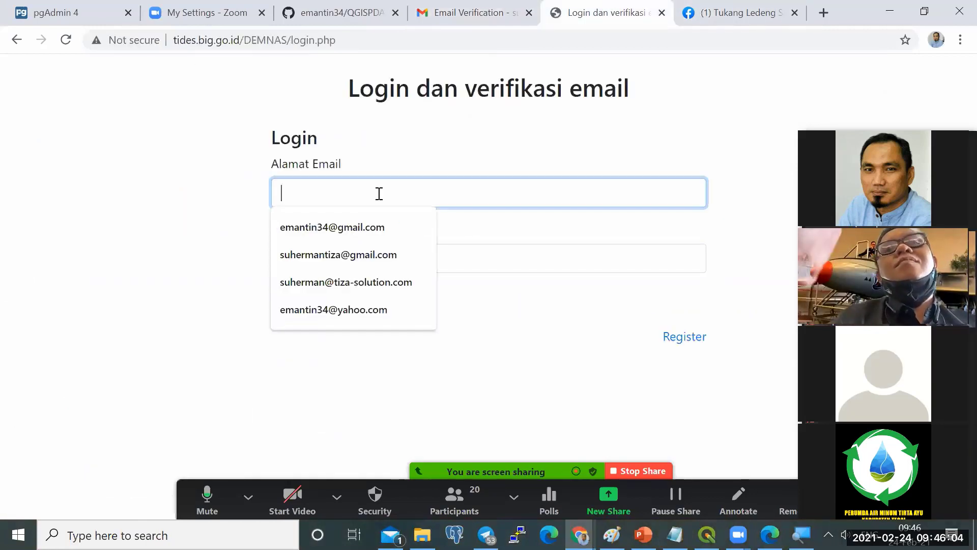
{"action": "left_click", "coordinate": [368, 257]}
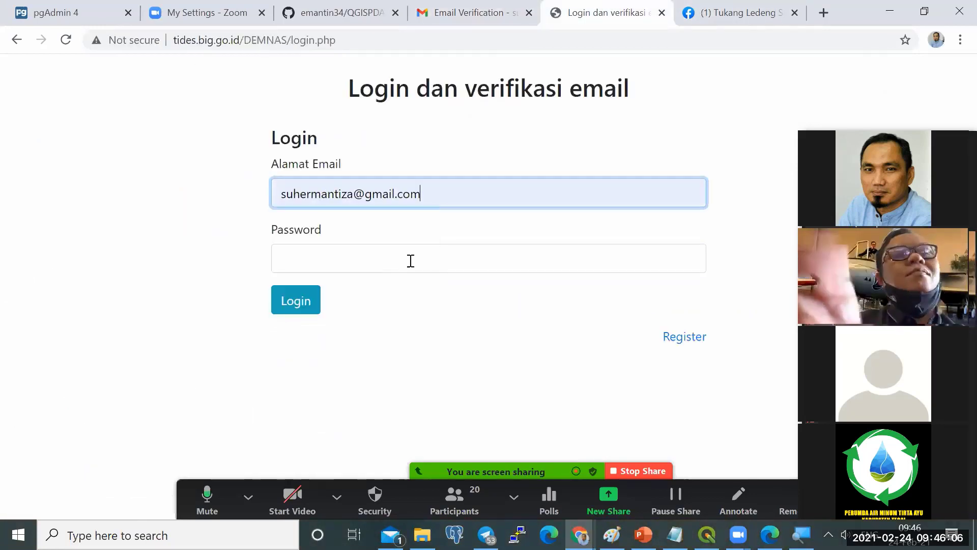
{"action": "left_click", "coordinate": [412, 260]}
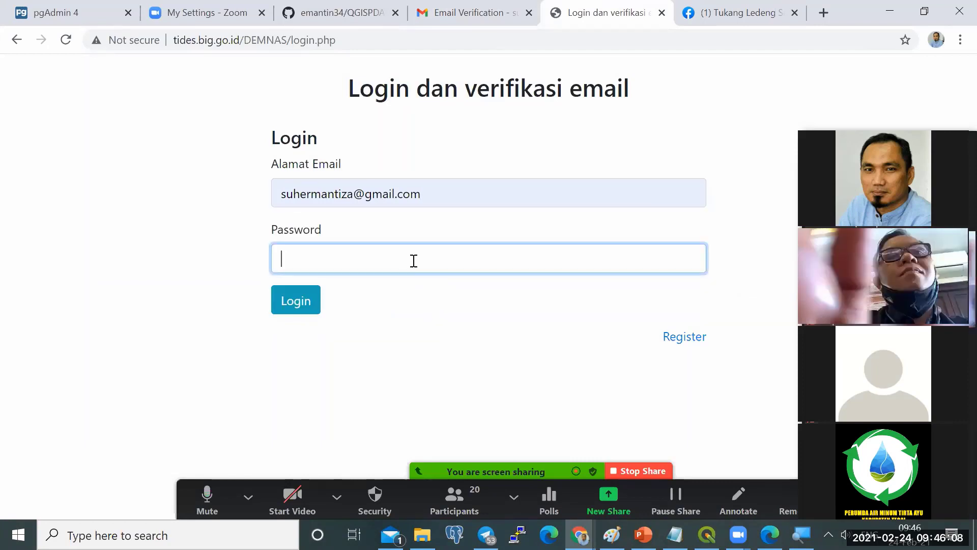
{"action": "type", "text": "******"}
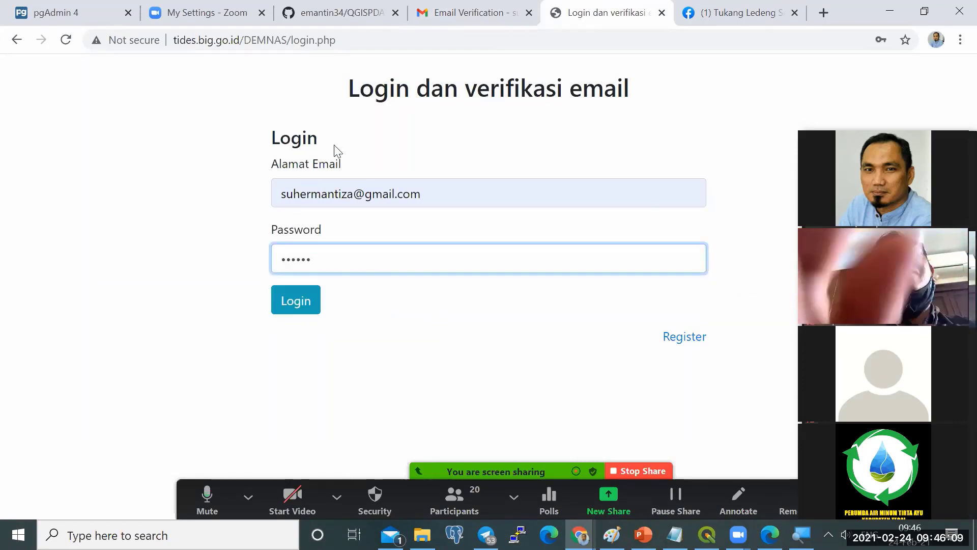
{"action": "left_click", "coordinate": [279, 302]}
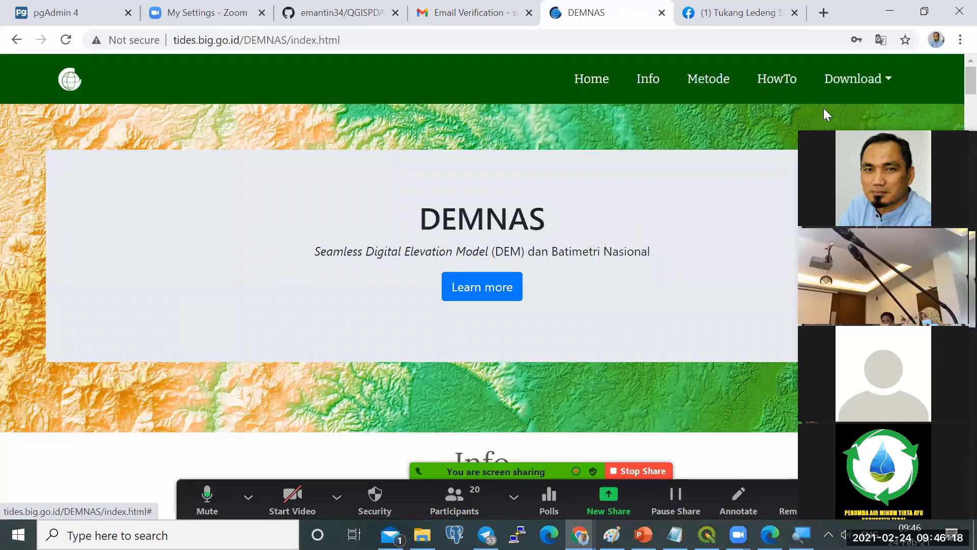
Open the DEMNAS tile download map, pan it, and switch back to langkah2.pdf.
{"action": "left_click", "coordinate": [888, 85]}
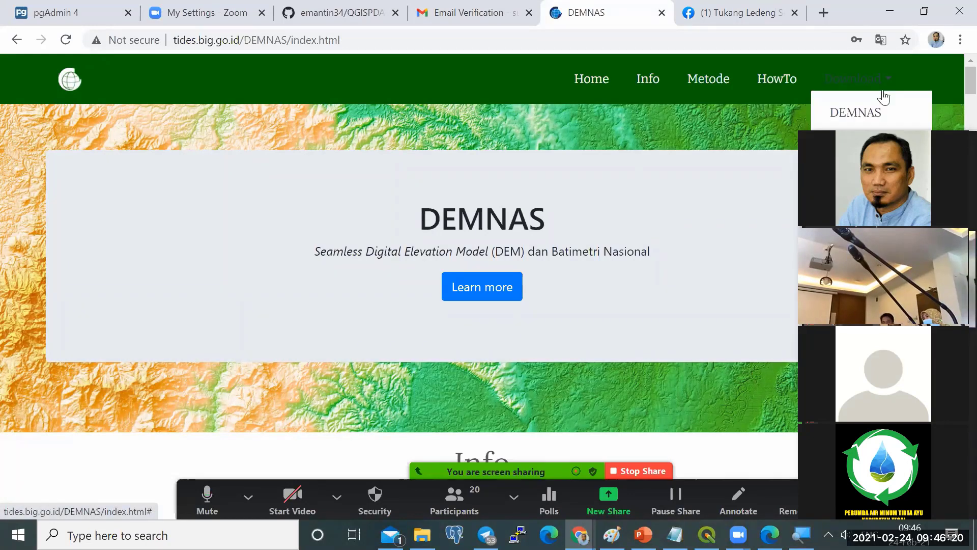
{"action": "left_click", "coordinate": [844, 118]}
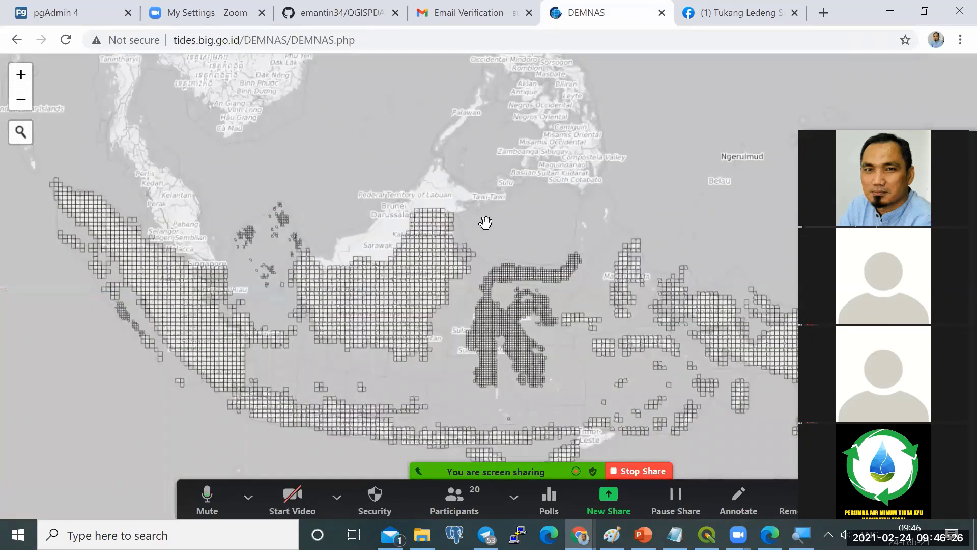
{"action": "left_click_drag", "start_coordinate": [404, 295], "coordinate": [375, 273]}
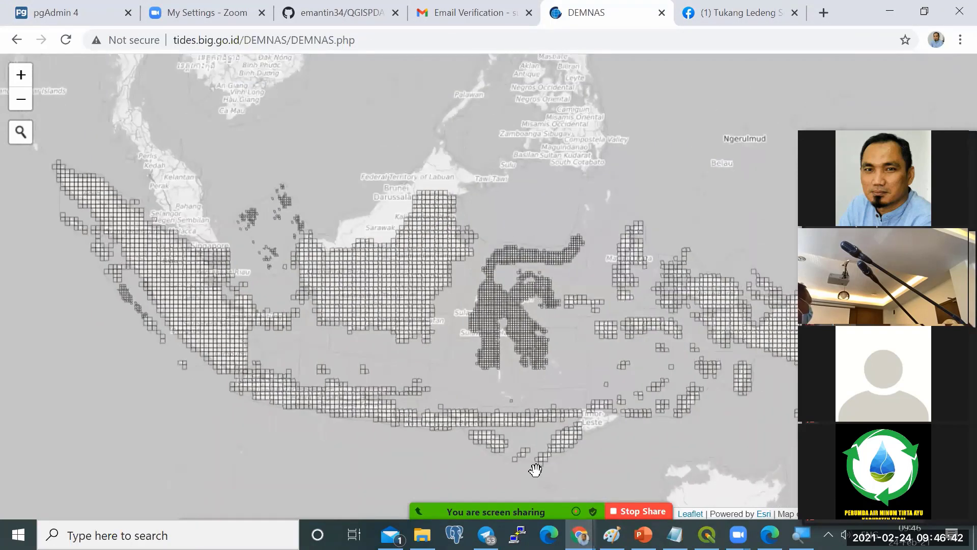
{"action": "key", "text": "alt+Tab"}
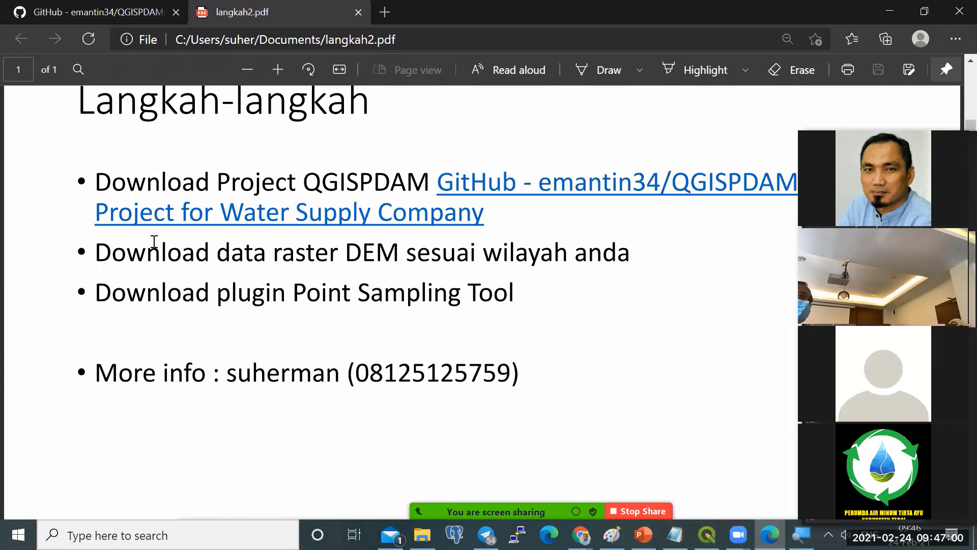
{"action": "left_click_drag", "start_coordinate": [103, 250], "coordinate": [631, 250]}
{"action": "left_click", "coordinate": [630, 251]}
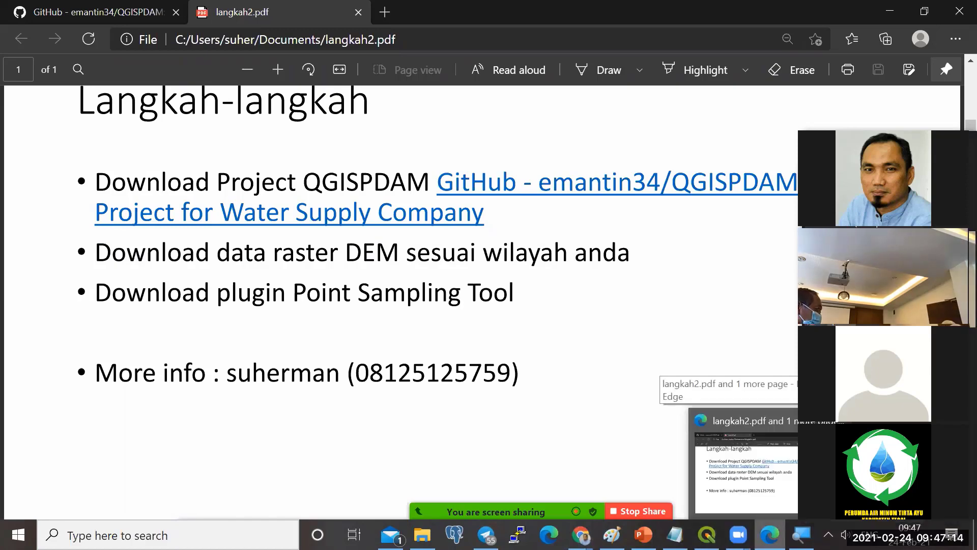
{"action": "mouse_move", "coordinate": [581, 538]}
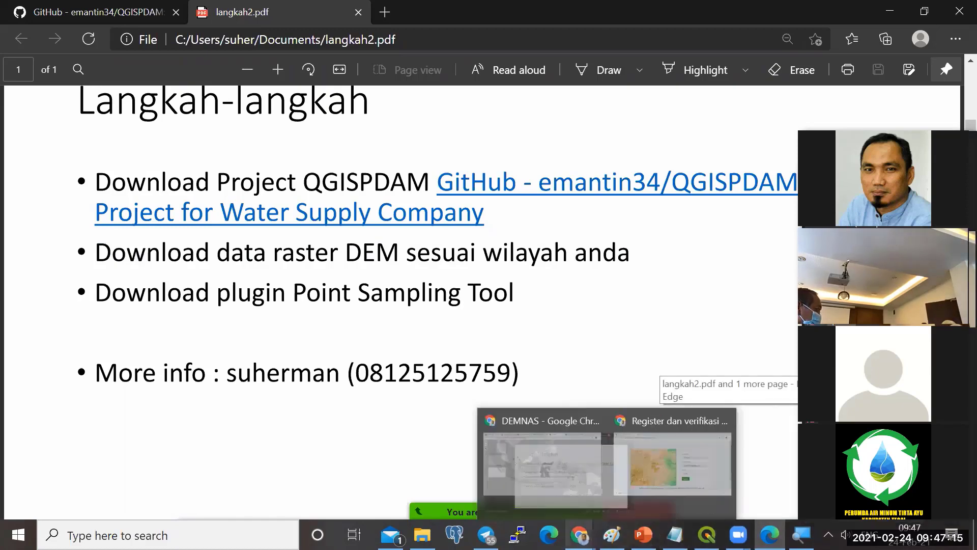
Bring back the DEMNAS map window and zoom in toward Java and Bali.
{"action": "left_click", "coordinate": [498, 466]}
{"action": "left_click_drag", "start_coordinate": [512, 375], "coordinate": [567, 292]}
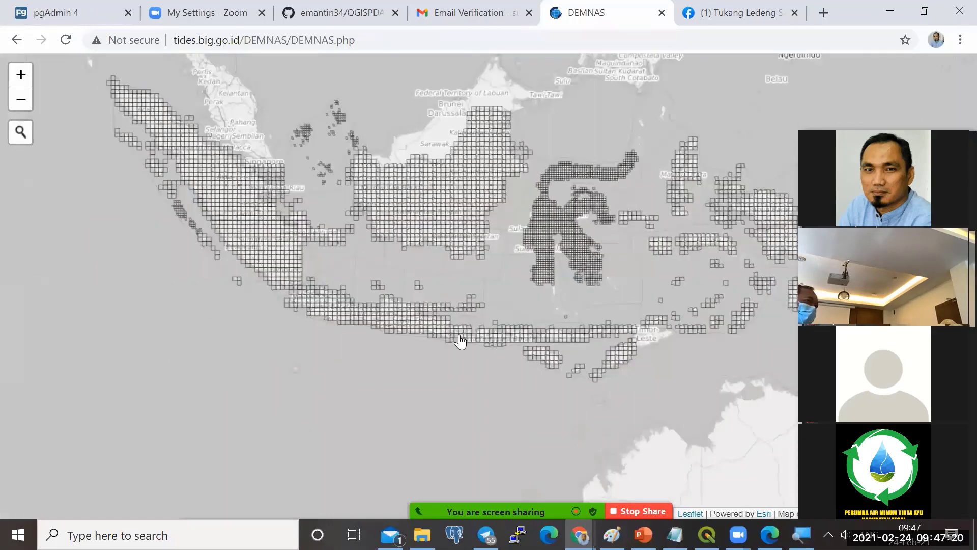
{"action": "scroll", "coordinate": [474, 324], "scroll_direction": "up", "scroll_amount": 1}
{"action": "scroll", "coordinate": [476, 328], "scroll_direction": "up", "scroll_amount": 2}
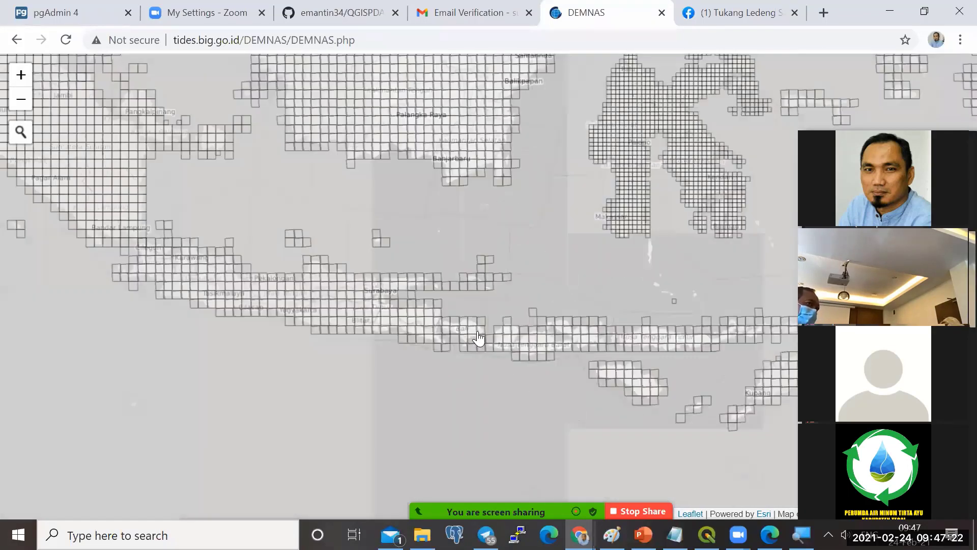
{"action": "scroll", "coordinate": [532, 347], "scroll_direction": "up", "scroll_amount": 2}
{"action": "scroll", "coordinate": [532, 348], "scroll_direction": "up", "scroll_amount": 3}
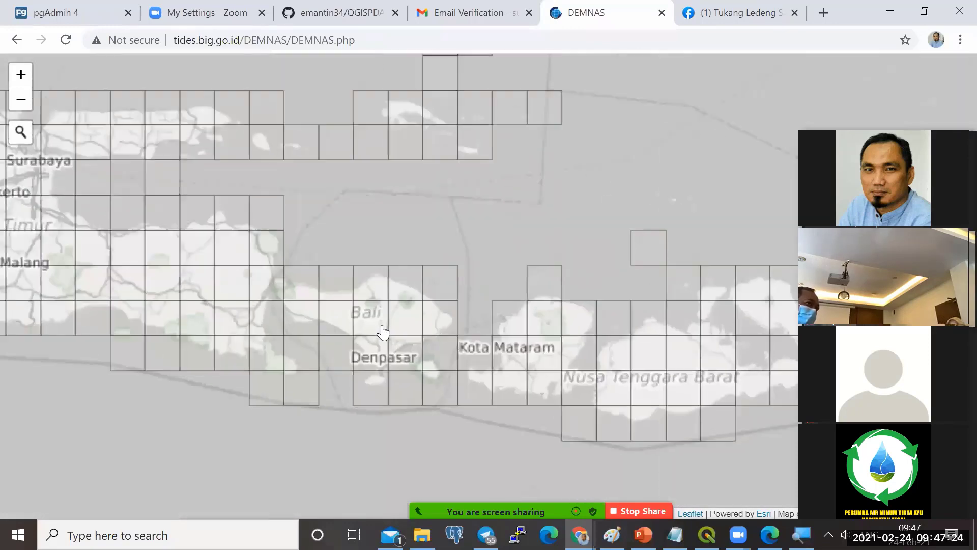
Centre and zoom the tile map on southern Bali around Denpasar.
{"action": "left_click_drag", "start_coordinate": [483, 264], "coordinate": [545, 238]}
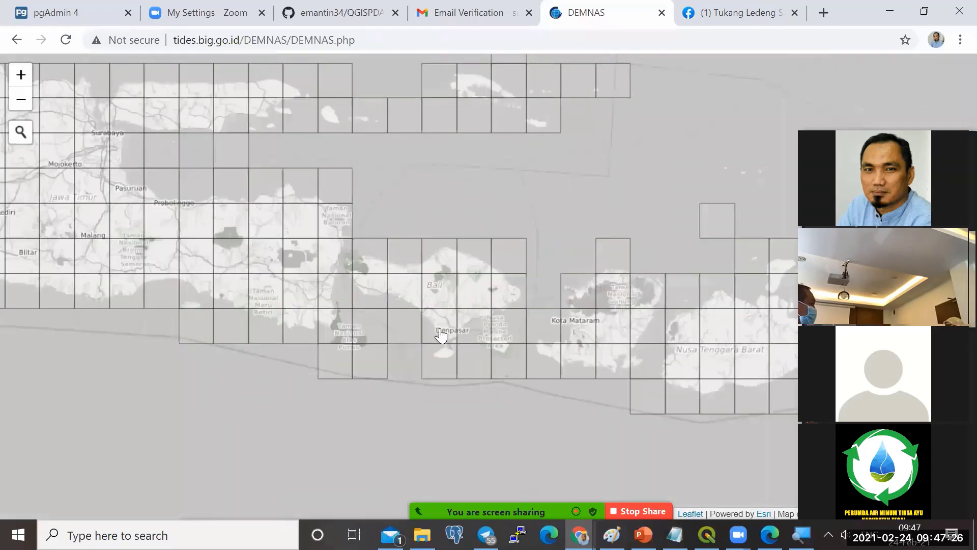
{"action": "scroll", "coordinate": [447, 392], "scroll_direction": "up", "scroll_amount": 2}
{"action": "scroll", "coordinate": [453, 393], "scroll_direction": "up", "scroll_amount": 2}
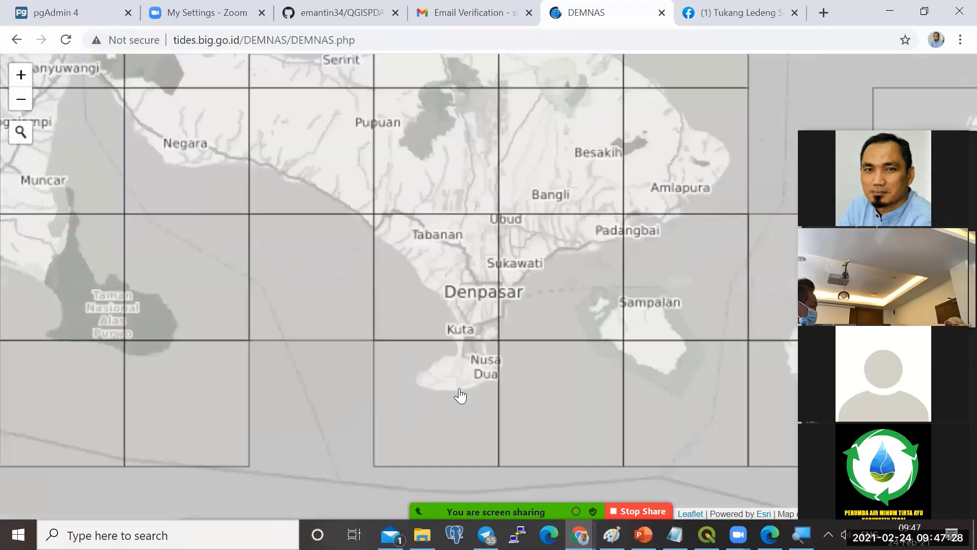
{"action": "scroll", "coordinate": [462, 392], "scroll_direction": "up", "scroll_amount": 2}
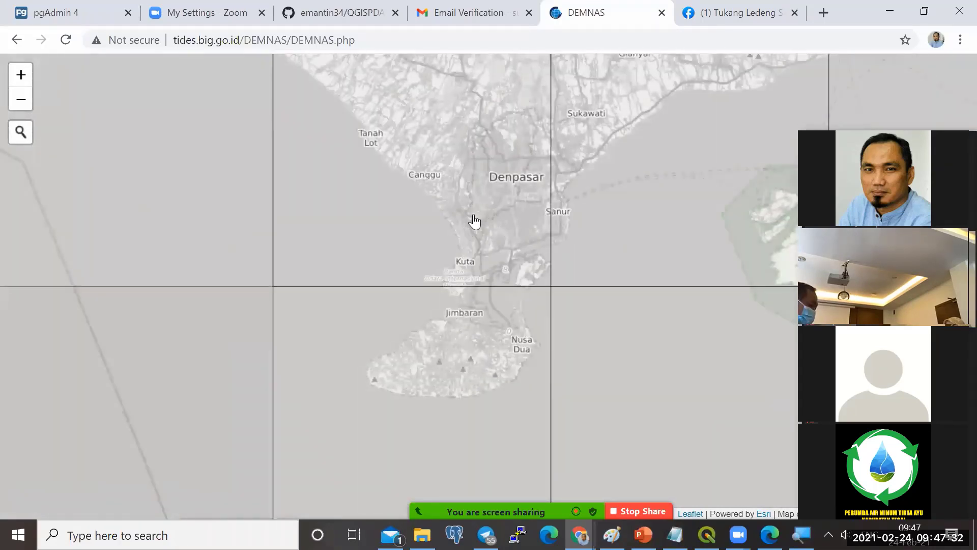
{"action": "scroll", "coordinate": [502, 244], "scroll_direction": "down", "scroll_amount": 2}
{"action": "scroll", "coordinate": [503, 258], "scroll_direction": "up", "scroll_amount": 2}
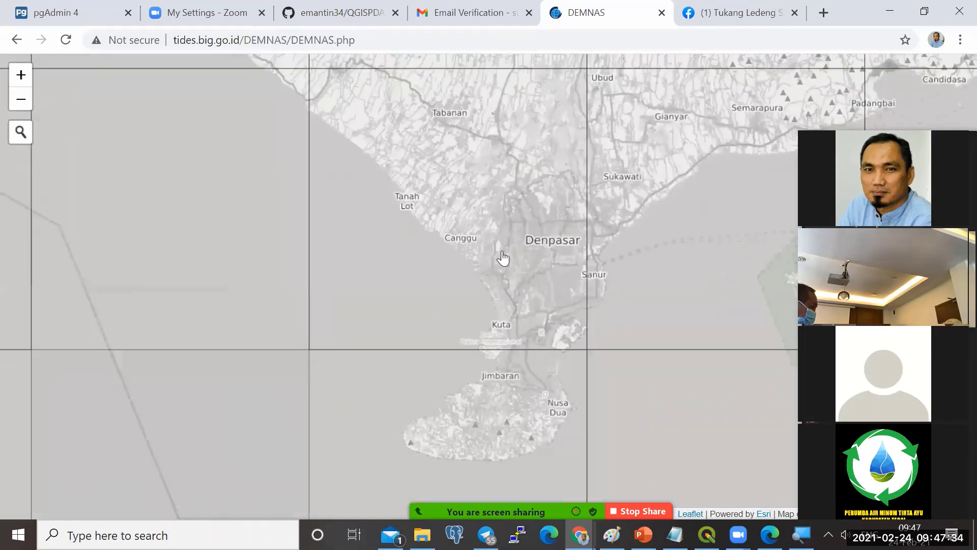
{"action": "scroll", "coordinate": [503, 258], "scroll_direction": "down", "scroll_amount": 1}
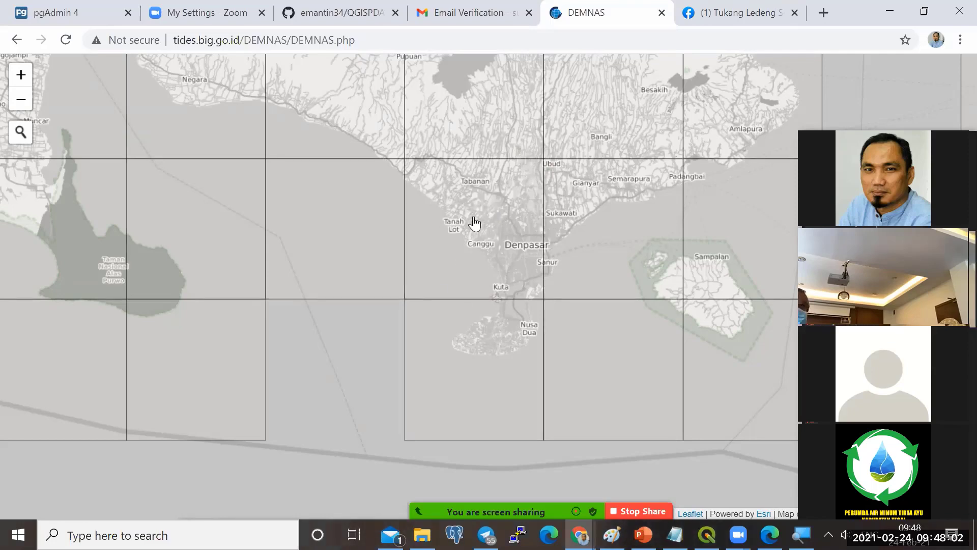
{"action": "scroll", "coordinate": [474, 223], "scroll_direction": "up", "scroll_amount": 2}
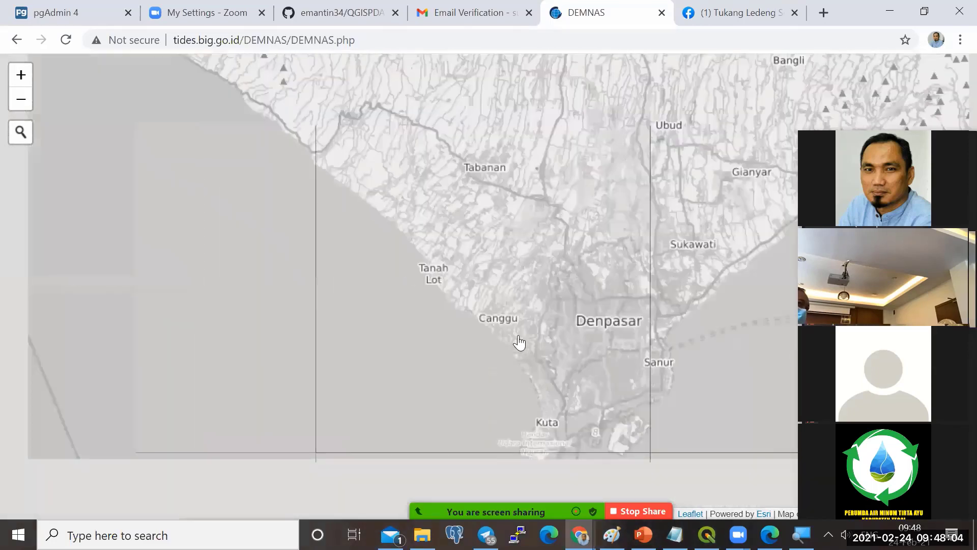
{"action": "left_click_drag", "start_coordinate": [517, 290], "coordinate": [499, 220]}
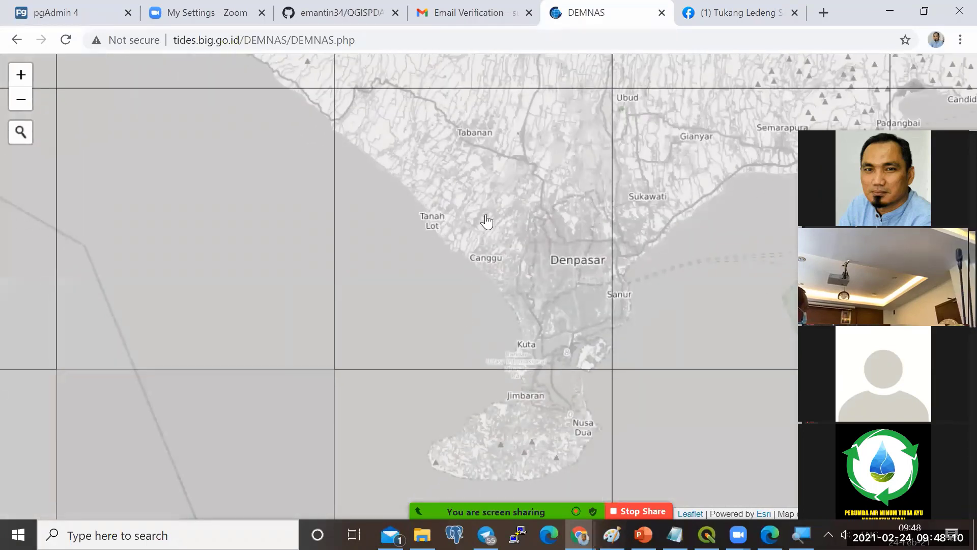
Download the Denpasar tile DEMNAS_1707-33 from its map popup and save it in BELAJAR ELEVASI.
{"action": "left_click", "coordinate": [490, 214]}
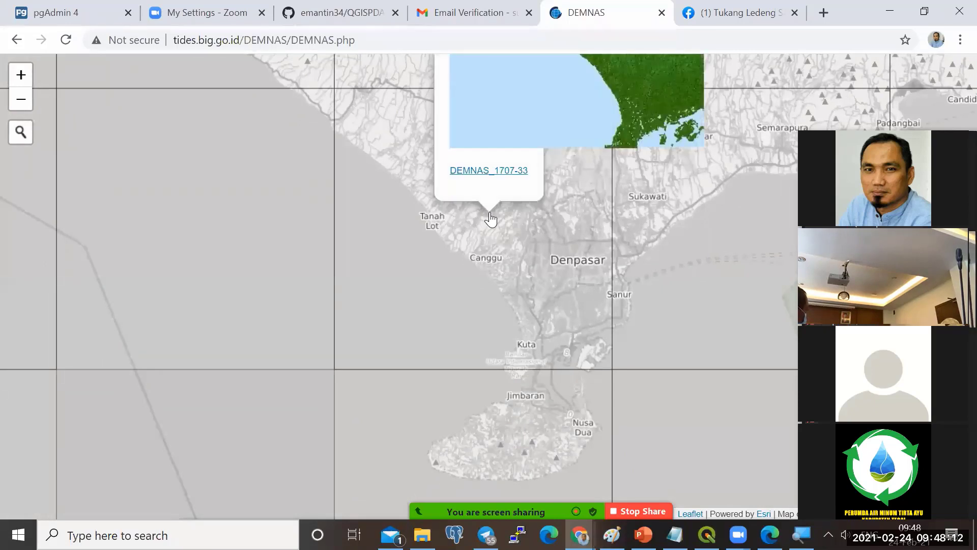
{"action": "left_click", "coordinate": [497, 172]}
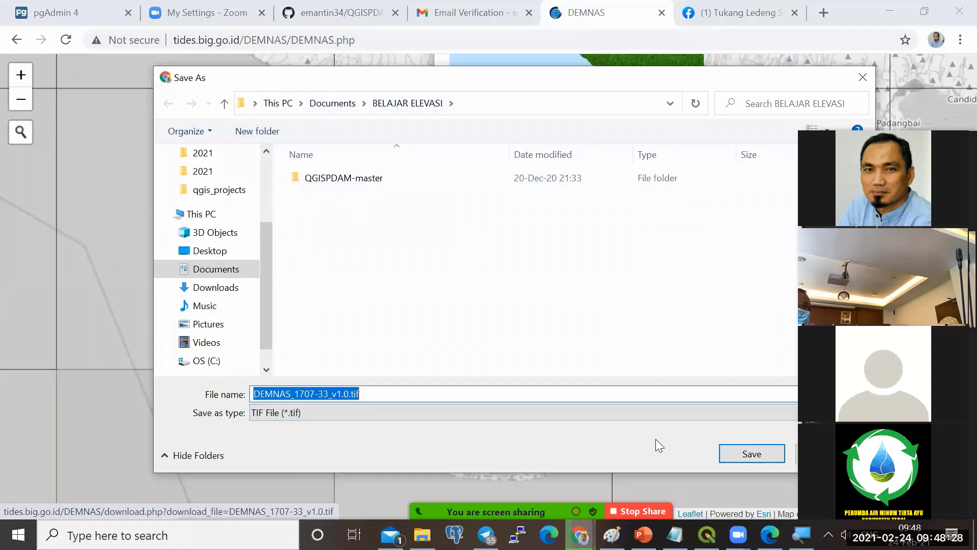
{"action": "left_click", "coordinate": [742, 456]}
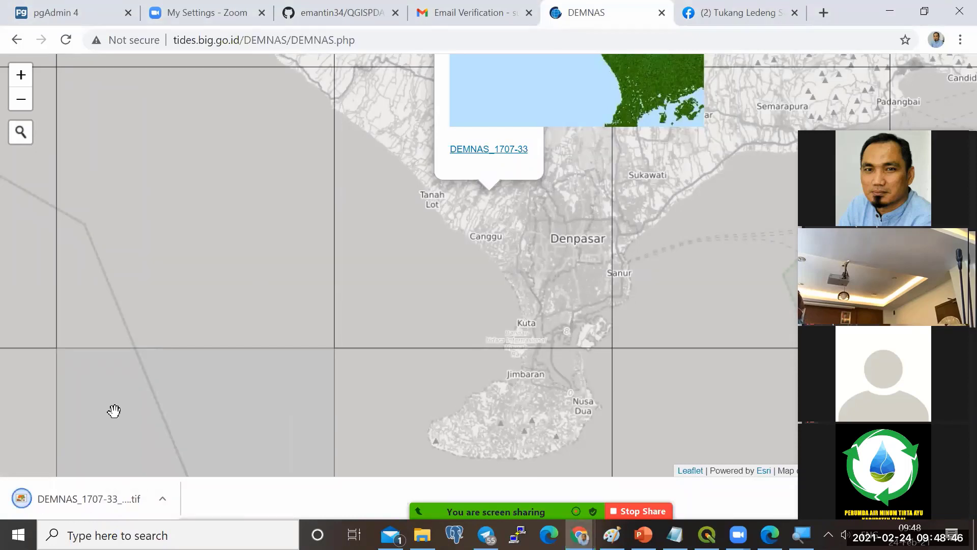
Check DEMNAS_1707-33_v1.0.tif in BELAJAR ELEVASI, then highlight the Point Sampling Tool step in the PDF.
{"action": "key", "text": "alt+Tab"}
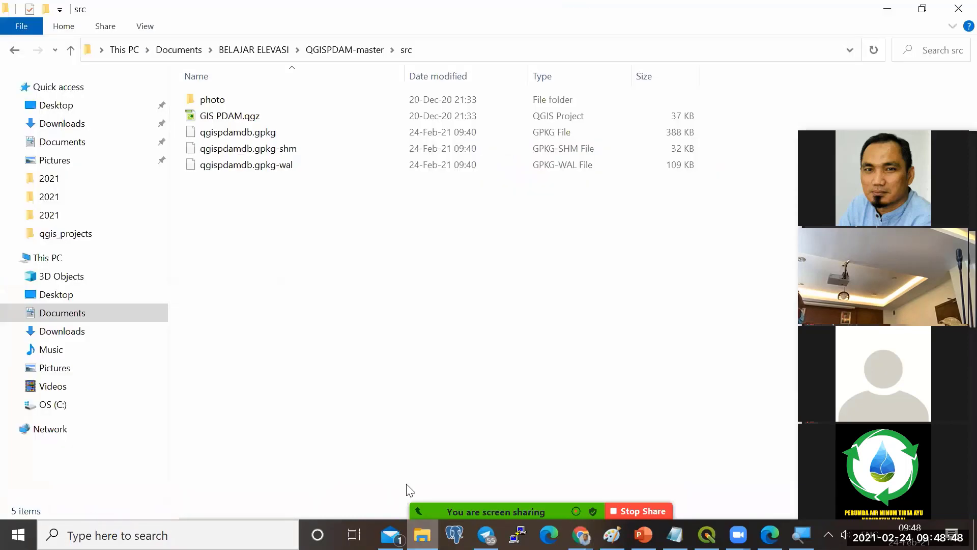
{"action": "left_click", "coordinate": [247, 51]}
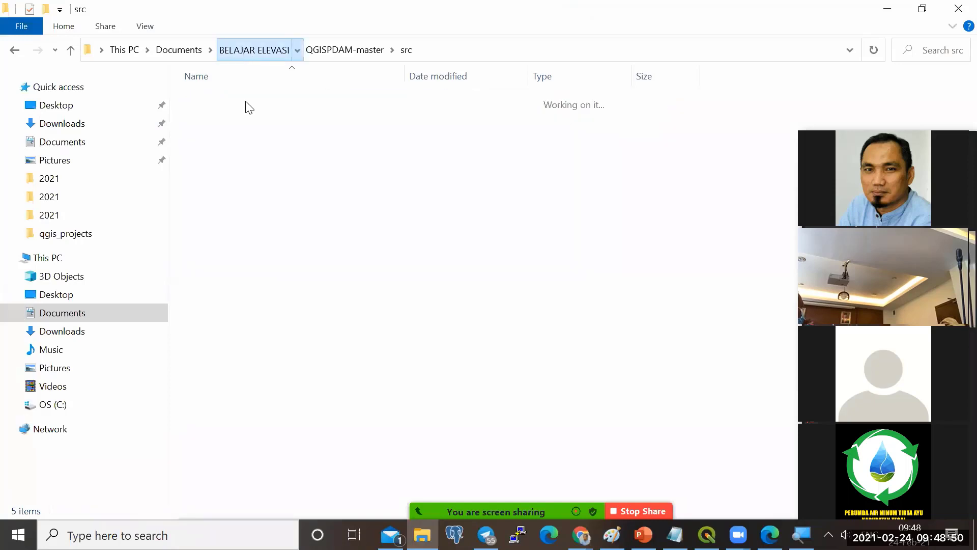
{"action": "left_click", "coordinate": [235, 118]}
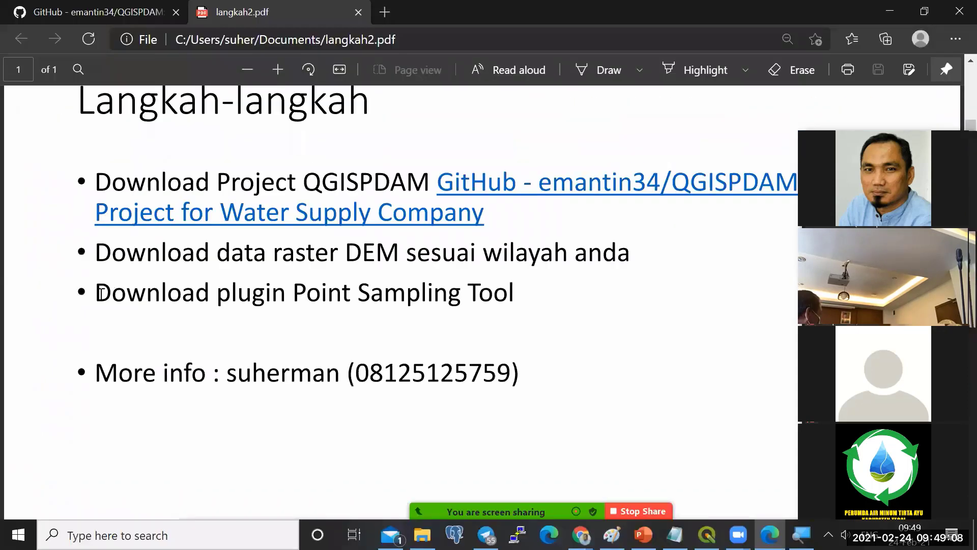
{"action": "left_click_drag", "start_coordinate": [101, 293], "coordinate": [537, 287]}
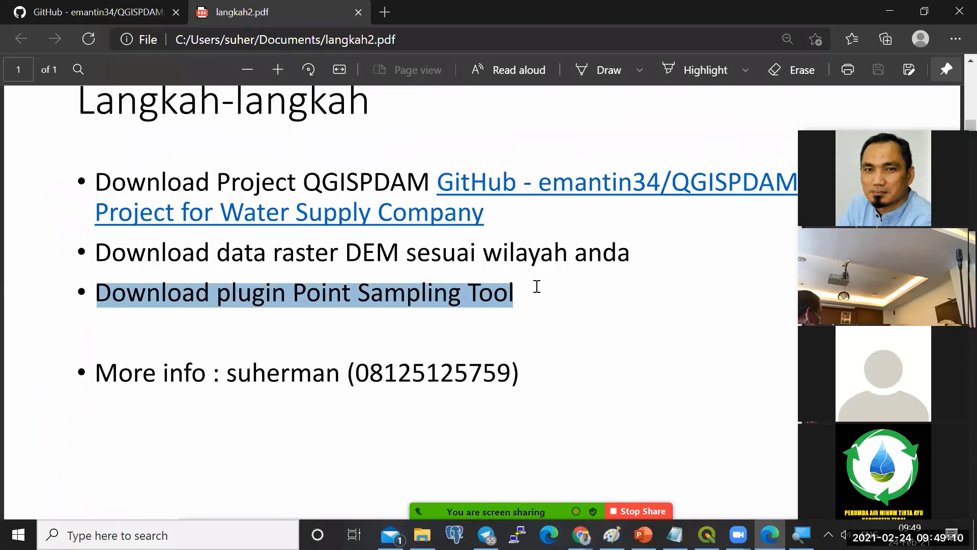
Deselect the Point Sampling Tool plugin line and bring the GIS PDAM project in QGIS forward.
{"action": "left_click", "coordinate": [301, 297]}
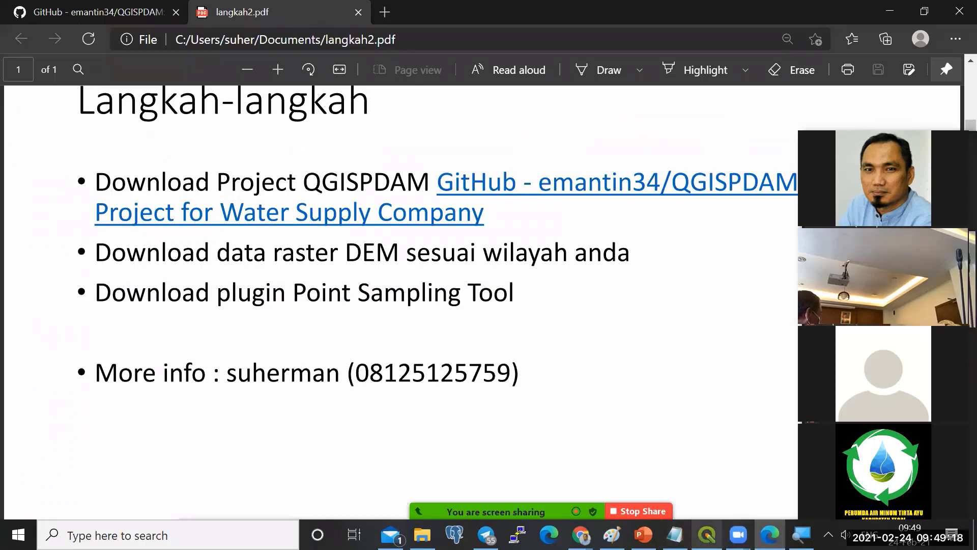
{"action": "left_click", "coordinate": [707, 535]}
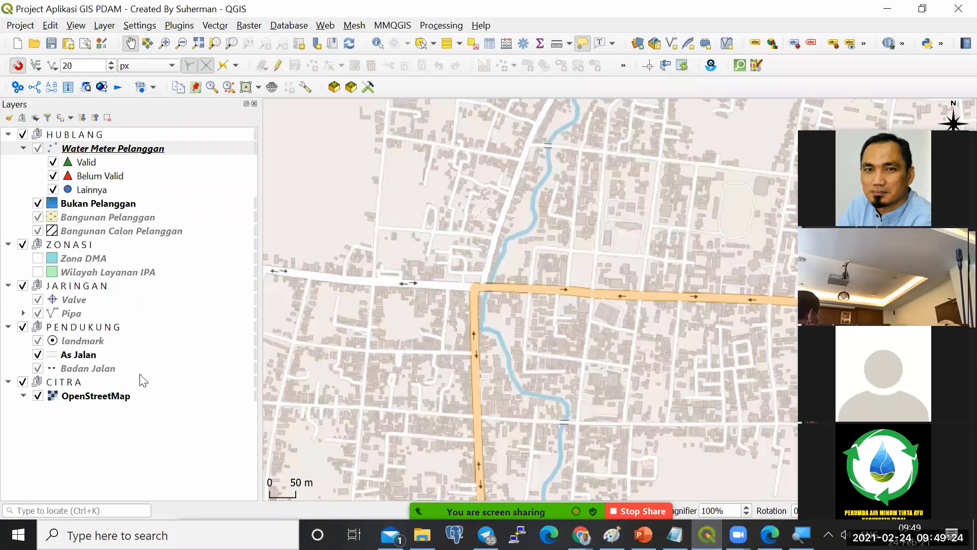
Select the CITRA group and open Add Raster Layer via Layer menu keys, then close it.
{"action": "left_click", "coordinate": [122, 397]}
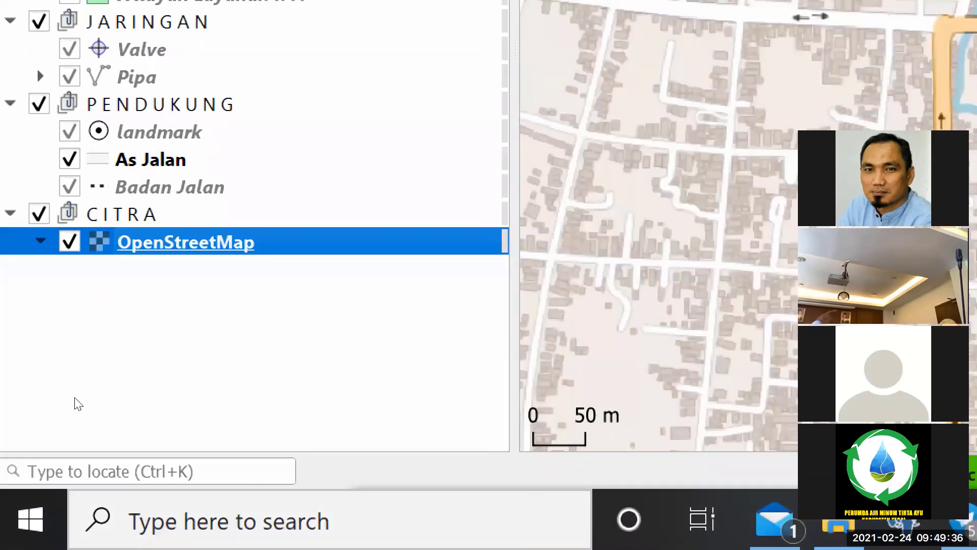
{"action": "key", "text": "Up"}
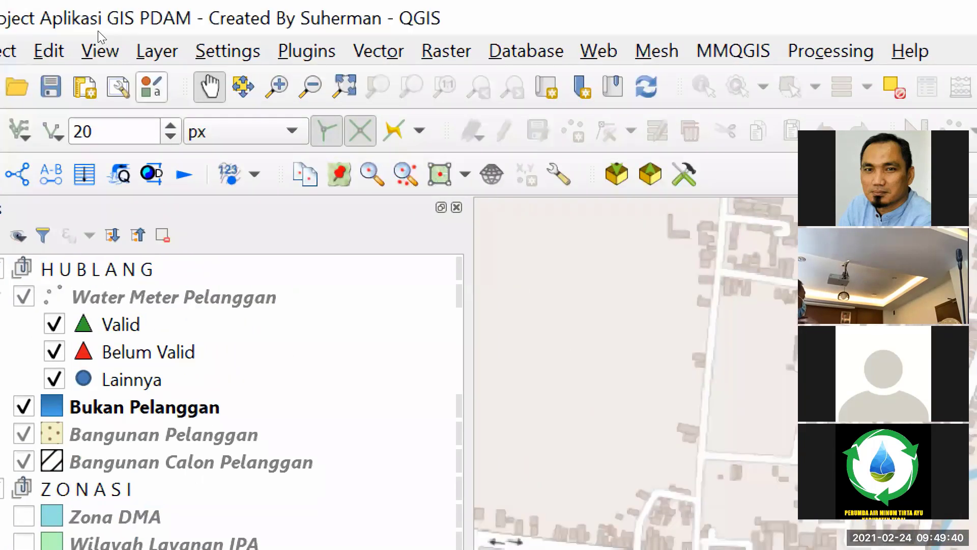
{"action": "key", "text": "alt+l"}
{"action": "key", "text": "Down"}
{"action": "key", "text": "Down"}
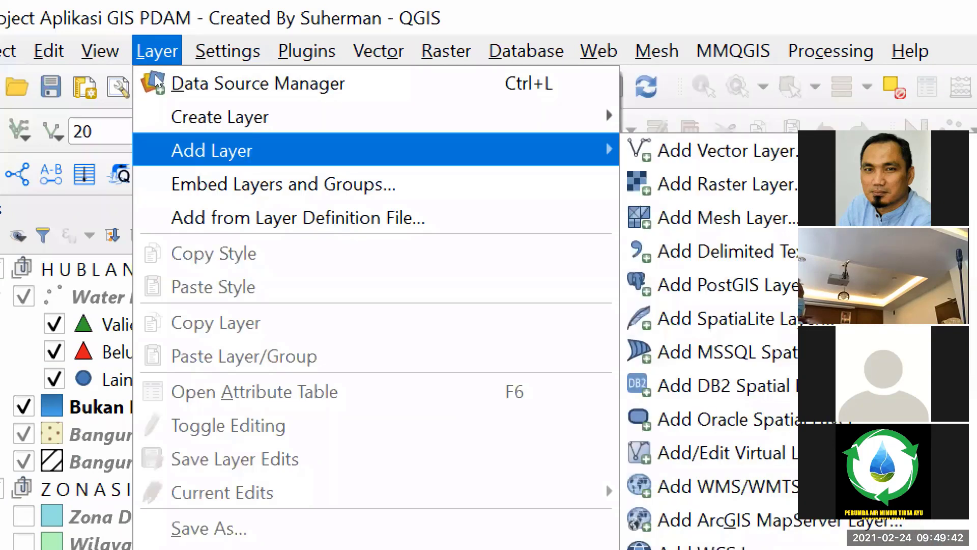
{"action": "key", "text": "Right"}
{"action": "key", "text": "Down"}
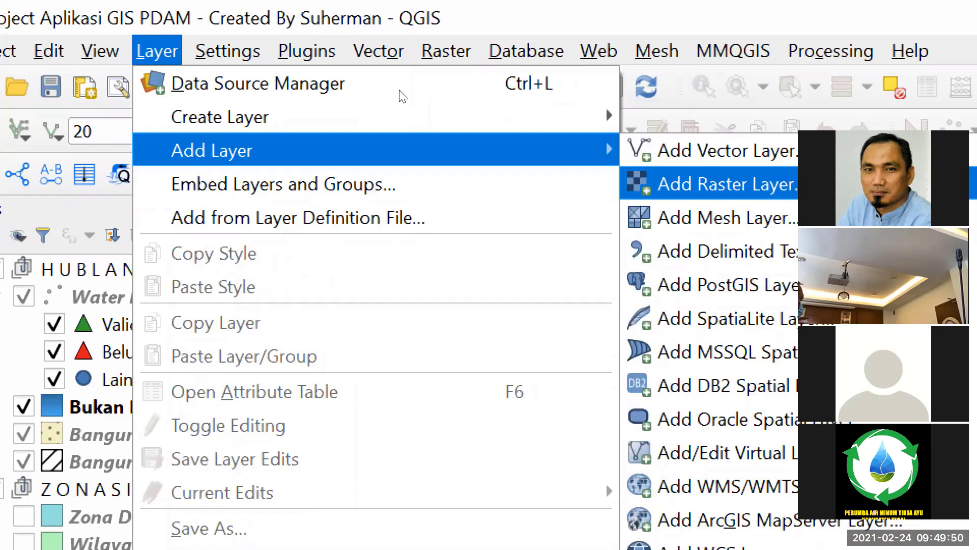
{"action": "key", "text": "Return"}
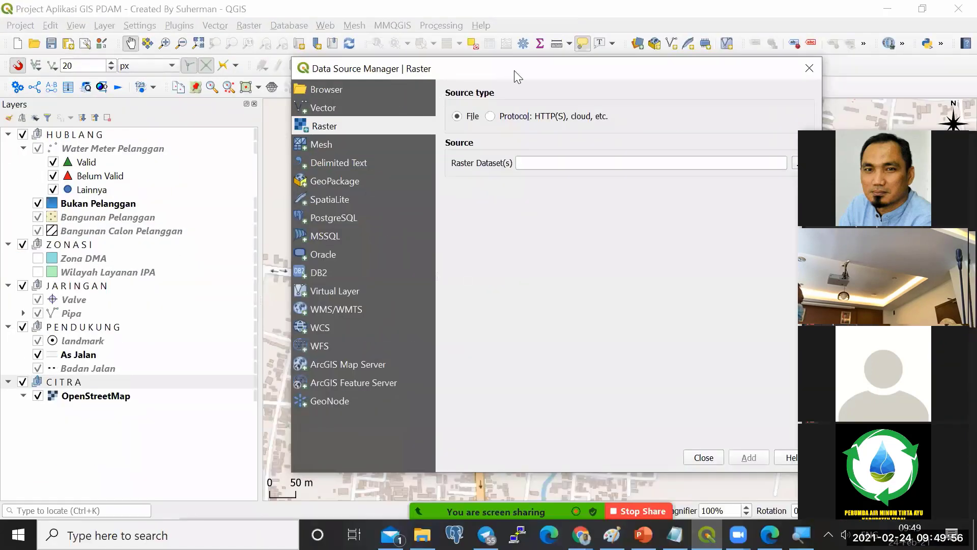
{"action": "left_click_drag", "start_coordinate": [513, 68], "coordinate": [348, 44]}
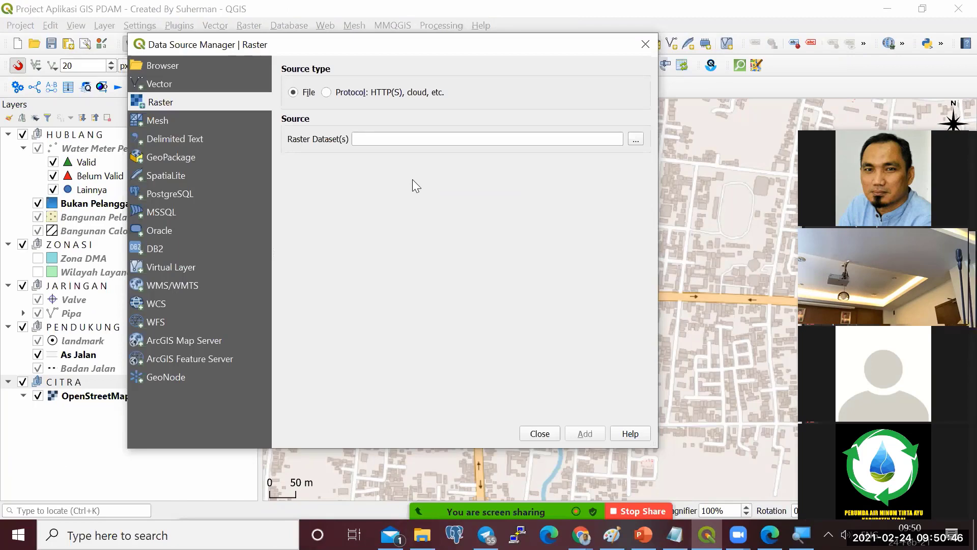
{"action": "left_click", "coordinate": [646, 44]}
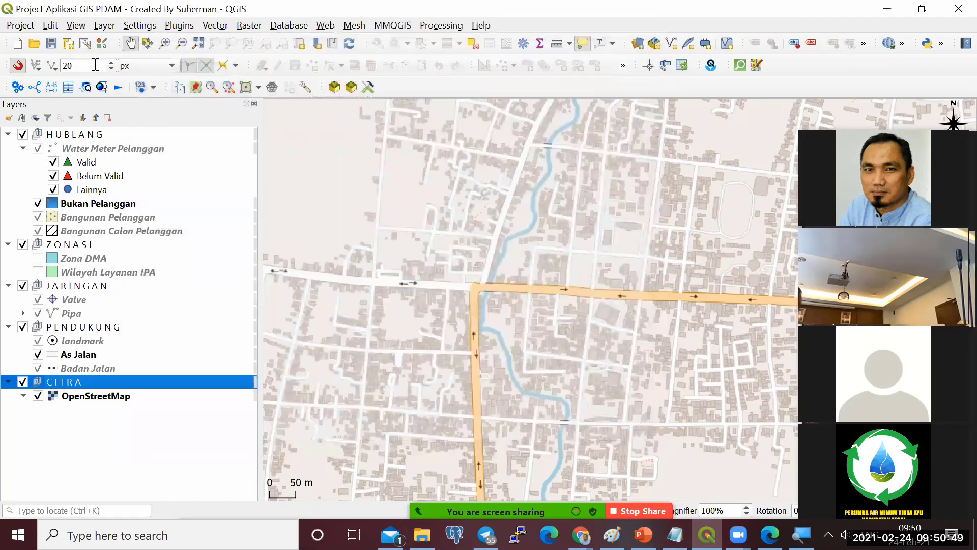
Reopen the raster Data Source Manager from Layer > Add Layer > Add Raster Layer.
{"action": "left_click", "coordinate": [104, 27]}
{"action": "mouse_move", "coordinate": [147, 75]}
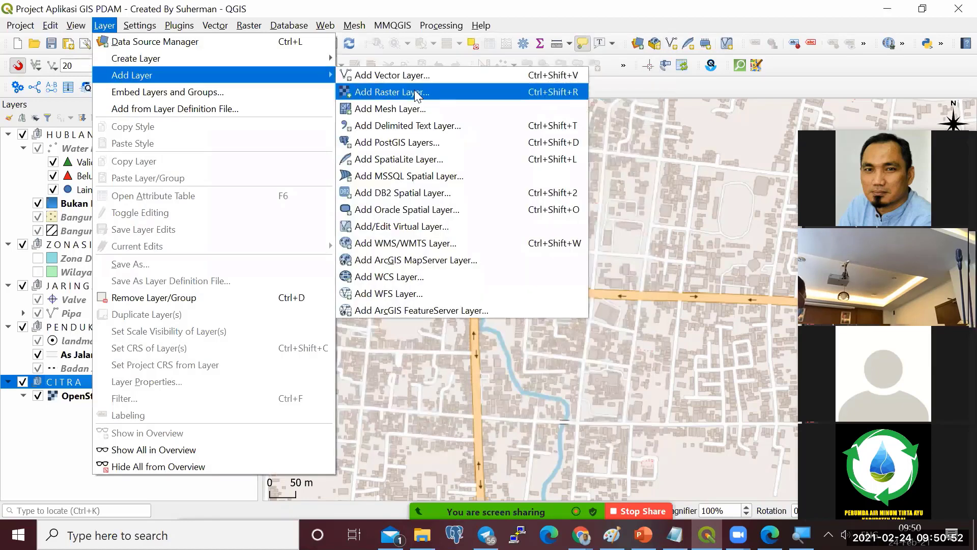
{"action": "left_click", "coordinate": [415, 93]}
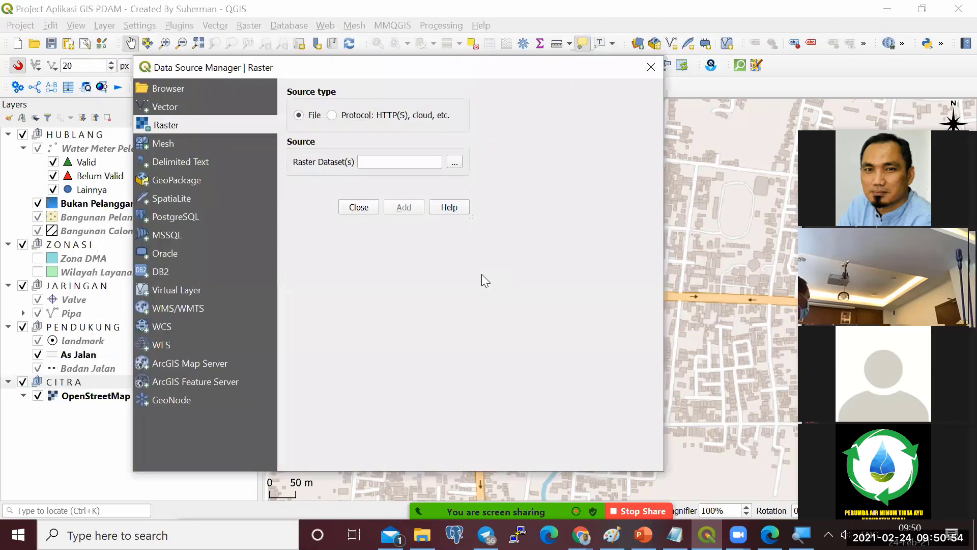
Locate DEMNAS_1707-33_v1.0.tif through Quick access and add it to the project under CITRA.
{"action": "left_click", "coordinate": [452, 164]}
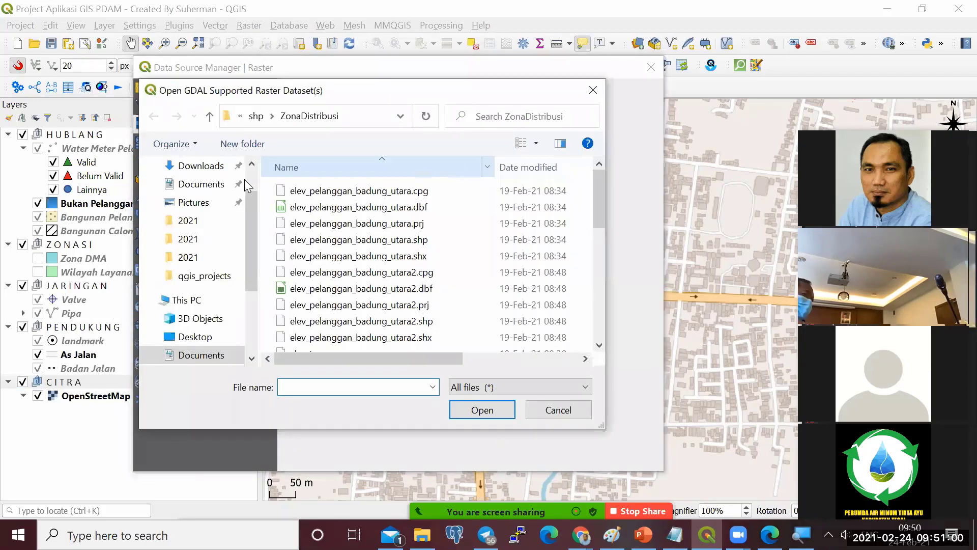
{"action": "scroll", "coordinate": [203, 193], "scroll_direction": "up", "scroll_amount": 2}
{"action": "left_click", "coordinate": [206, 179]}
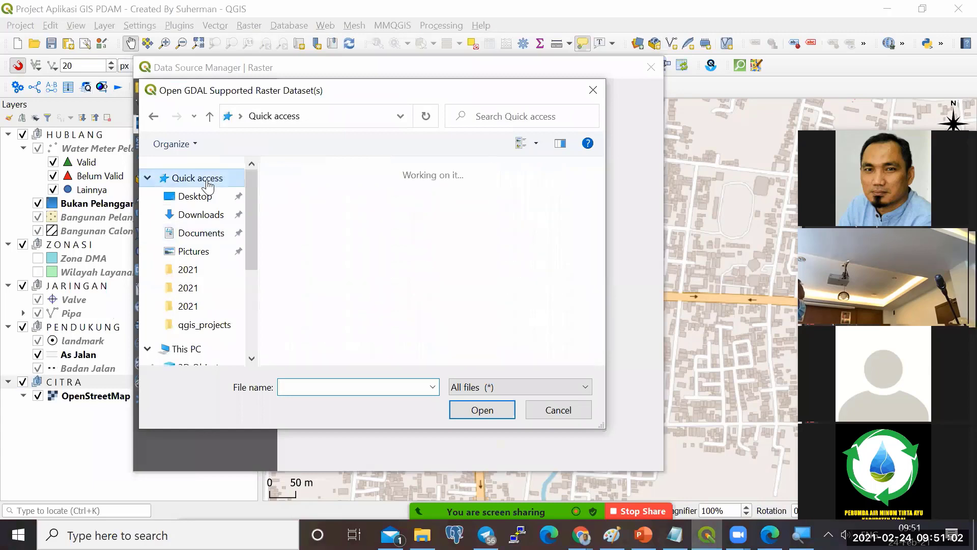
{"action": "scroll", "coordinate": [343, 237], "scroll_direction": "down", "scroll_amount": 5}
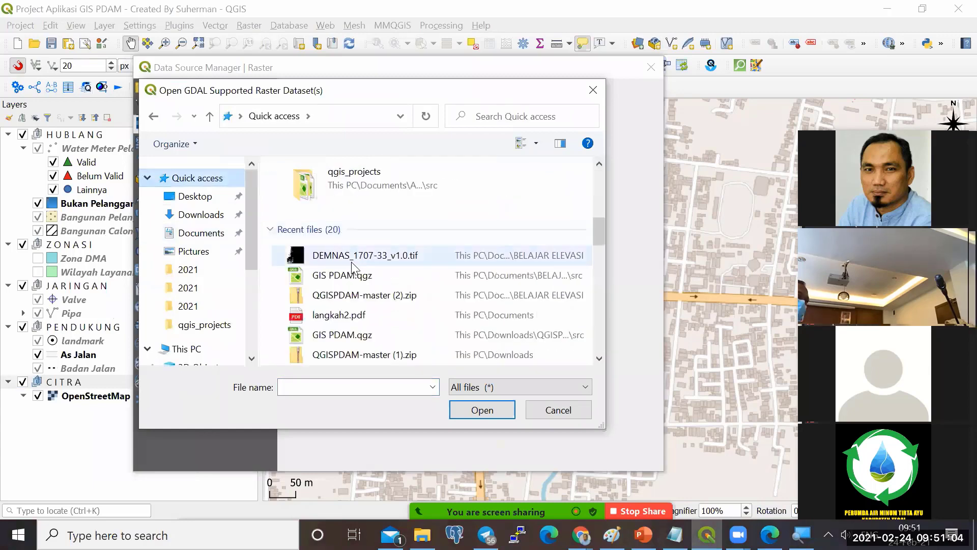
{"action": "left_click", "coordinate": [349, 255]}
{"action": "right_click", "coordinate": [351, 257]}
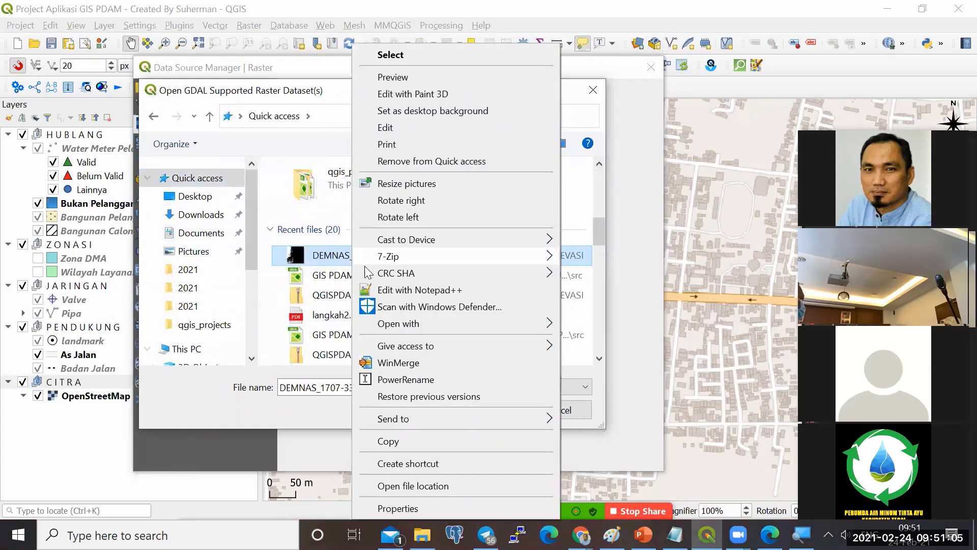
{"action": "left_click", "coordinate": [414, 486]}
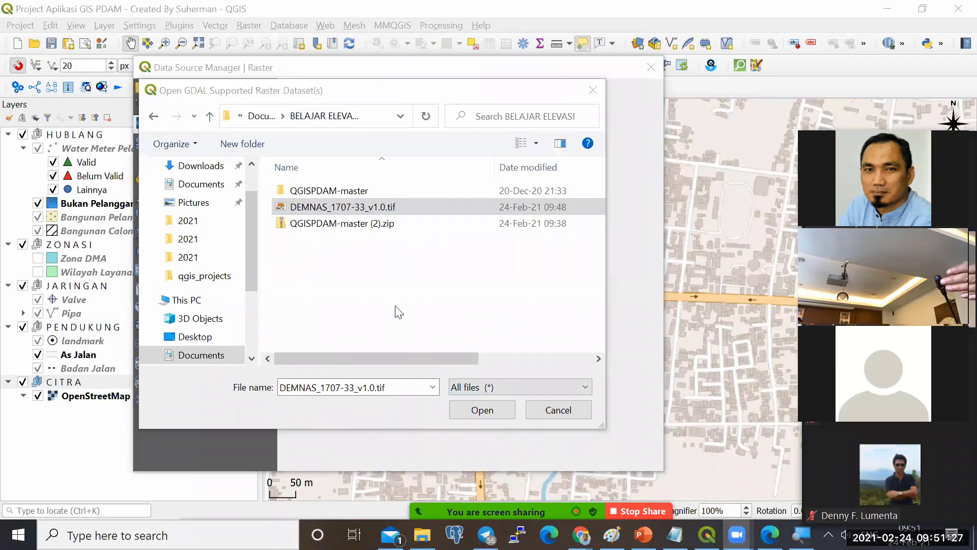
{"action": "left_click", "coordinate": [482, 410]}
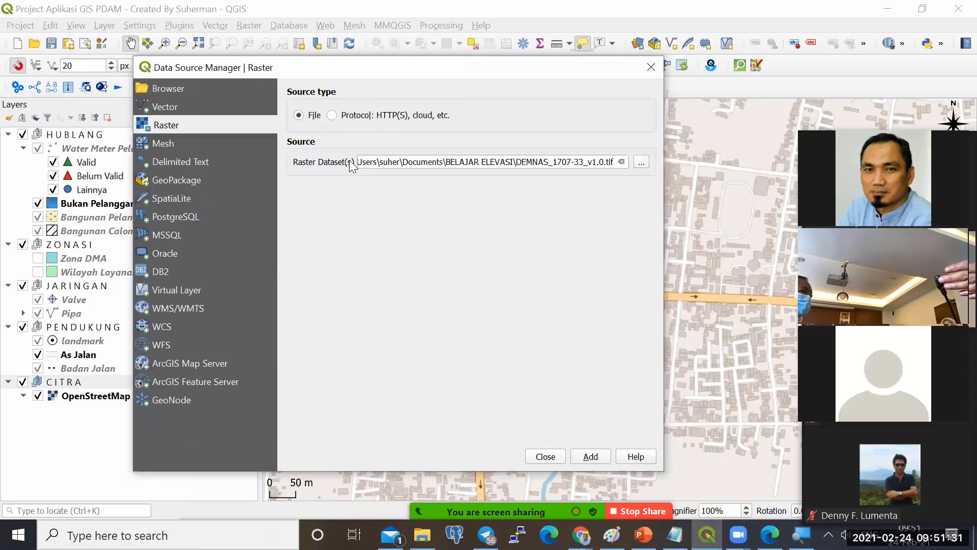
{"action": "left_click", "coordinate": [590, 457]}
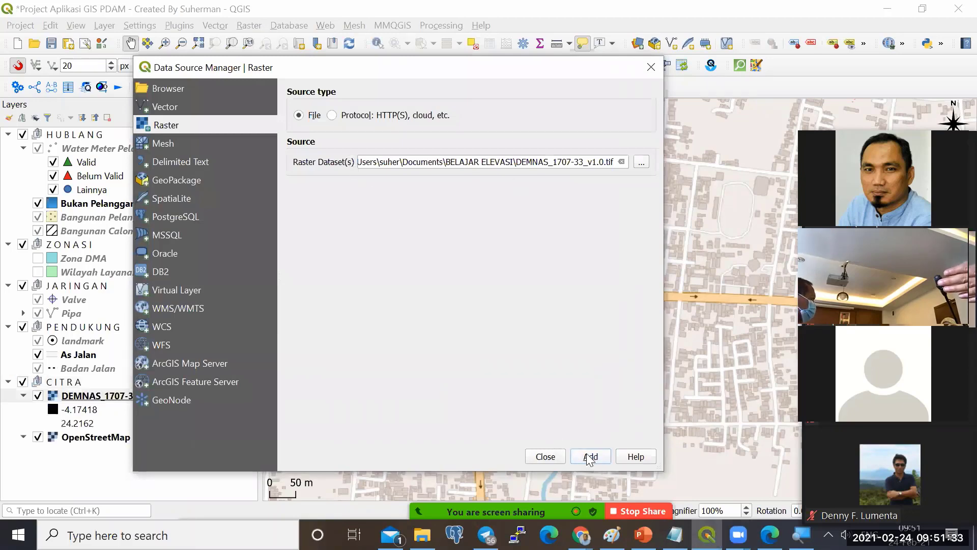
{"action": "left_click", "coordinate": [557, 456]}
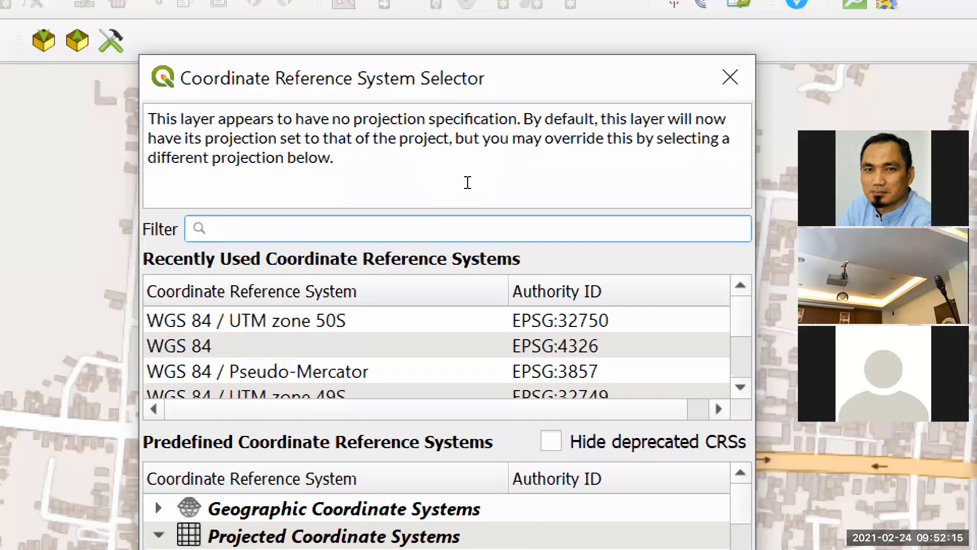
Filter the CRS selector for 4326 and assign WGS 84 (EPSG:4326) to the DEMNAS raster.
{"action": "type", "text": "4326"}
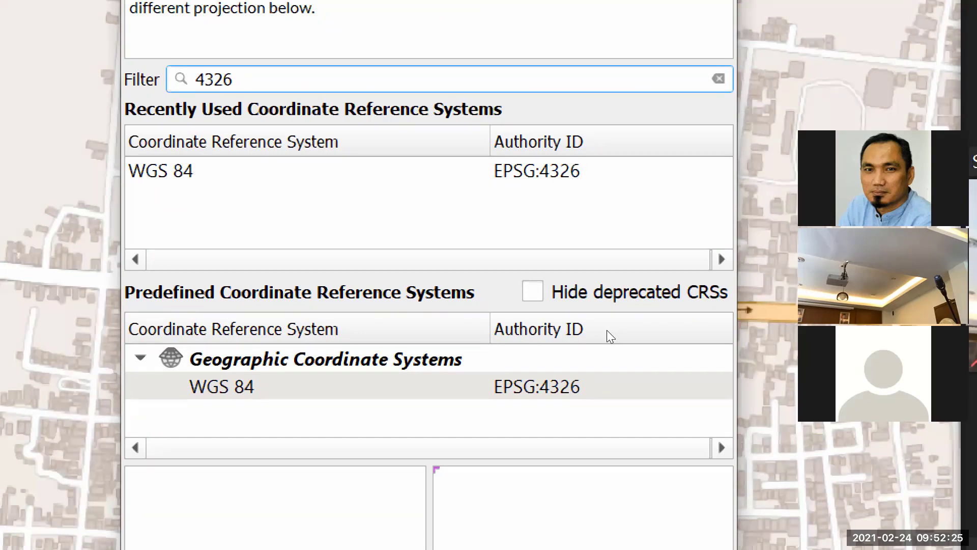
{"action": "key", "text": "Tab"}
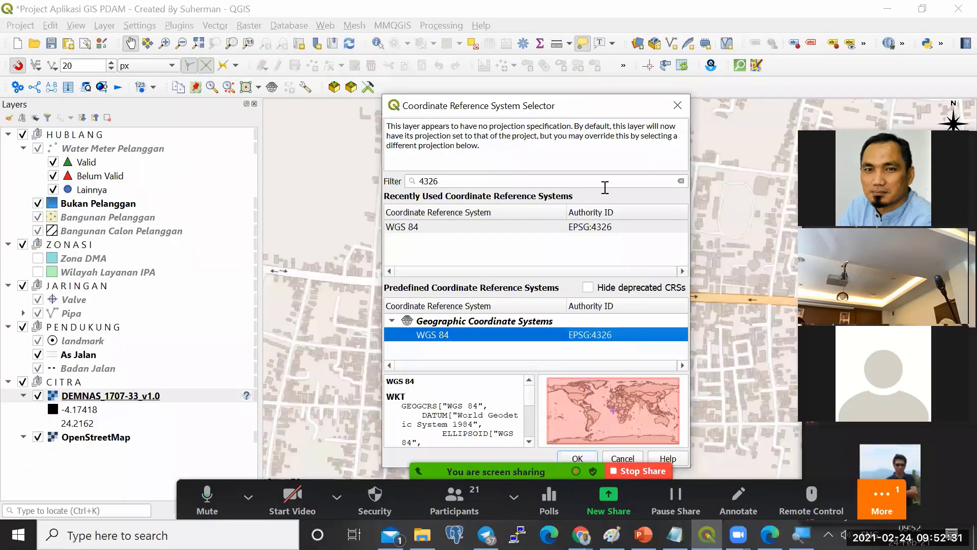
{"action": "left_click_drag", "start_coordinate": [571, 105], "coordinate": [559, 24]}
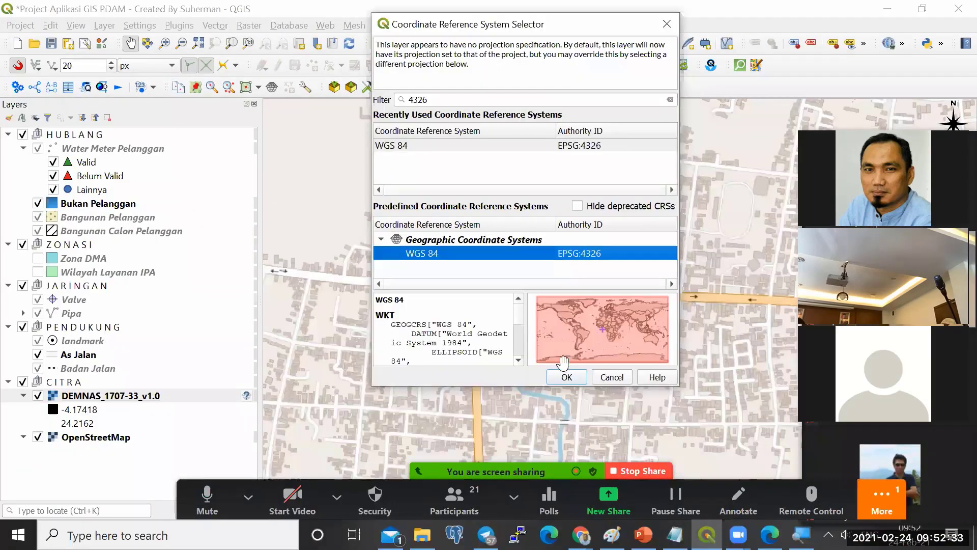
{"action": "left_click", "coordinate": [571, 380]}
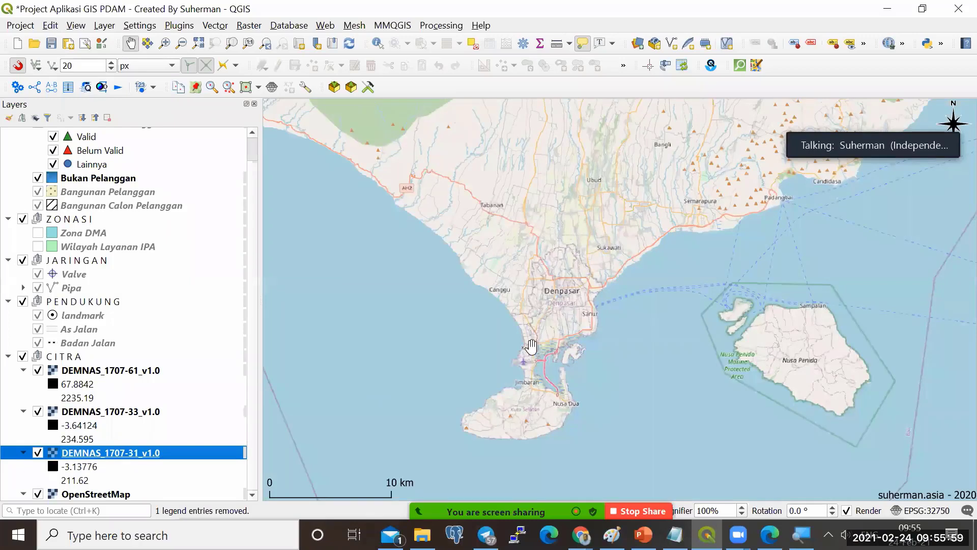
Zoom and pan the map from Kuta–Denpasar across Benoa Bay to the Nusa Dua peninsula.
{"action": "scroll", "coordinate": [530, 322], "scroll_direction": "up", "scroll_amount": 2}
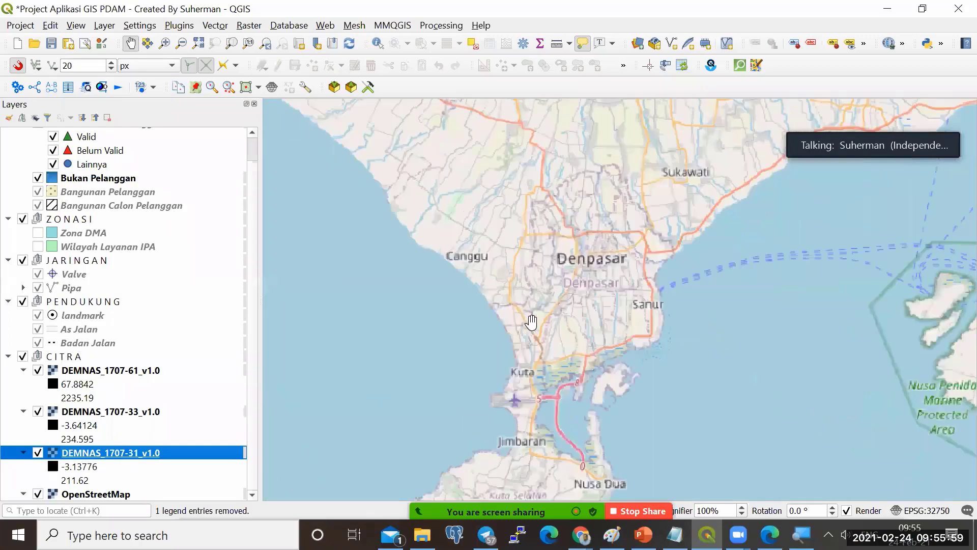
{"action": "scroll", "coordinate": [526, 301], "scroll_direction": "up", "scroll_amount": 2}
{"action": "scroll", "coordinate": [533, 304], "scroll_direction": "up", "scroll_amount": 1}
{"action": "scroll", "coordinate": [555, 315], "scroll_direction": "down", "scroll_amount": 2}
{"action": "scroll", "coordinate": [608, 286], "scroll_direction": "down", "scroll_amount": 2}
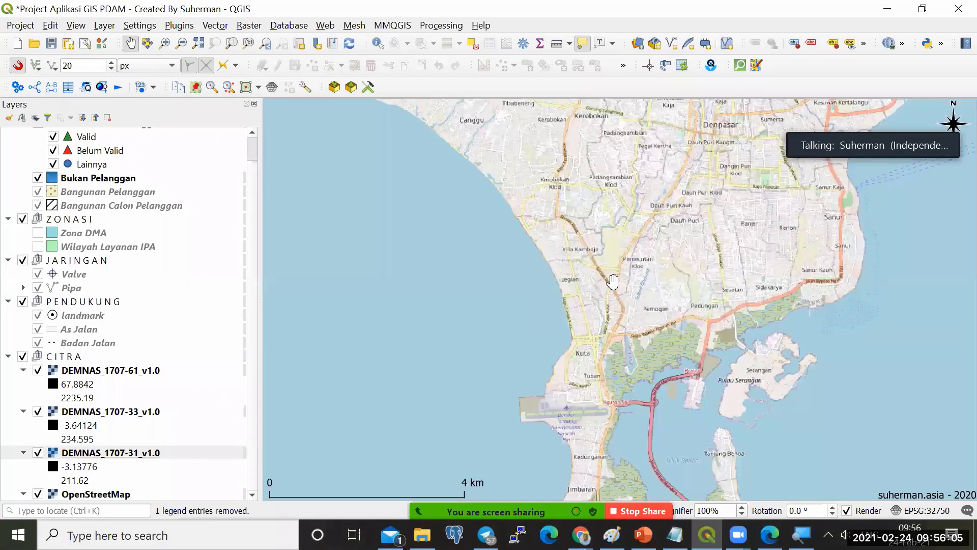
{"action": "left_click_drag", "start_coordinate": [609, 287], "coordinate": [463, 242]}
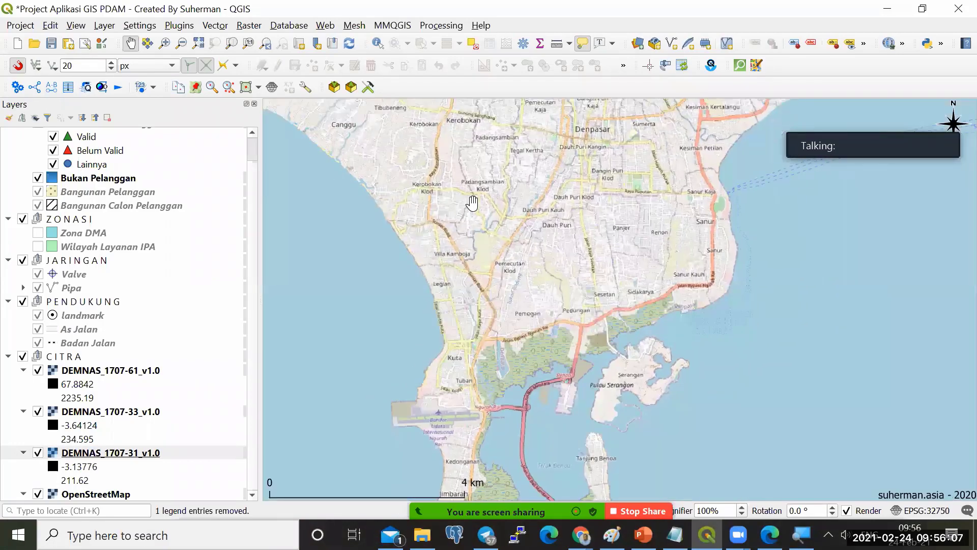
{"action": "left_click_drag", "start_coordinate": [469, 200], "coordinate": [535, 102]}
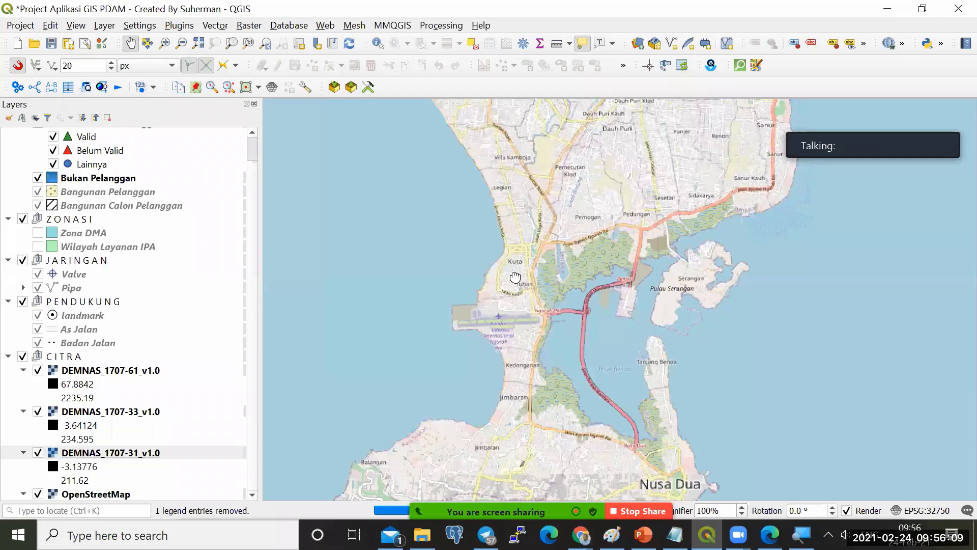
{"action": "left_click_drag", "start_coordinate": [515, 278], "coordinate": [510, 86]}
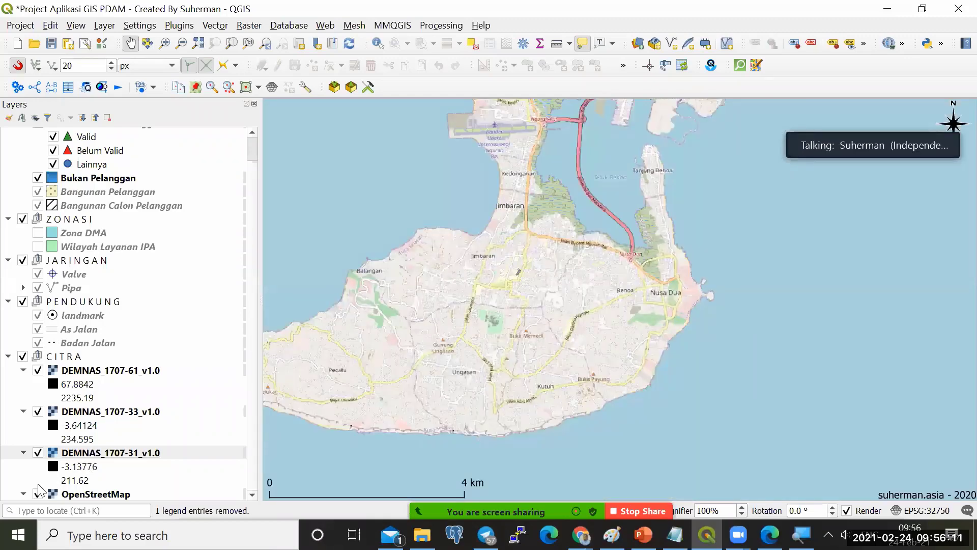
Hide OpenStreetMap to inspect DEM coverage, then show it again and zoom in.
{"action": "left_click", "coordinate": [37, 494]}
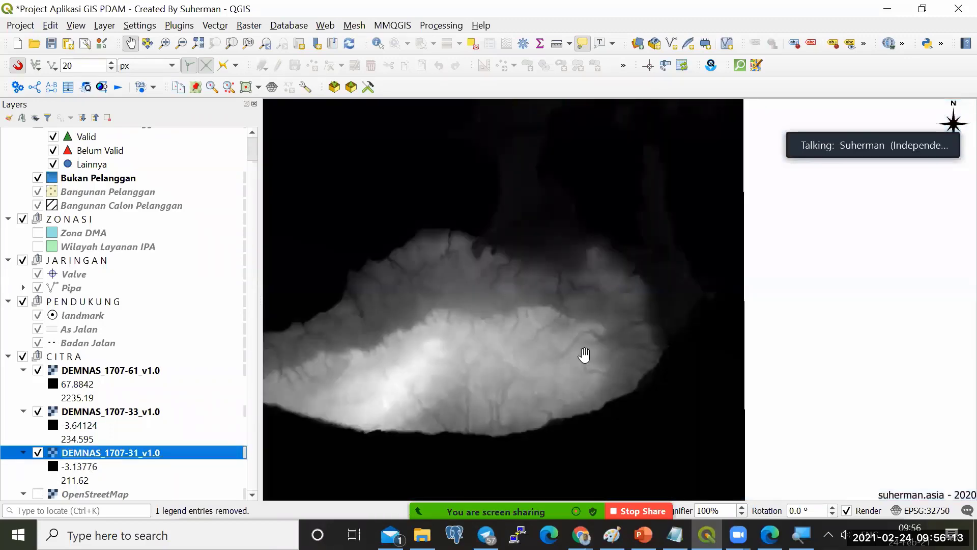
{"action": "scroll", "coordinate": [585, 355], "scroll_direction": "down", "scroll_amount": 2}
{"action": "scroll", "coordinate": [560, 367], "scroll_direction": "down", "scroll_amount": 1}
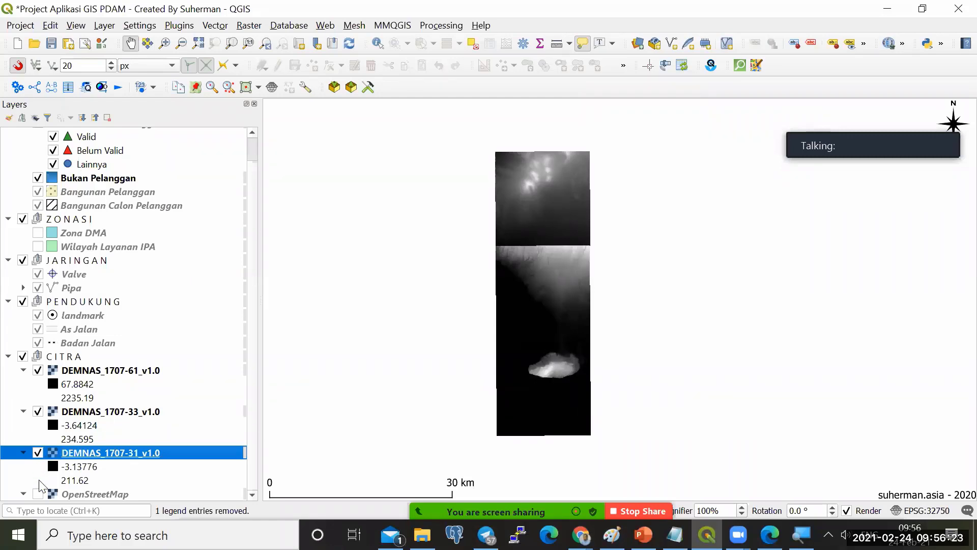
{"action": "left_click", "coordinate": [38, 494]}
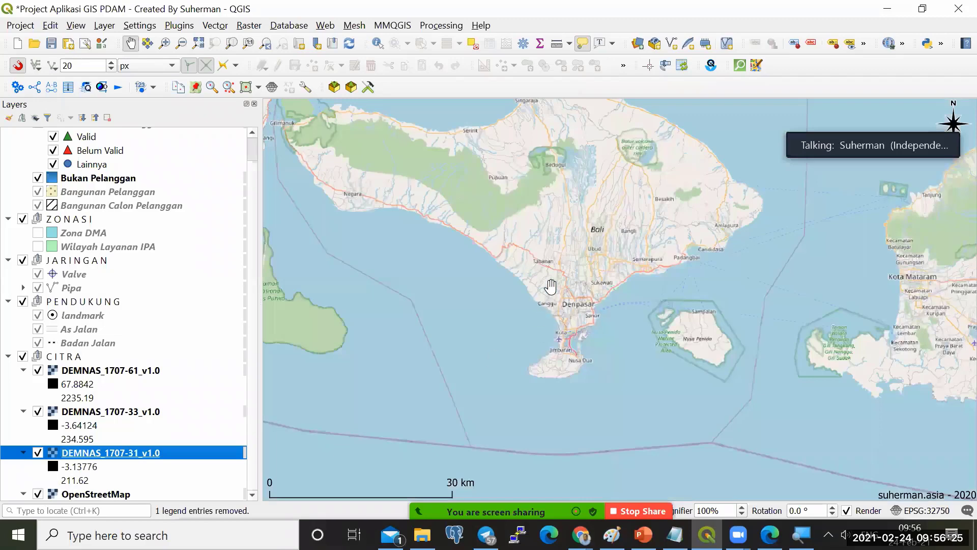
{"action": "scroll", "coordinate": [566, 275], "scroll_direction": "up", "scroll_amount": 5}
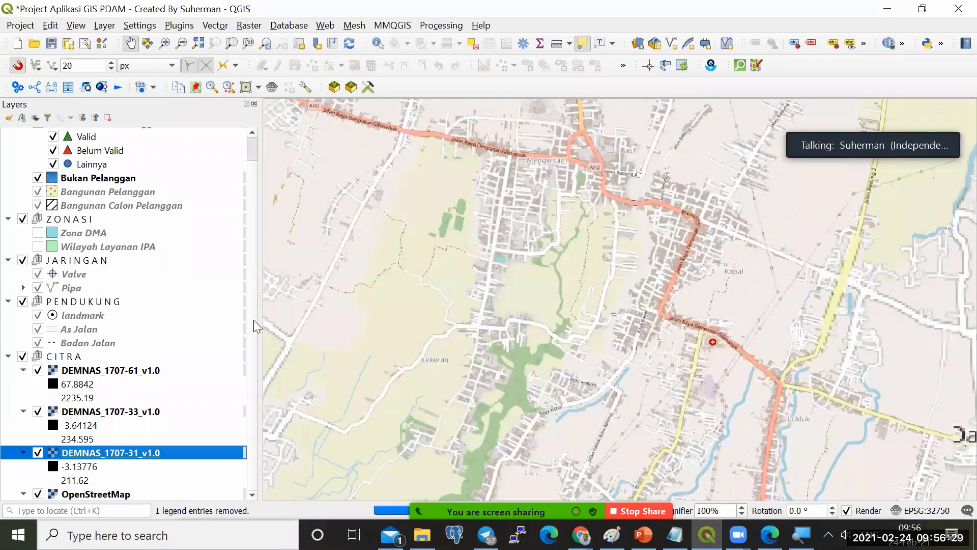
{"action": "scroll", "coordinate": [255, 326], "scroll_direction": "up", "scroll_amount": 1}
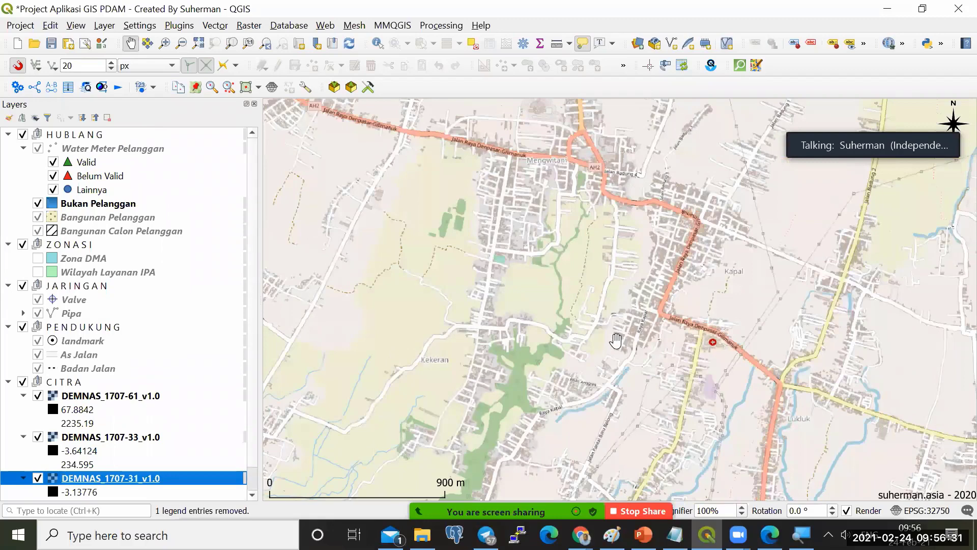
Start editing Water Meter Pelanggan and place a new meter point on the map.
{"action": "left_click", "coordinate": [80, 150]}
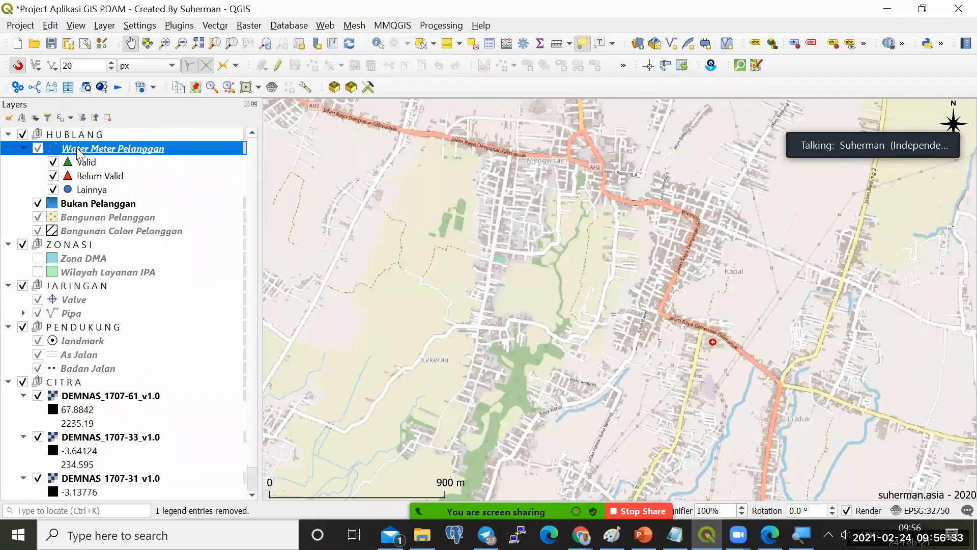
{"action": "scroll", "coordinate": [567, 210], "scroll_direction": "up", "scroll_amount": 1}
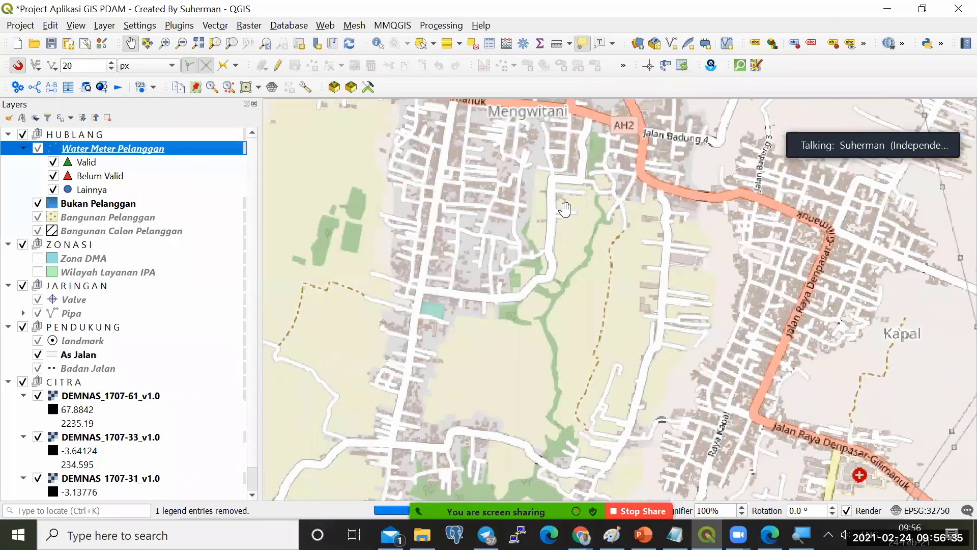
{"action": "left_click", "coordinate": [278, 65]}
{"action": "left_click", "coordinate": [312, 65]}
{"action": "left_click", "coordinate": [601, 256]}
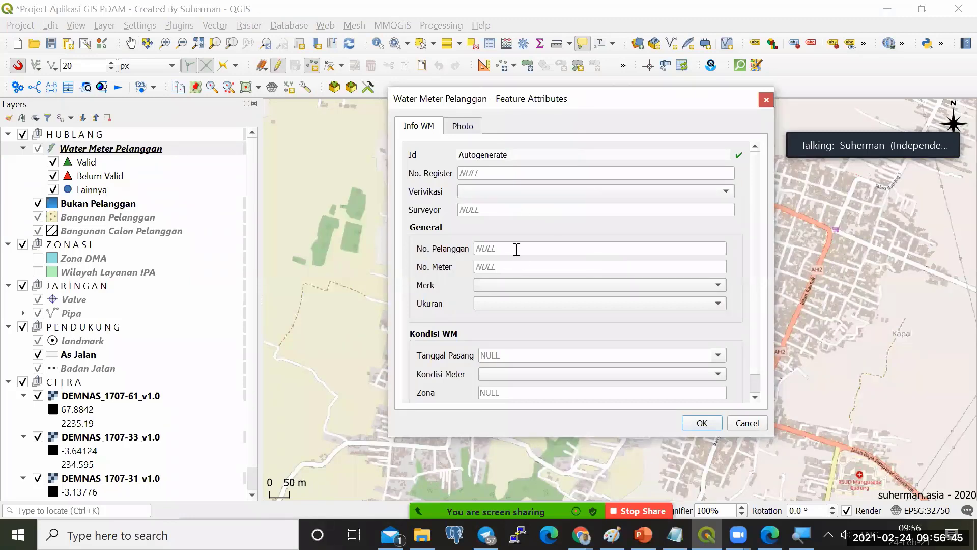
Fill in the new point's customer number and set Verivikasi to Valid.
{"action": "left_click", "coordinate": [517, 249]}
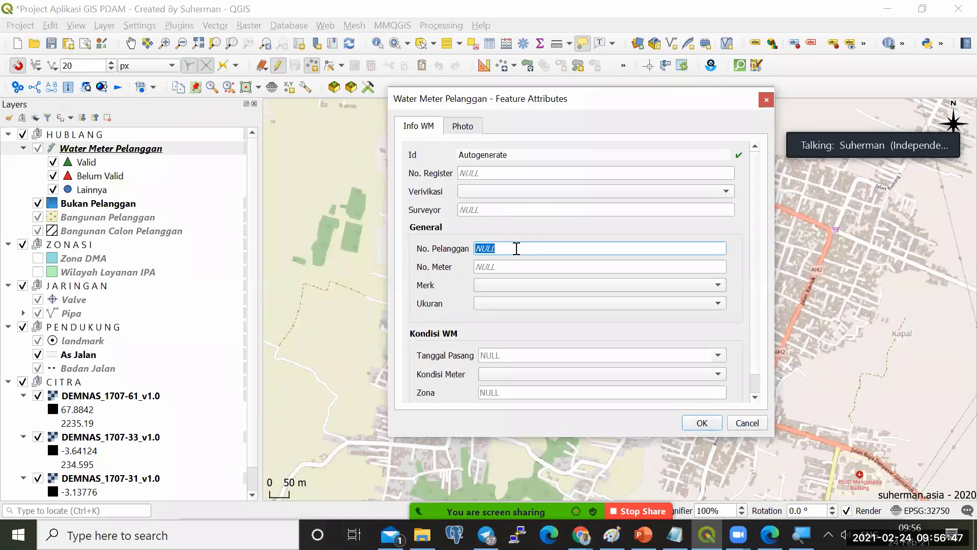
{"action": "type", "text": "123"}
{"action": "left_click", "coordinate": [525, 198]}
{"action": "left_click", "coordinate": [527, 203]}
{"action": "left_click", "coordinate": [701, 423]}
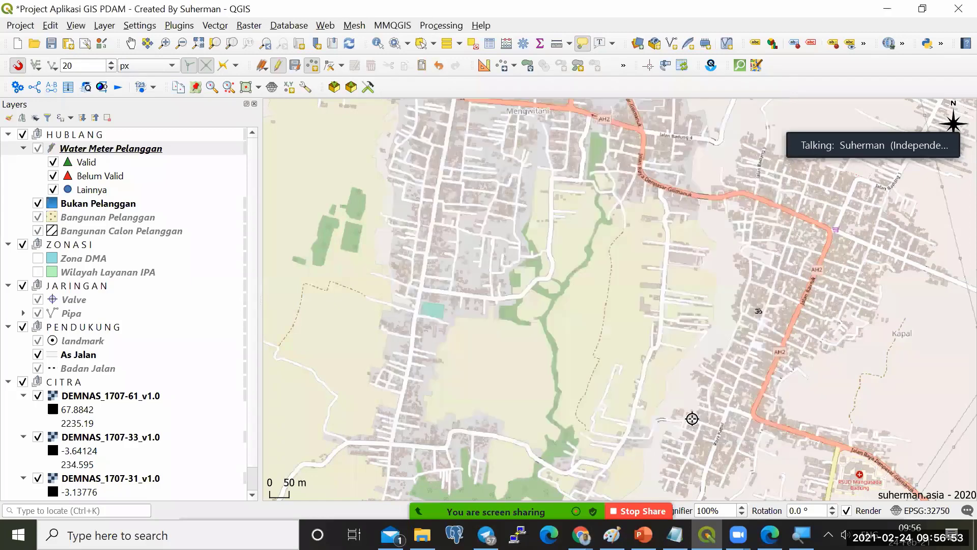
Center and zoom the map onto the new water-meter point.
{"action": "left_click", "coordinate": [40, 151]}
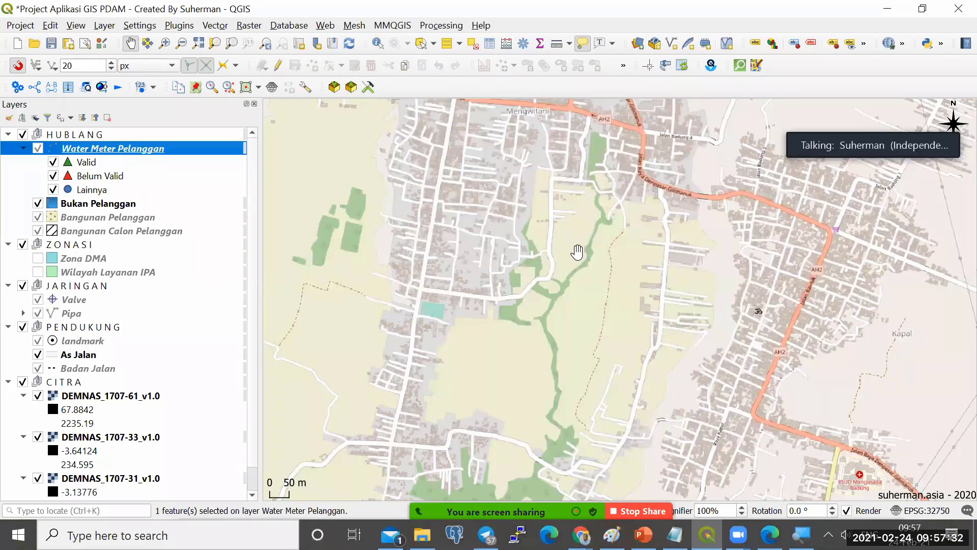
{"action": "scroll", "coordinate": [576, 251], "scroll_direction": "up", "scroll_amount": 4}
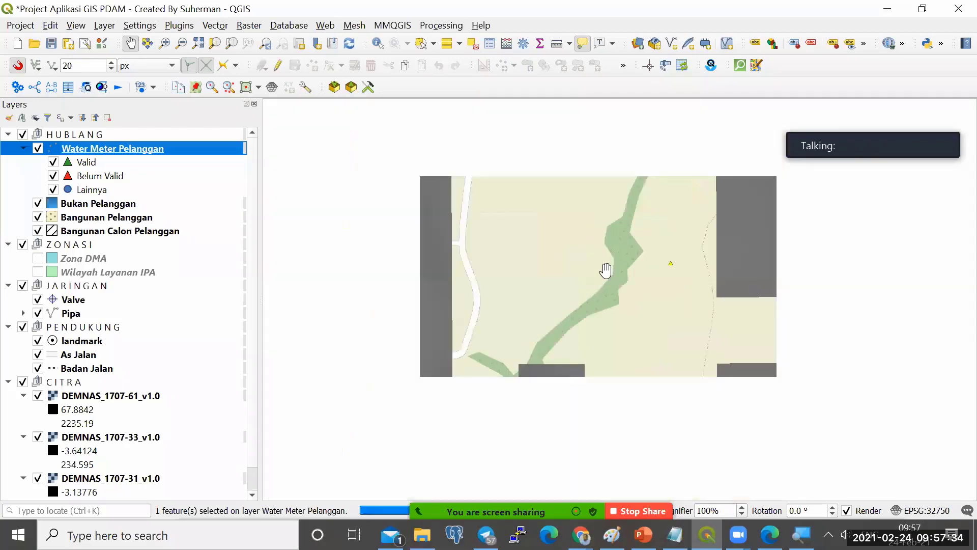
{"action": "scroll", "coordinate": [562, 239], "scroll_direction": "down", "scroll_amount": 1}
{"action": "left_click_drag", "start_coordinate": [563, 240], "coordinate": [465, 229]}
{"action": "scroll", "coordinate": [504, 183], "scroll_direction": "up", "scroll_amount": 2}
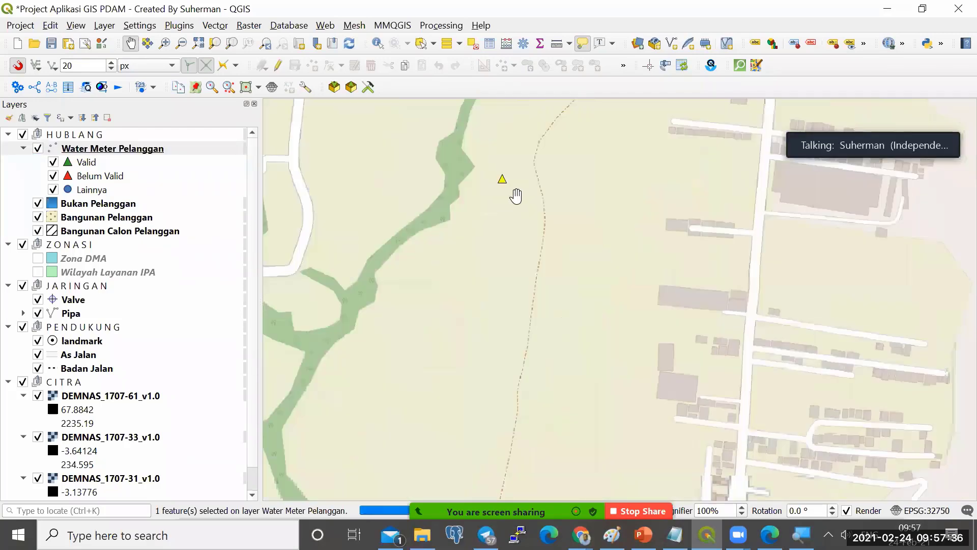
Turn editing on and add a meter point with its customer number, marked Valid.
{"action": "left_click", "coordinate": [279, 65]}
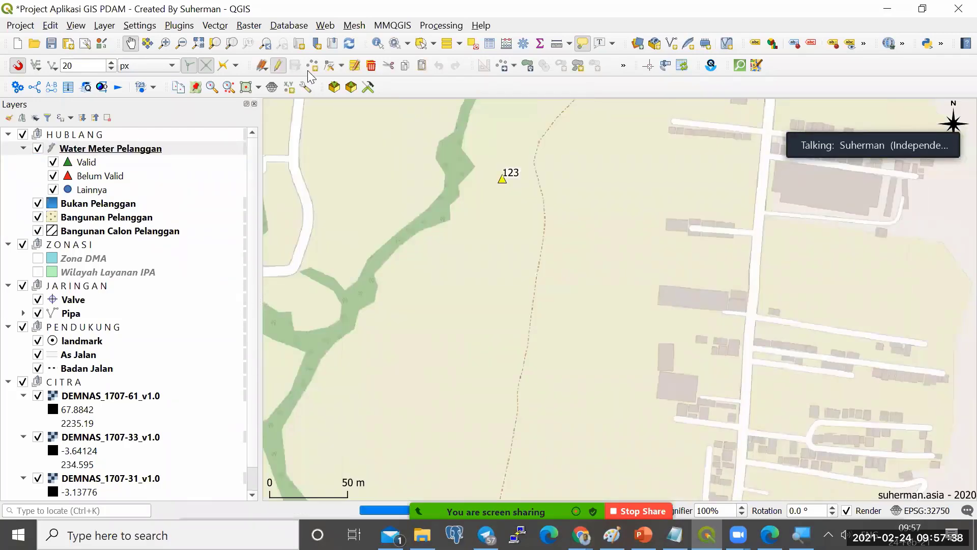
{"action": "left_click", "coordinate": [515, 259]}
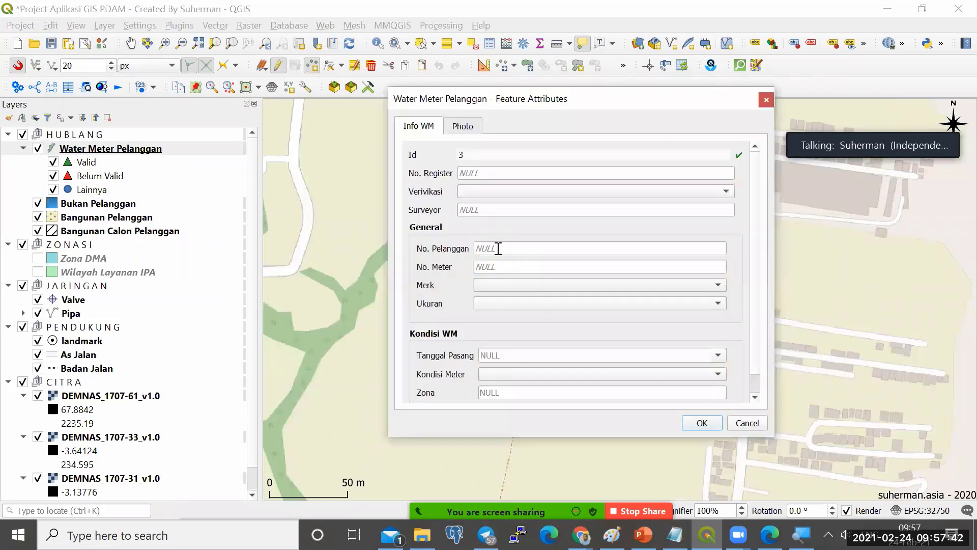
{"action": "left_click", "coordinate": [499, 248]}
{"action": "type", "text": "111"}
{"action": "left_click", "coordinate": [519, 195]}
{"action": "left_click", "coordinate": [519, 206]}
{"action": "left_click", "coordinate": [701, 423]}
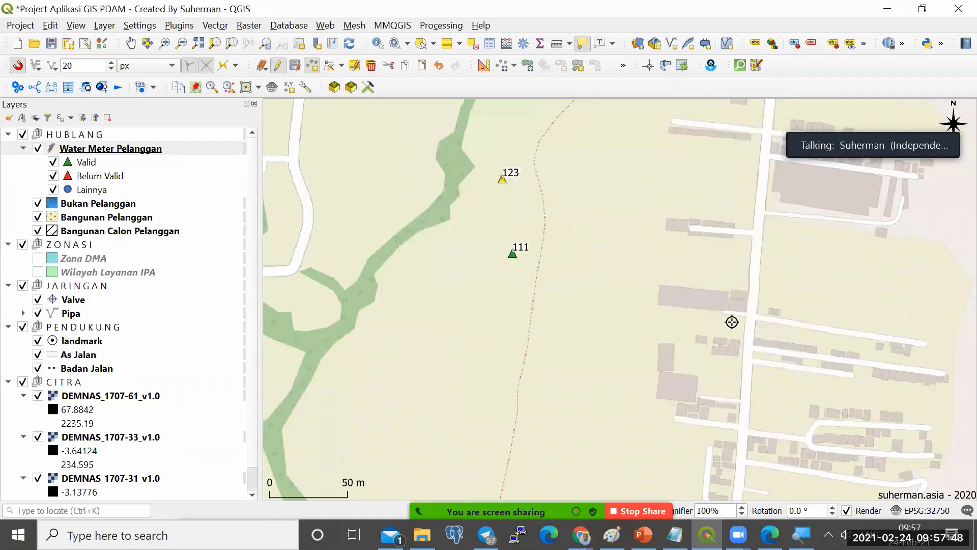
Add another meter point beside the road with its customer number, marked Valid.
{"action": "left_click", "coordinate": [731, 322]}
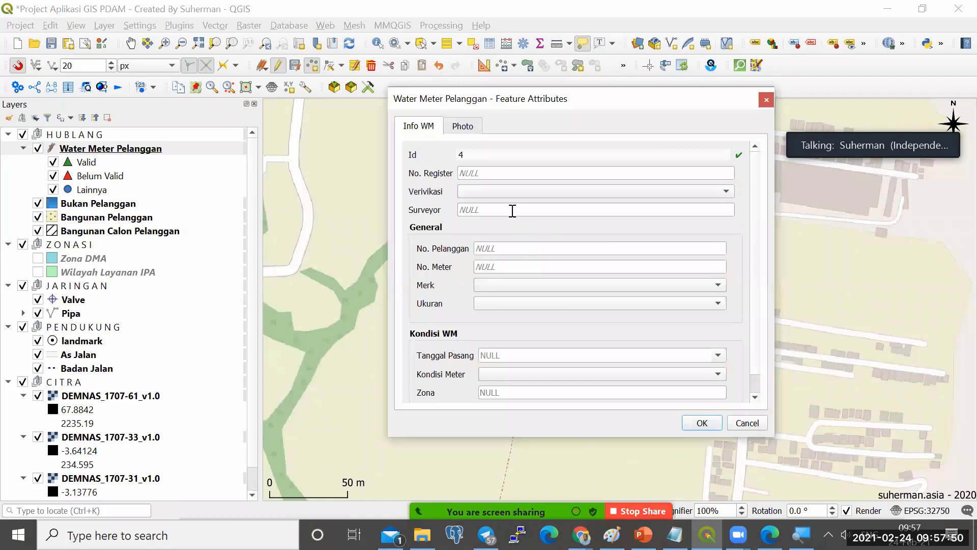
{"action": "left_click", "coordinate": [512, 211]}
{"action": "left_click", "coordinate": [522, 248]}
{"action": "type", "text": "222"}
{"action": "left_click", "coordinate": [530, 193]}
{"action": "left_click", "coordinate": [532, 209]}
{"action": "left_click", "coordinate": [698, 425]}
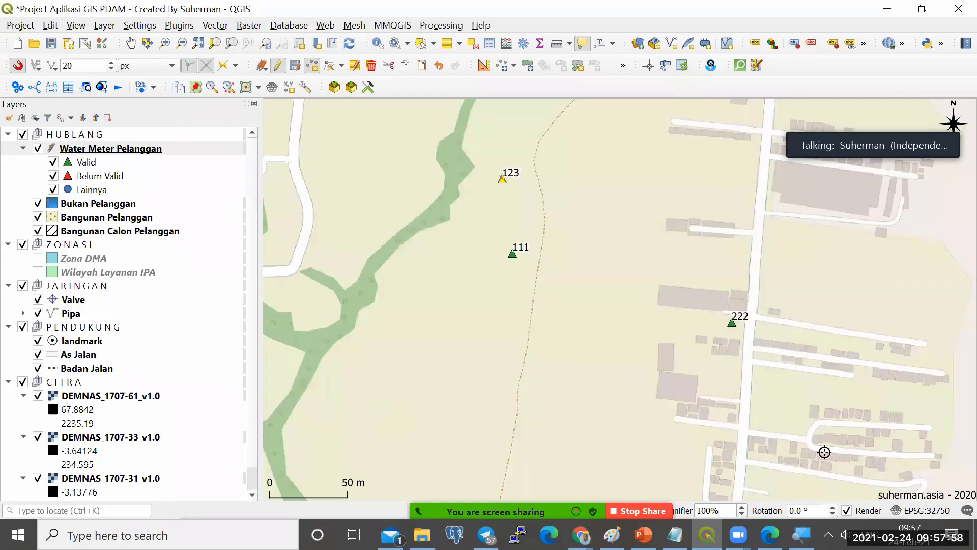
Pan east and add a point south-east of the last with its customer number, marked Valid.
{"action": "left_click_drag", "start_coordinate": [800, 331], "coordinate": [609, 316]}
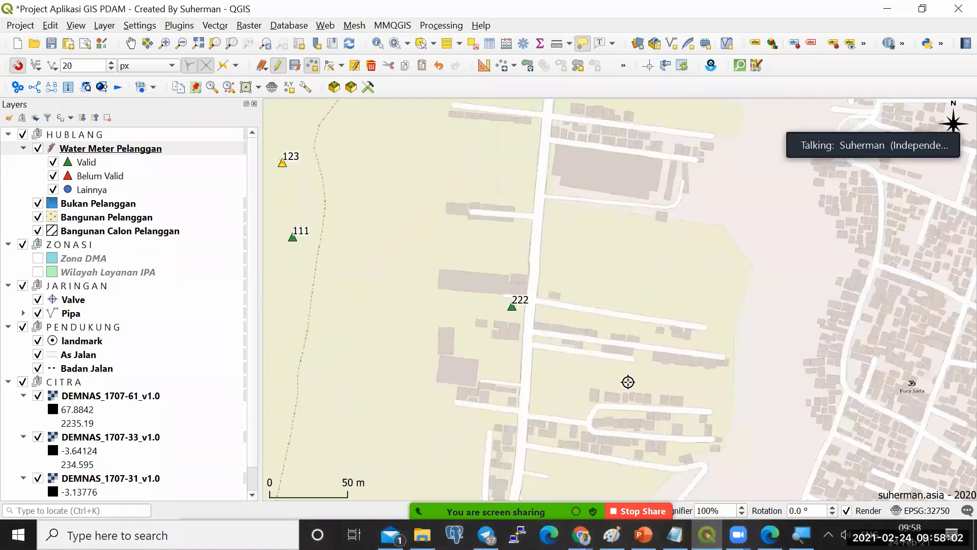
{"action": "left_click", "coordinate": [634, 415]}
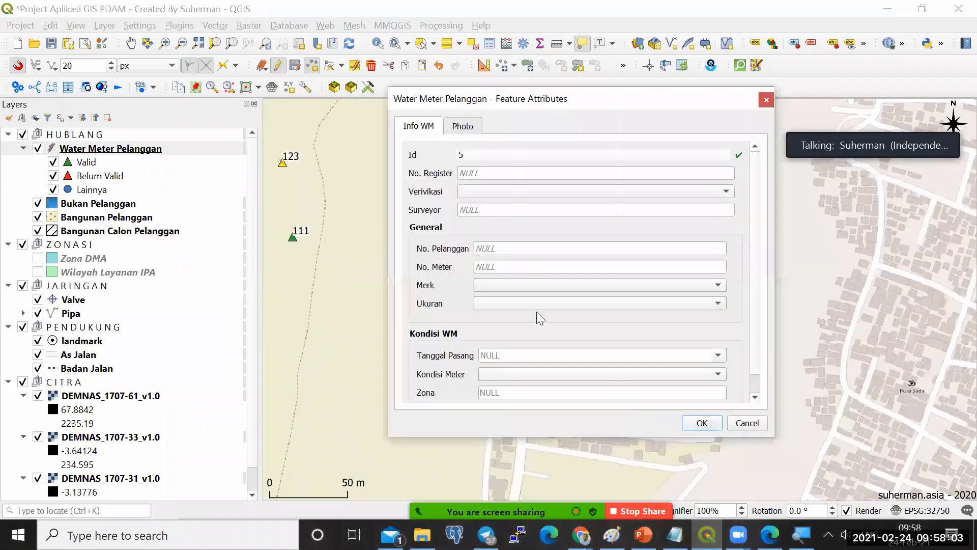
{"action": "left_click", "coordinate": [508, 248]}
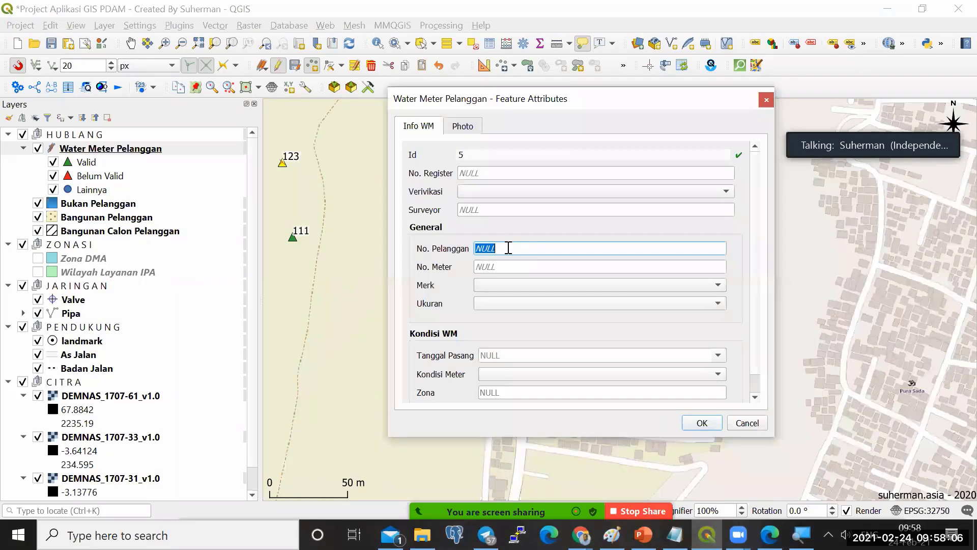
{"action": "type", "text": "5555"}
{"action": "left_click", "coordinate": [524, 196]}
{"action": "left_click", "coordinate": [527, 205]}
{"action": "left_click", "coordinate": [703, 425]}
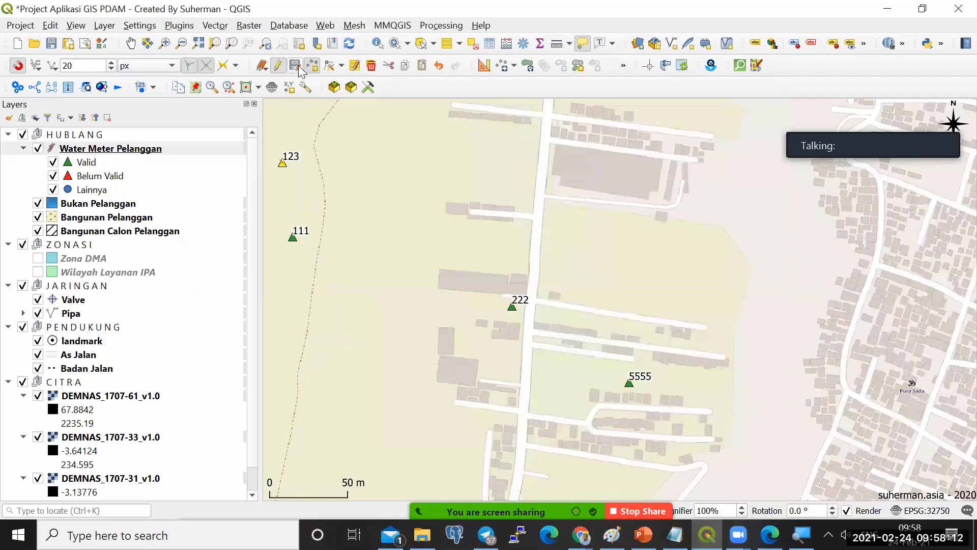
Stop editing the water meters, shift the map west, and briefly hide and reshow CITRA.
{"action": "left_click", "coordinate": [278, 65]}
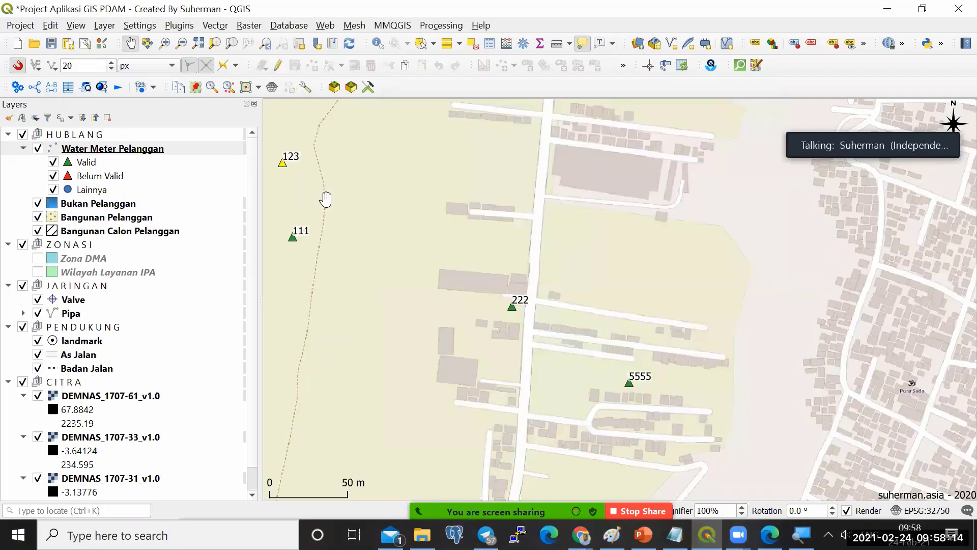
{"action": "left_click_drag", "start_coordinate": [541, 229], "coordinate": [629, 227]}
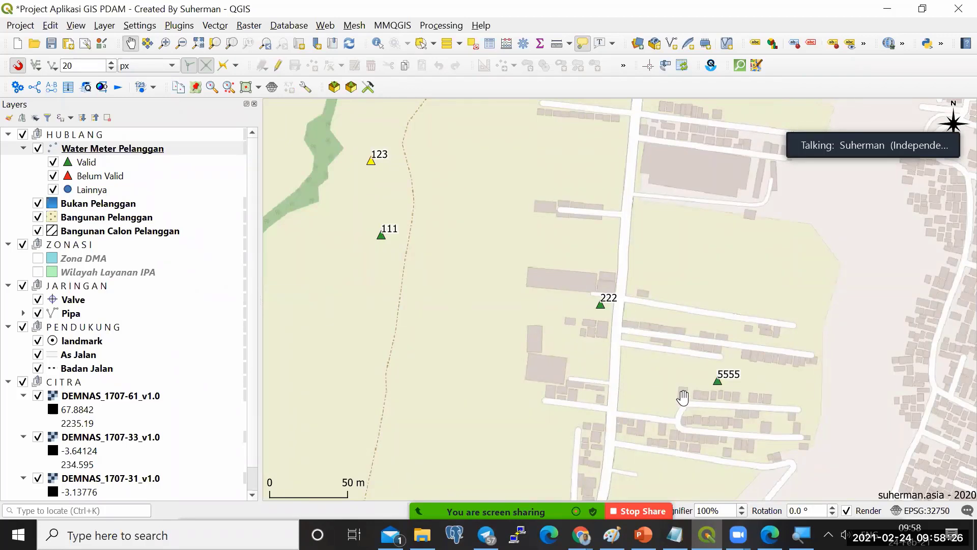
{"action": "left_click", "coordinate": [20, 385]}
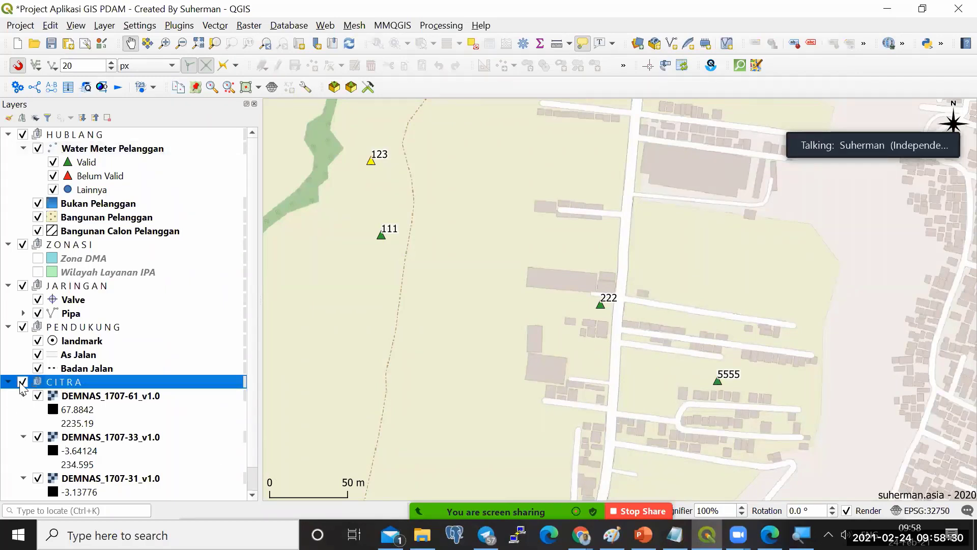
{"action": "left_click", "coordinate": [22, 382]}
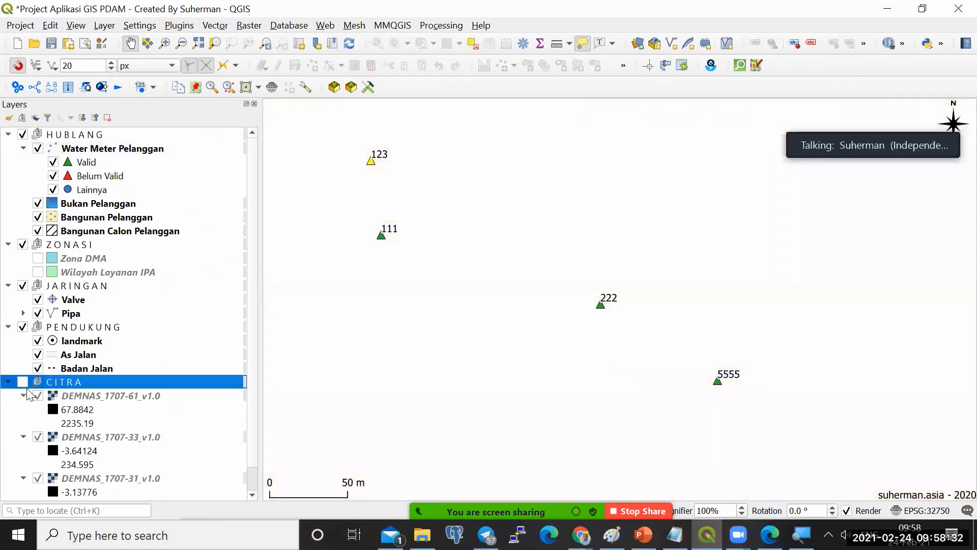
{"action": "scroll", "coordinate": [28, 402], "scroll_direction": "down", "scroll_amount": 1}
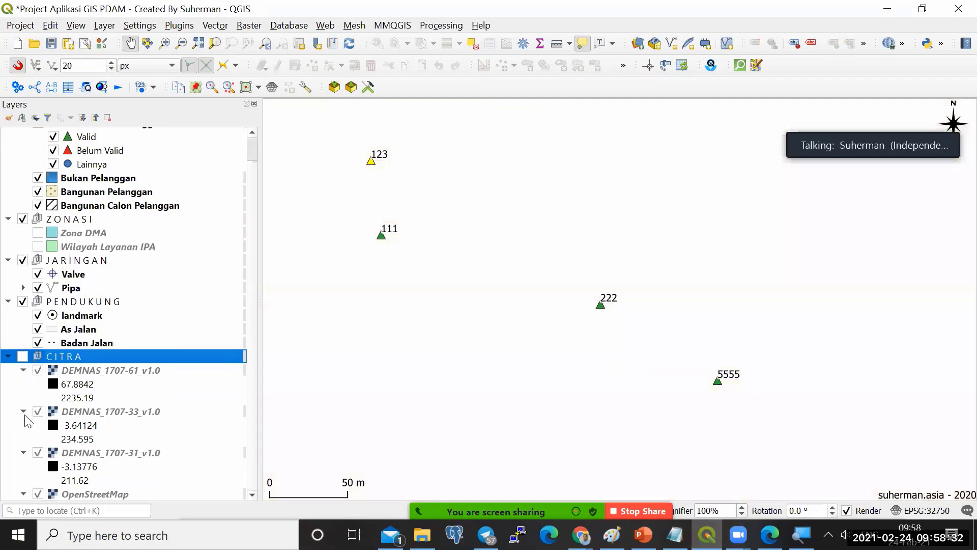
{"action": "left_click", "coordinate": [23, 358]}
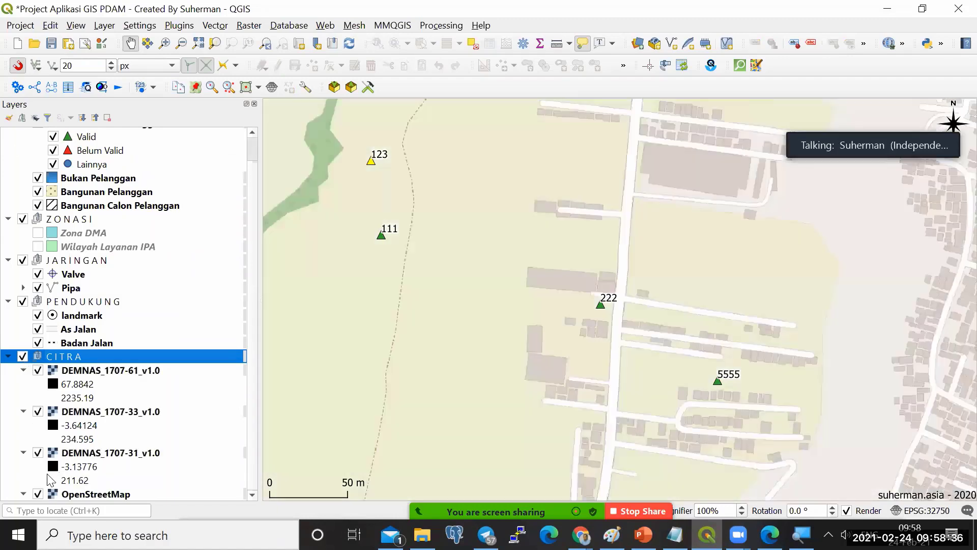
Hide DEMNAS 1707-61 and 1707-31, keep 1707-33 visible and selected, with OpenStreetMap on.
{"action": "left_click", "coordinate": [38, 495]}
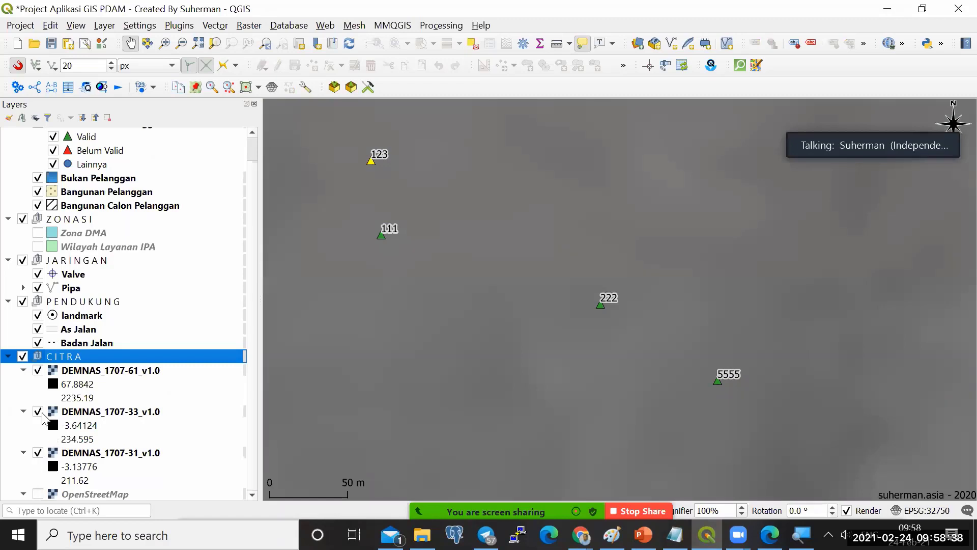
{"action": "left_click", "coordinate": [37, 372]}
{"action": "left_click", "coordinate": [38, 412]}
{"action": "left_click", "coordinate": [38, 453]}
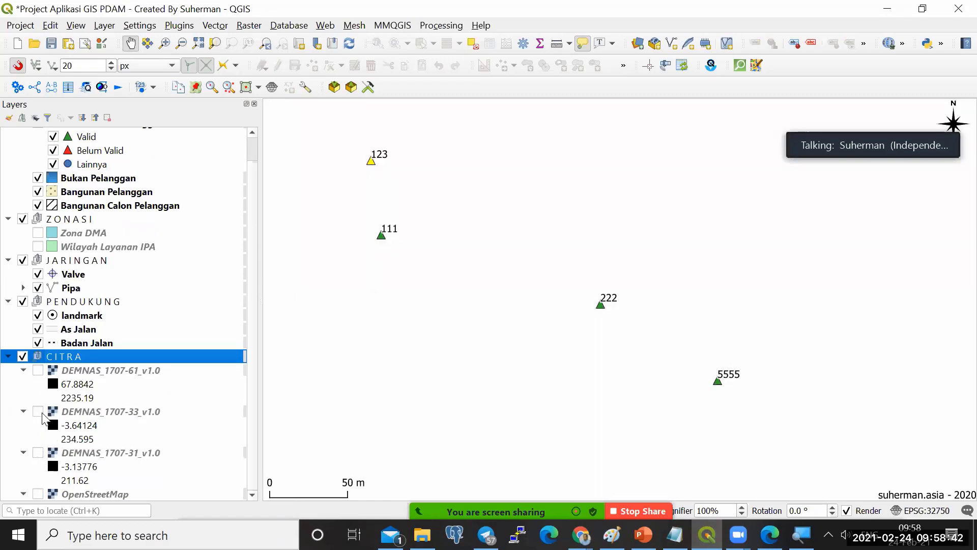
{"action": "left_click", "coordinate": [38, 413]}
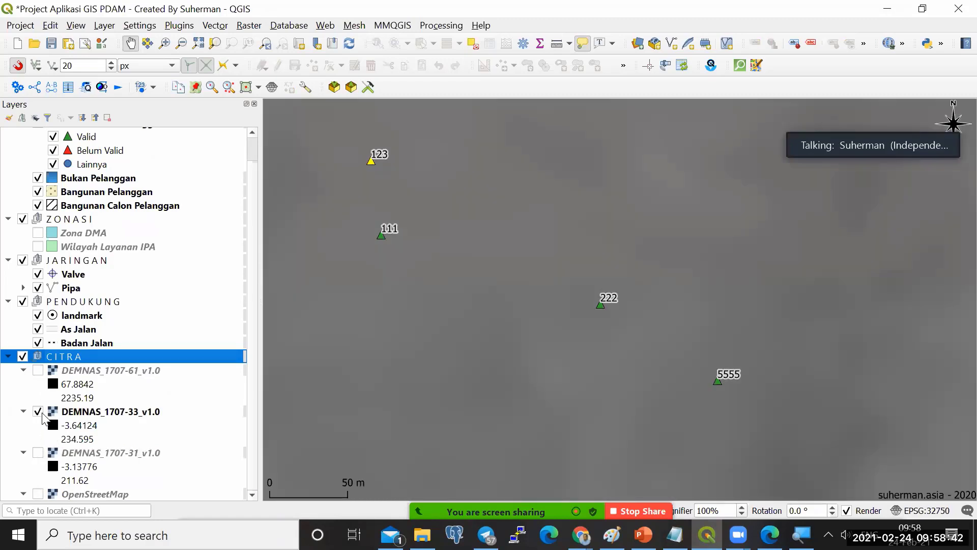
{"action": "left_click", "coordinate": [120, 415]}
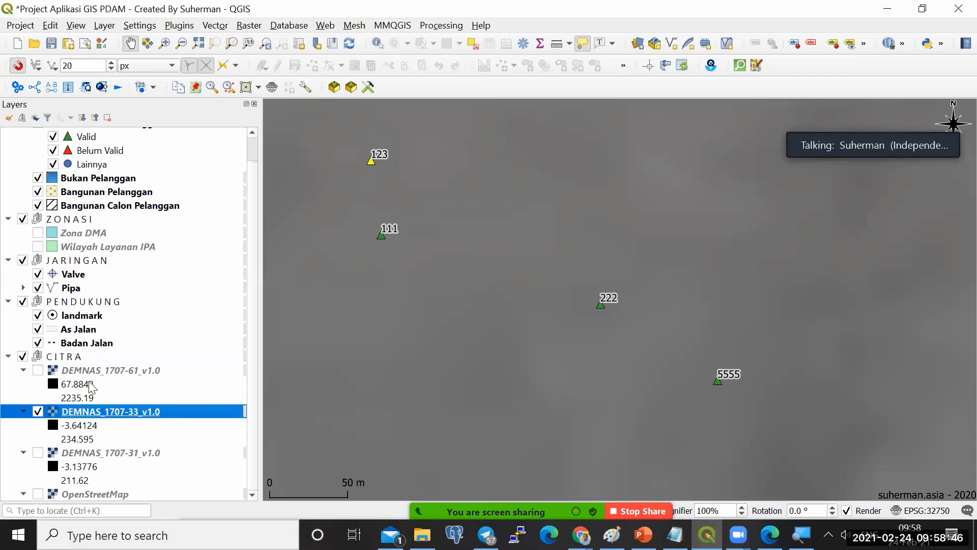
{"action": "left_click", "coordinate": [38, 494]}
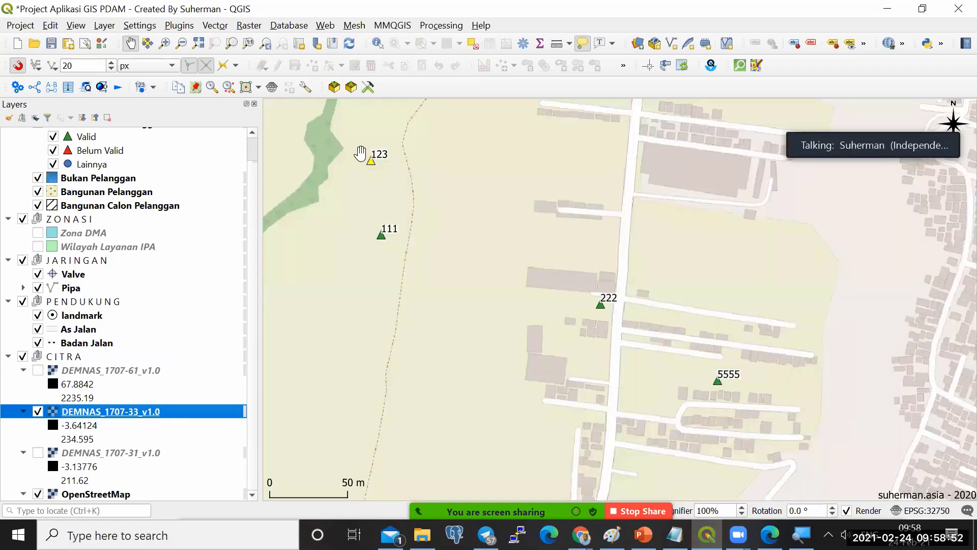
Browse the menus to the Plugins > Analyses list showing Point Sampling Tool.
{"action": "left_click", "coordinate": [104, 26]}
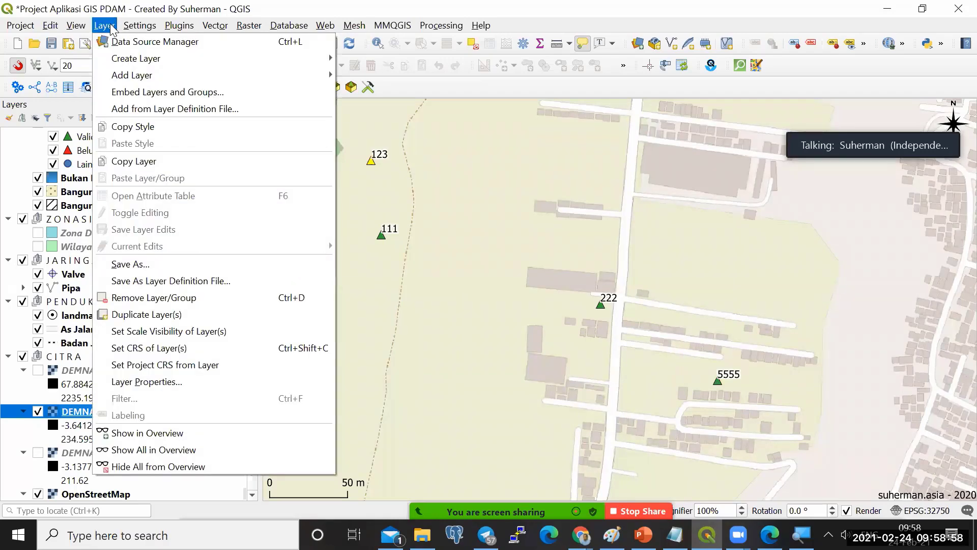
{"action": "mouse_move", "coordinate": [179, 25]}
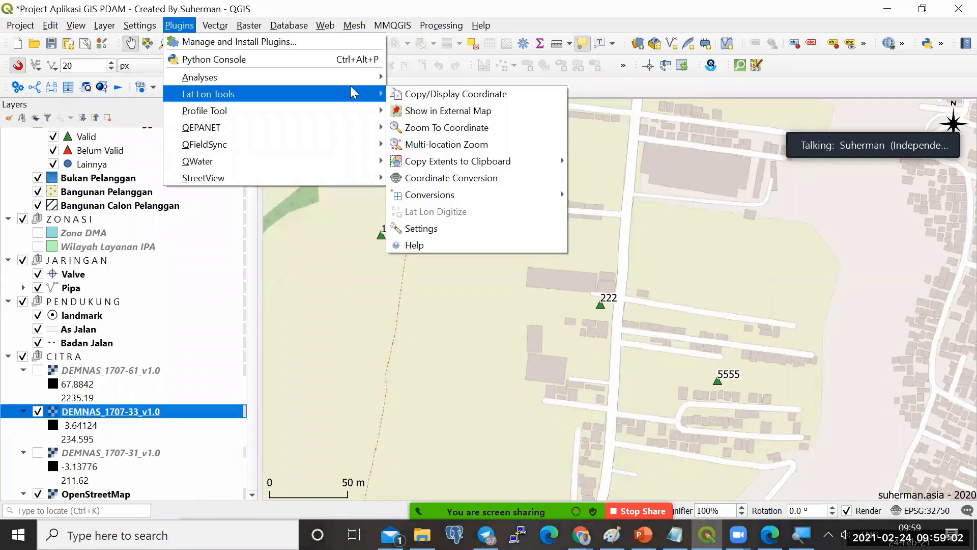
{"action": "mouse_move", "coordinate": [357, 78]}
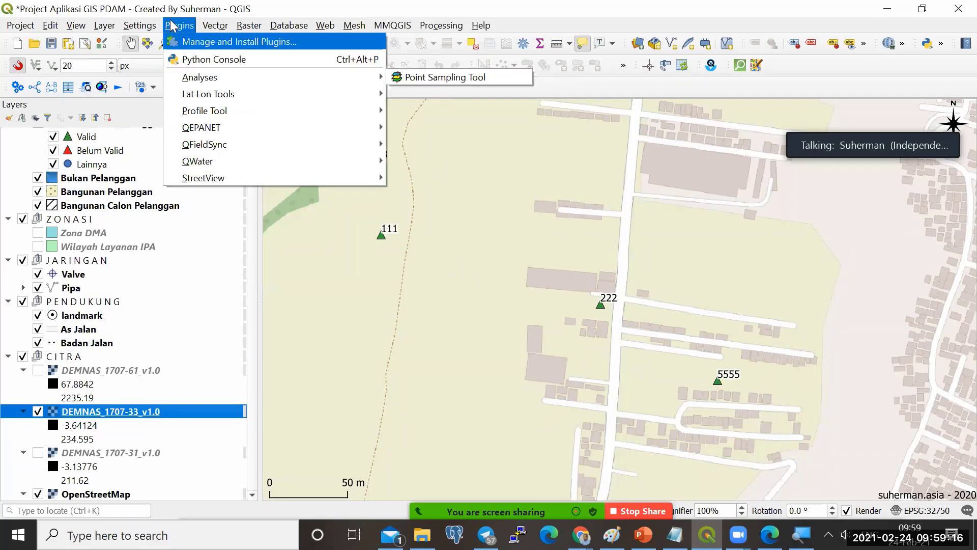
Search the plugin manager for 'sampling t' and view the Point sampling tool details.
{"action": "left_click", "coordinate": [192, 49]}
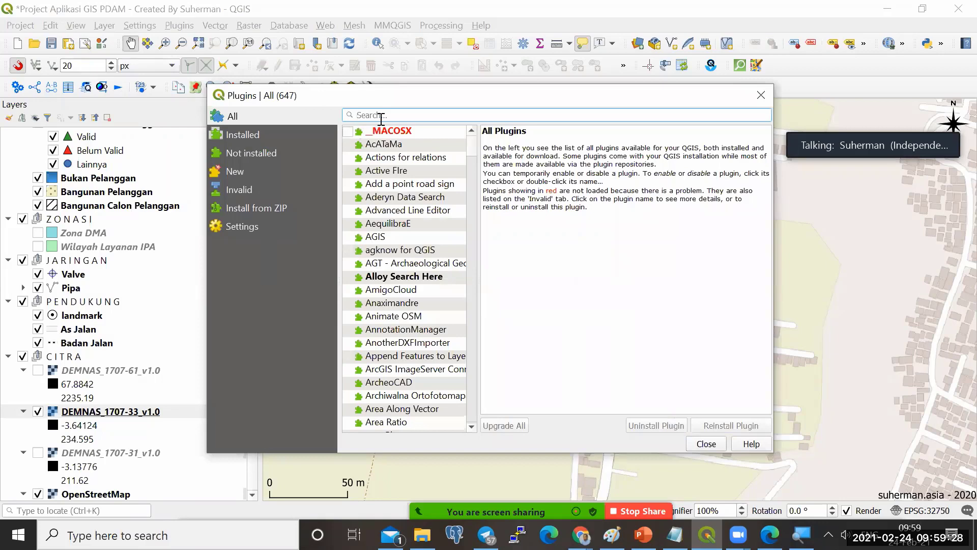
{"action": "type", "text": "sampling"}
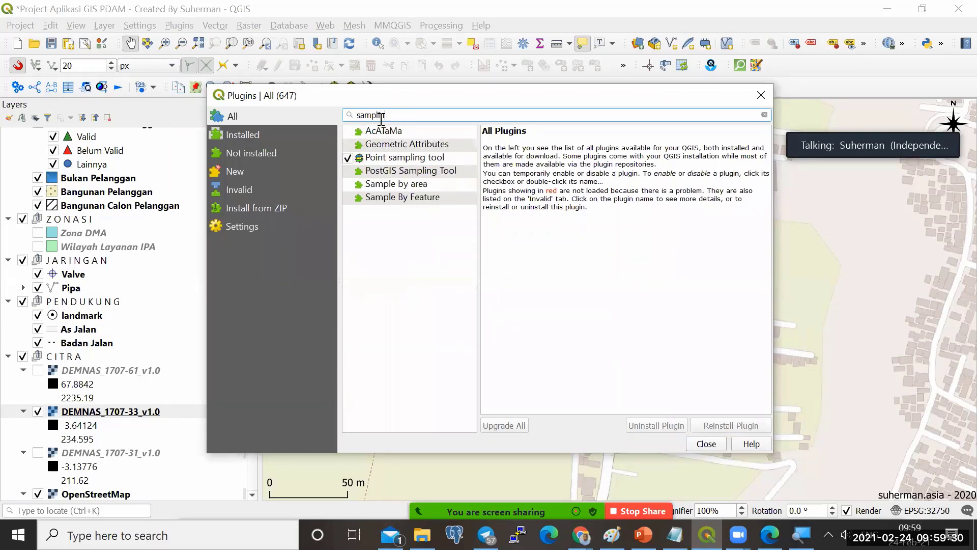
{"action": "type", "text": " t"}
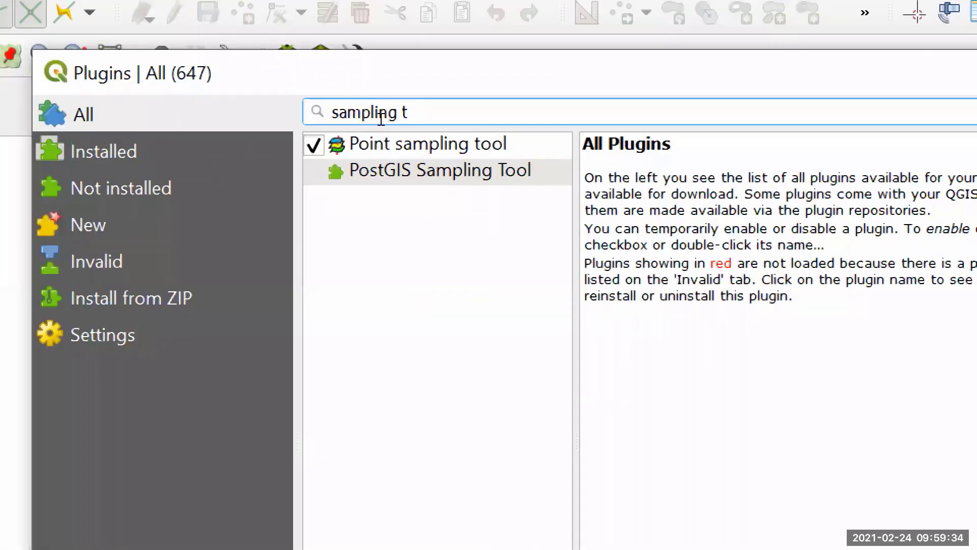
{"action": "left_click", "coordinate": [416, 131]}
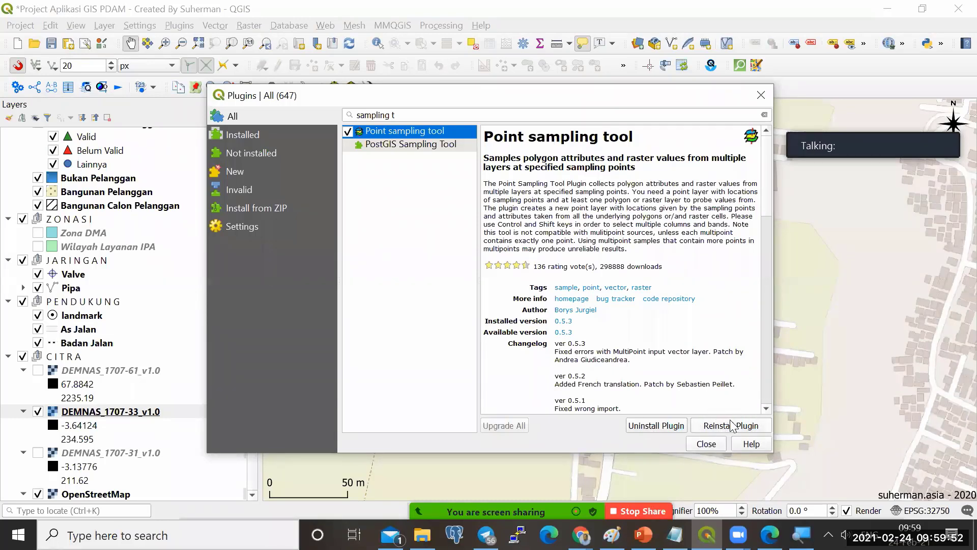
{"action": "left_click", "coordinate": [713, 445]}
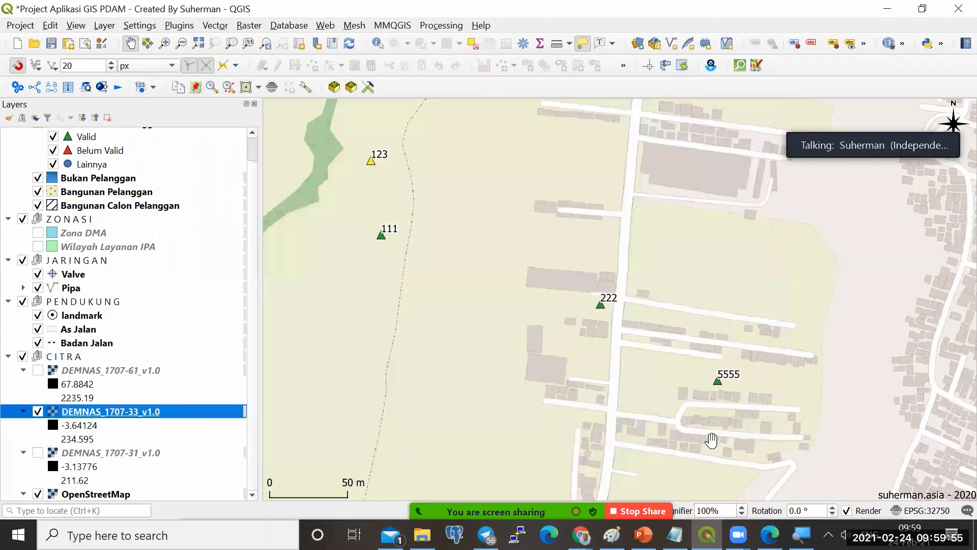
Reopen the plugin manager and confirm Point sampling tool 0.5.3 is installed.
{"action": "left_click", "coordinate": [180, 28]}
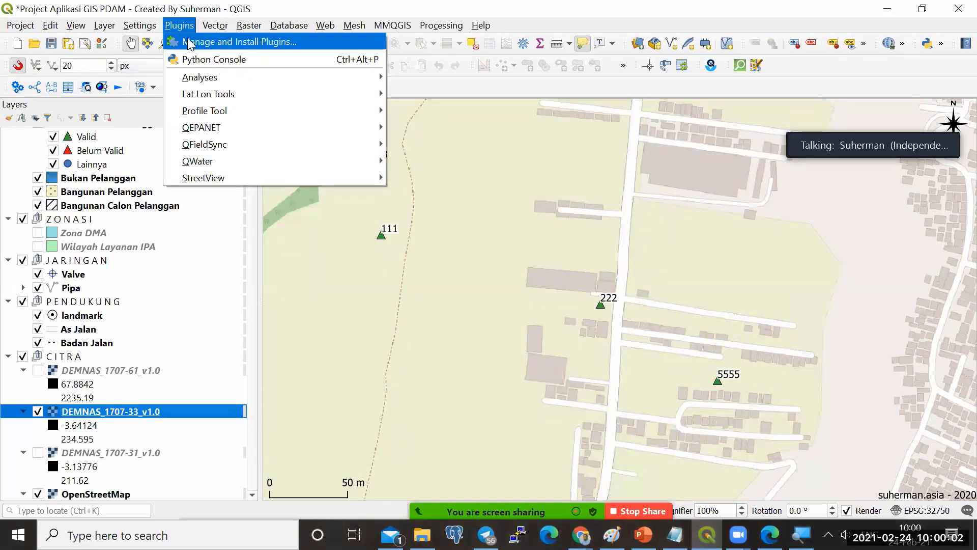
{"action": "left_click", "coordinate": [189, 44]}
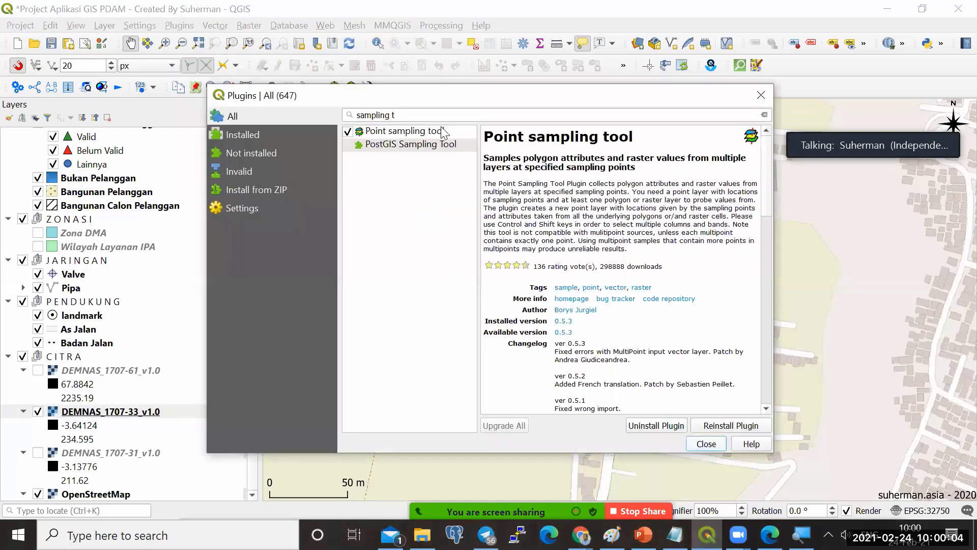
{"action": "left_click", "coordinate": [408, 120]}
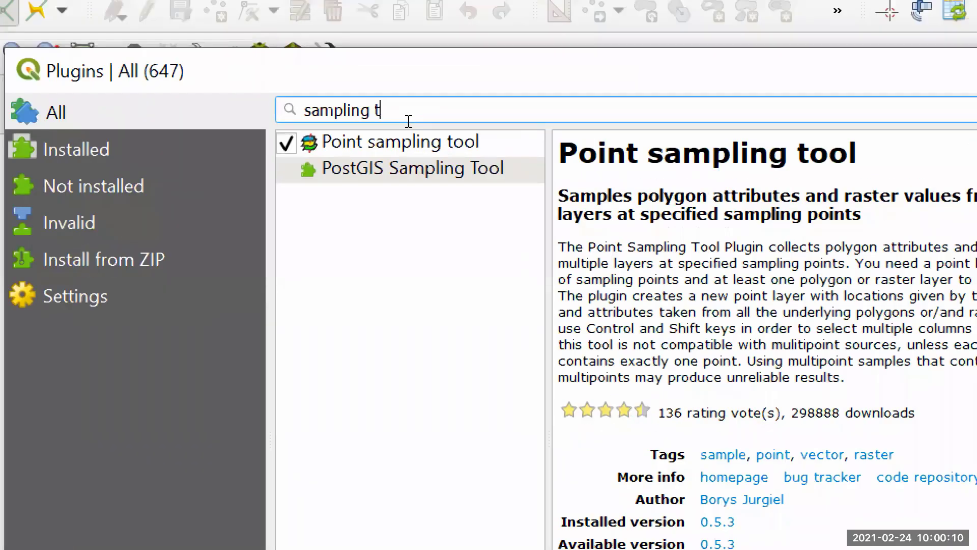
{"action": "left_click", "coordinate": [411, 136]}
{"action": "key", "text": "Down"}
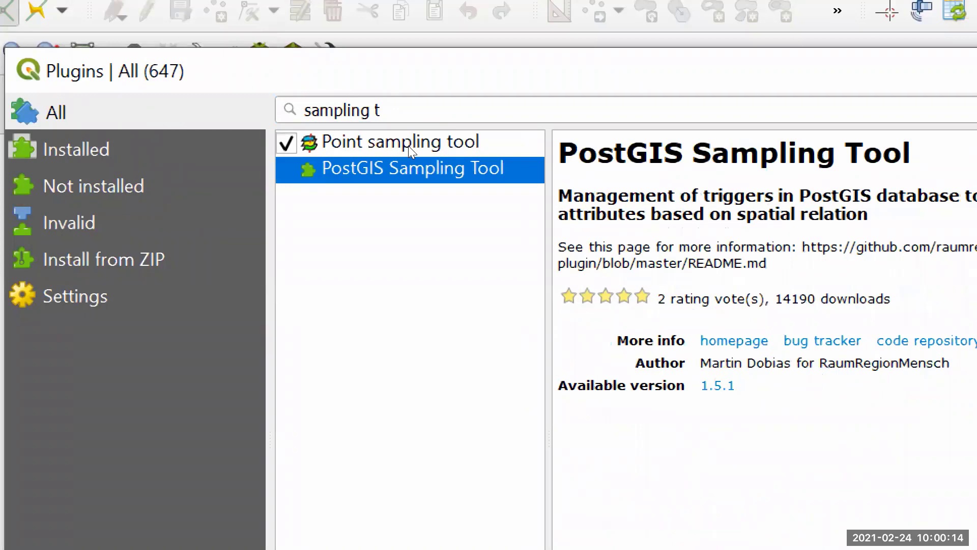
{"action": "left_click", "coordinate": [408, 135]}
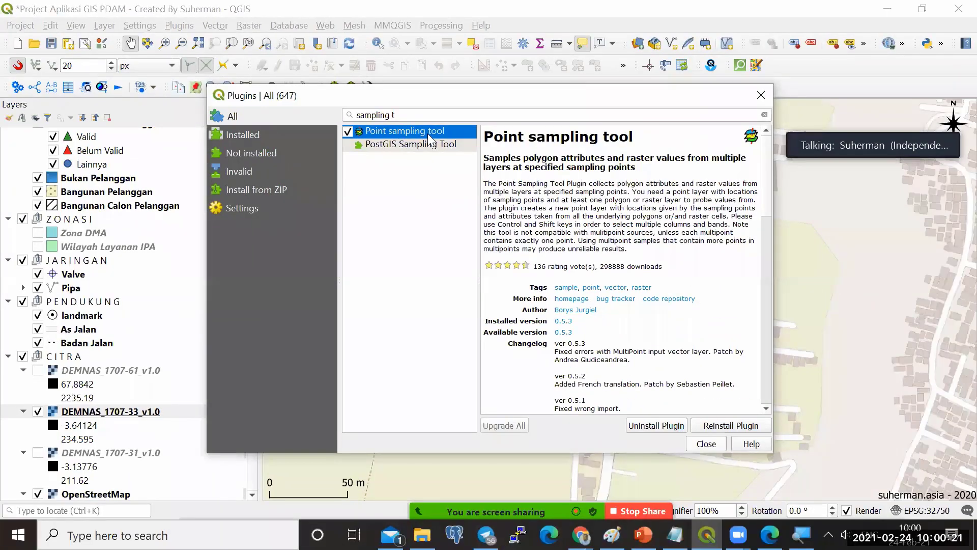
Launch Point Sampling Tool from Plugins > Analyses with Water Meter Pelanggan as the points layer.
{"action": "left_click", "coordinate": [762, 95]}
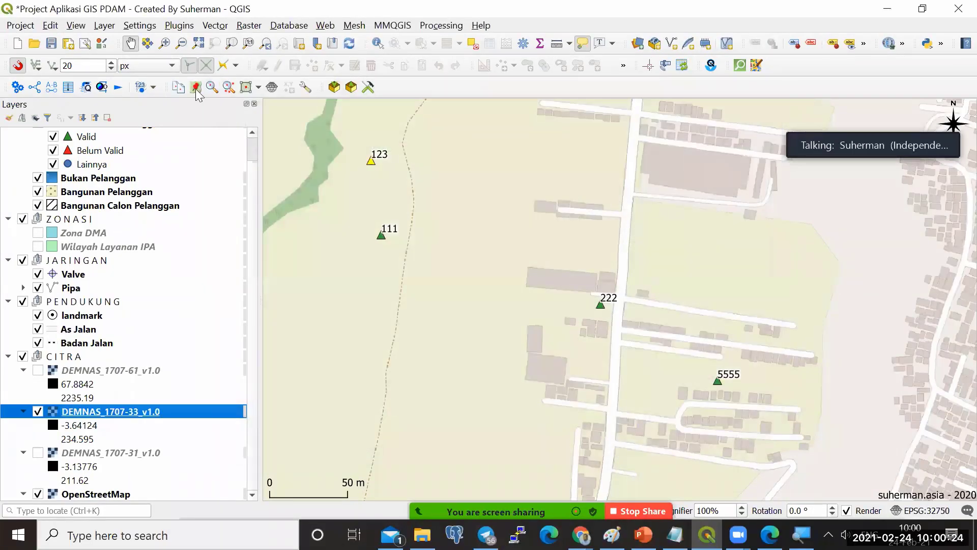
{"action": "left_click", "coordinate": [181, 28]}
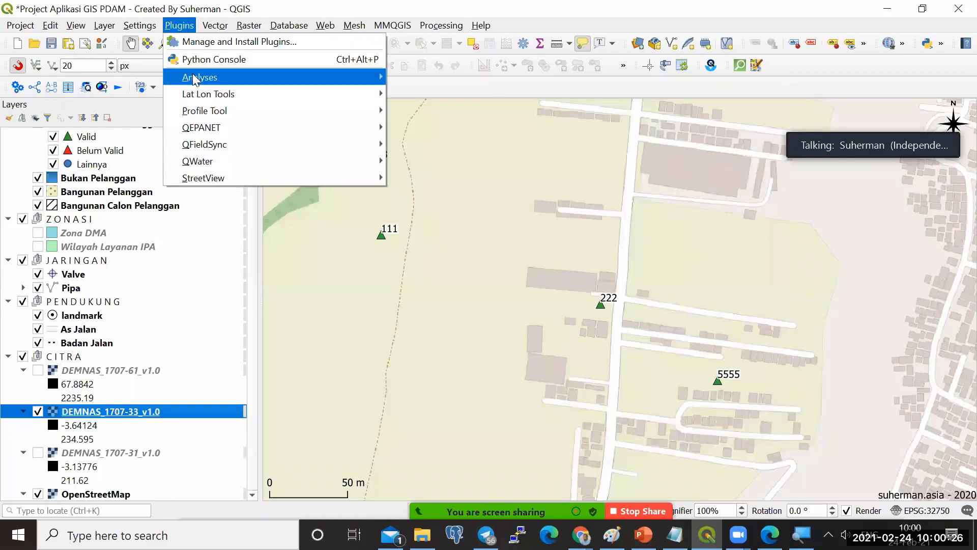
{"action": "mouse_move", "coordinate": [197, 77]}
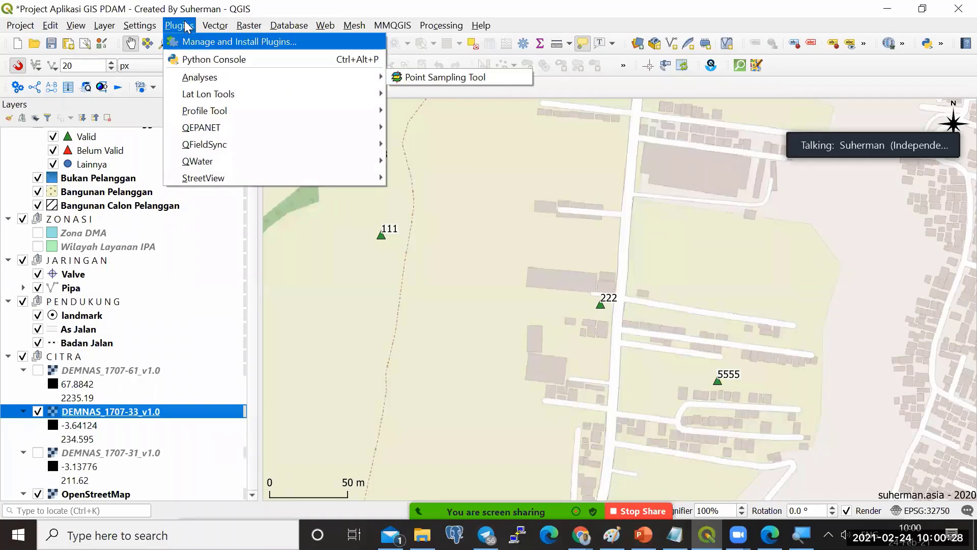
{"action": "left_click", "coordinate": [437, 81]}
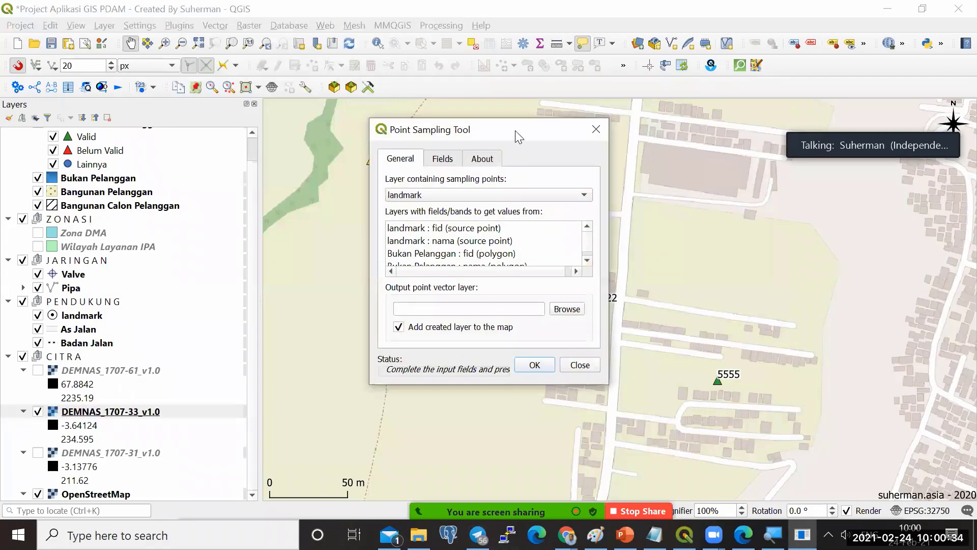
{"action": "left_click_drag", "start_coordinate": [515, 130], "coordinate": [617, 82]}
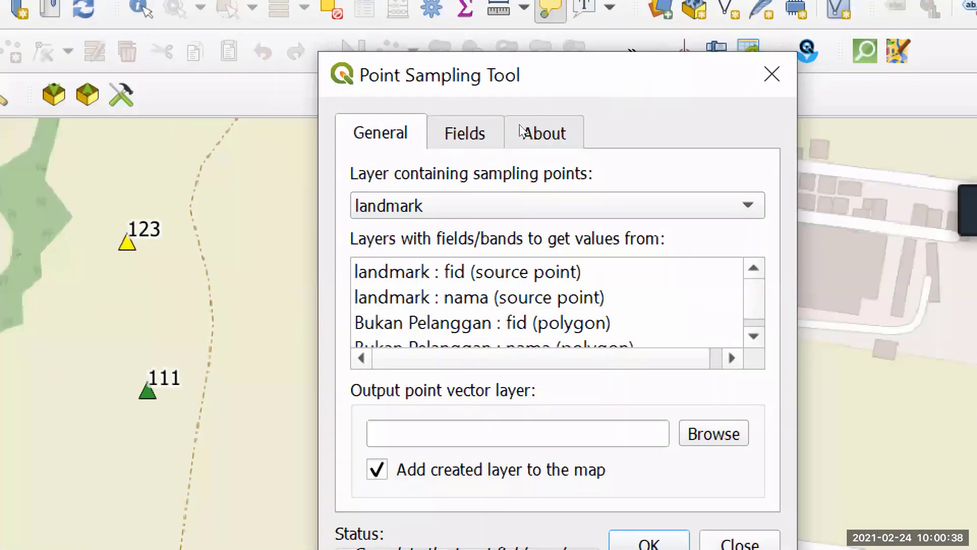
{"action": "key", "text": "alt+Down"}
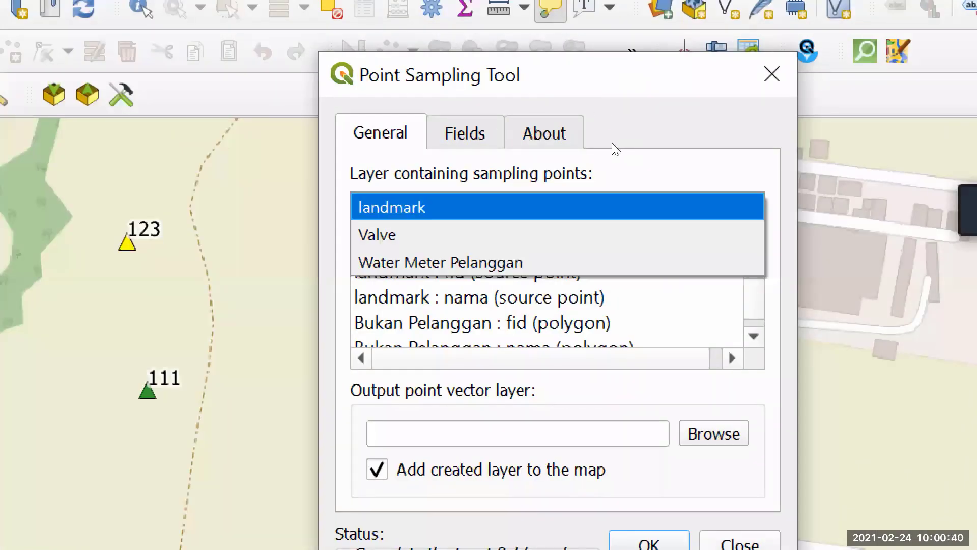
{"action": "key", "text": "Down"}
{"action": "key", "text": "Down"}
{"action": "key", "text": "Return"}
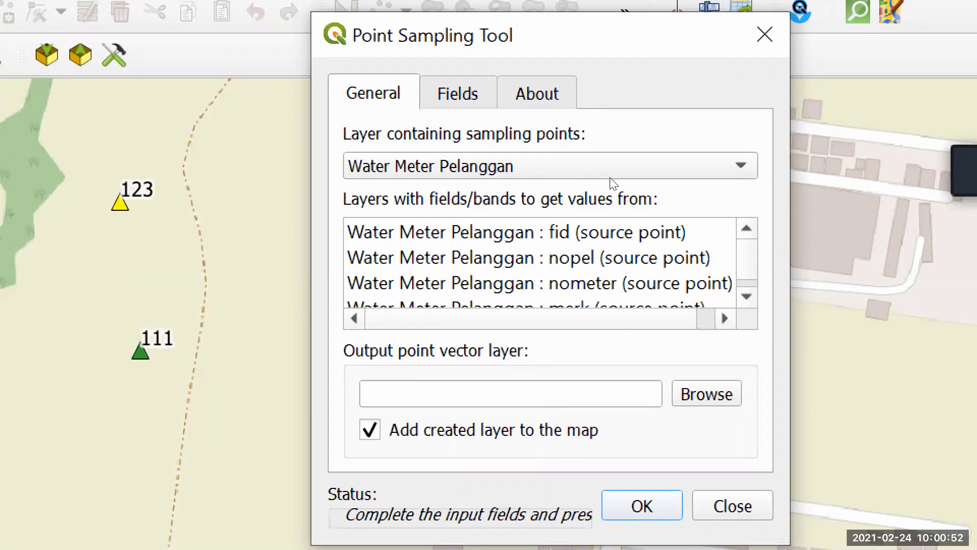
Select fid, nopel and DEMNAS_1707-33_v1.0 : Band 1 as the values to sample.
{"action": "key", "text": "Tab"}
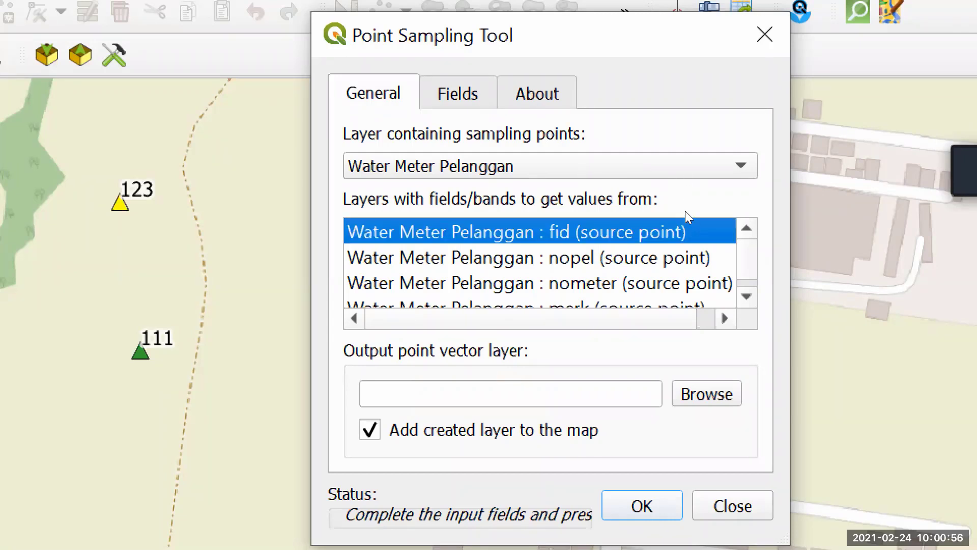
{"action": "key", "text": "shift+Down"}
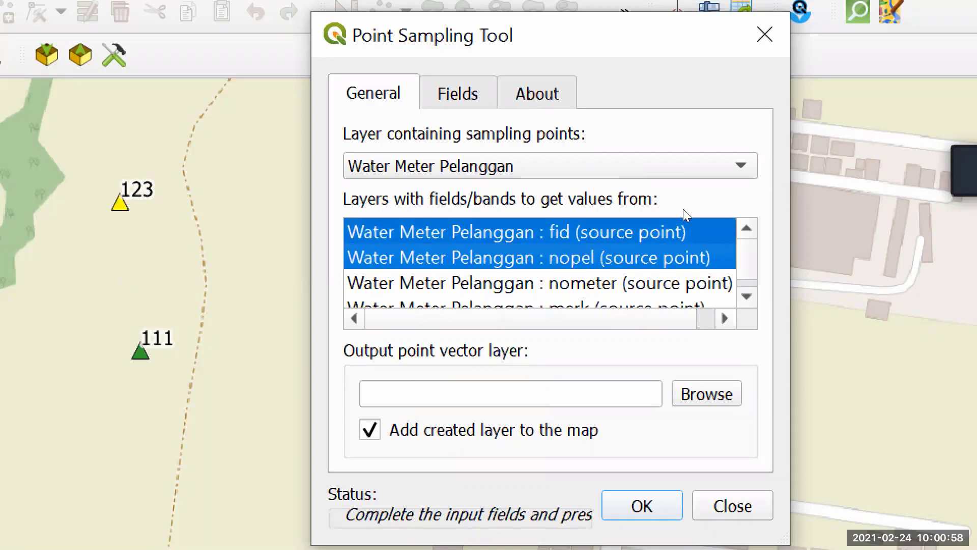
{"action": "scroll", "coordinate": [684, 209], "scroll_direction": "down", "scroll_amount": 3}
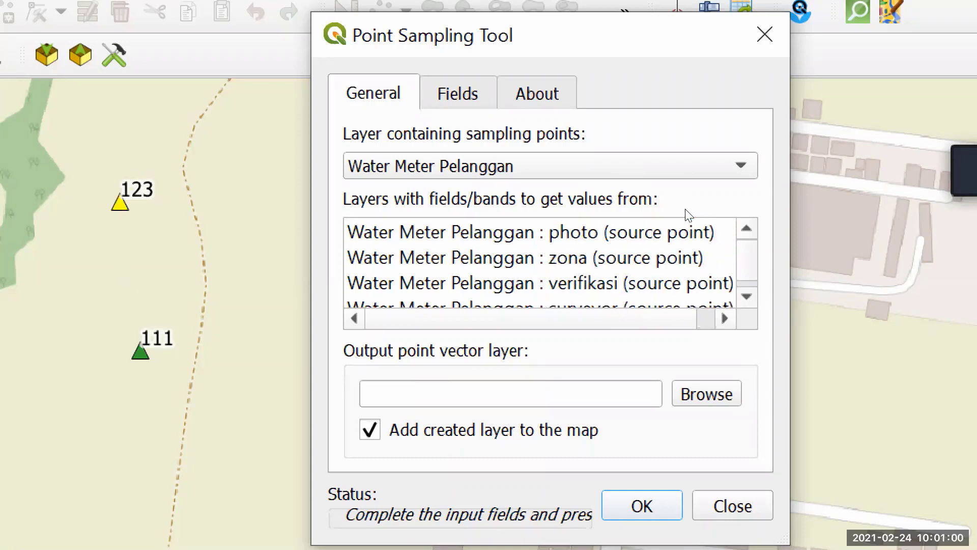
{"action": "scroll", "coordinate": [688, 215], "scroll_direction": "down", "scroll_amount": 3}
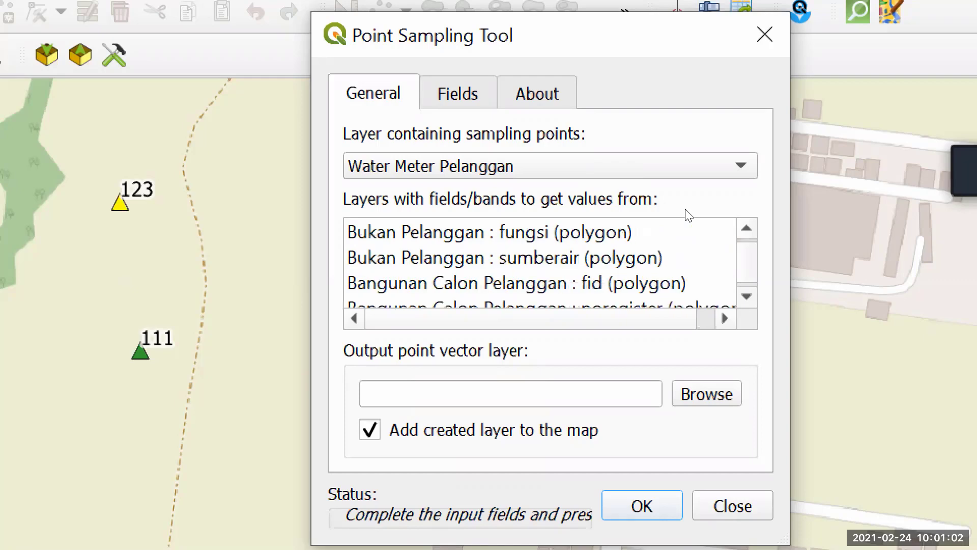
{"action": "scroll", "coordinate": [688, 214], "scroll_direction": "down", "scroll_amount": 3}
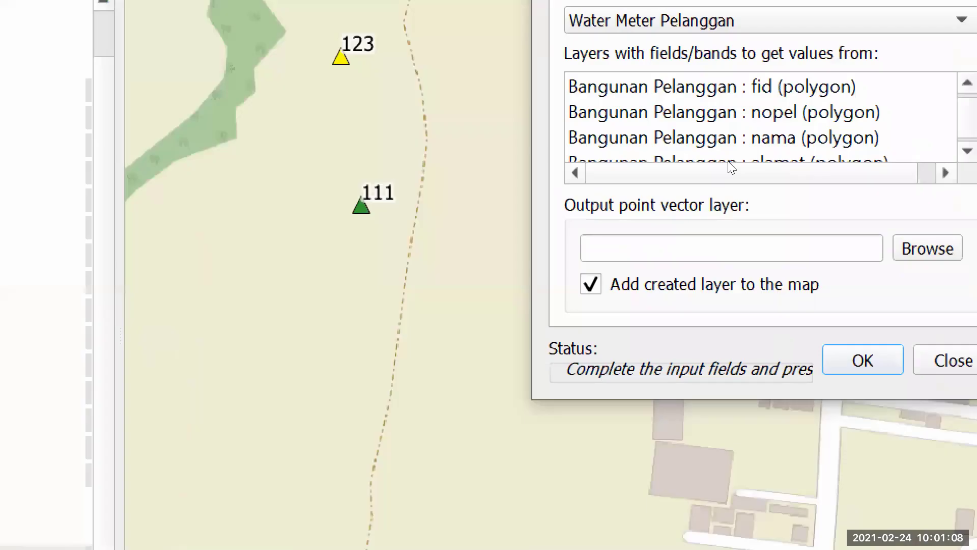
{"action": "scroll", "coordinate": [690, 217], "scroll_direction": "down", "scroll_amount": 5}
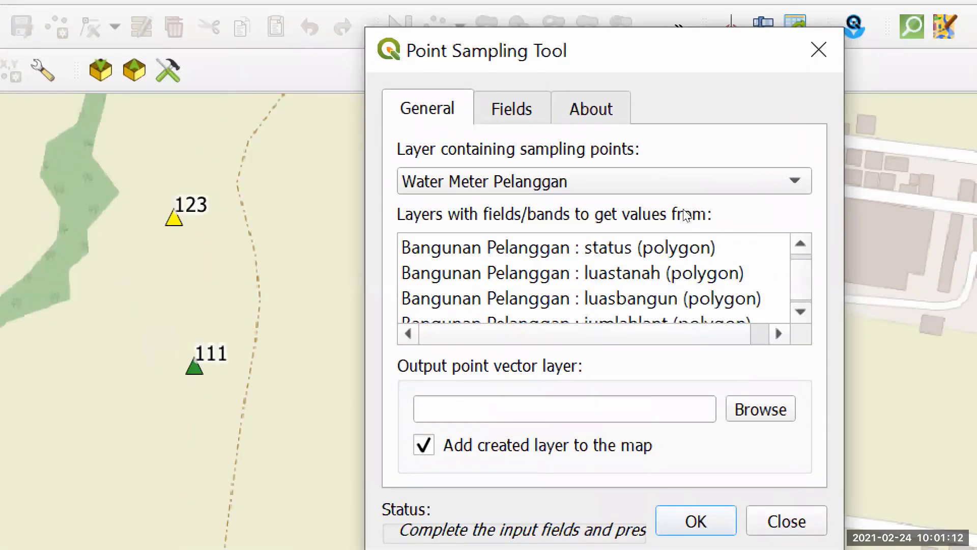
{"action": "scroll", "coordinate": [688, 214], "scroll_direction": "down", "scroll_amount": 6}
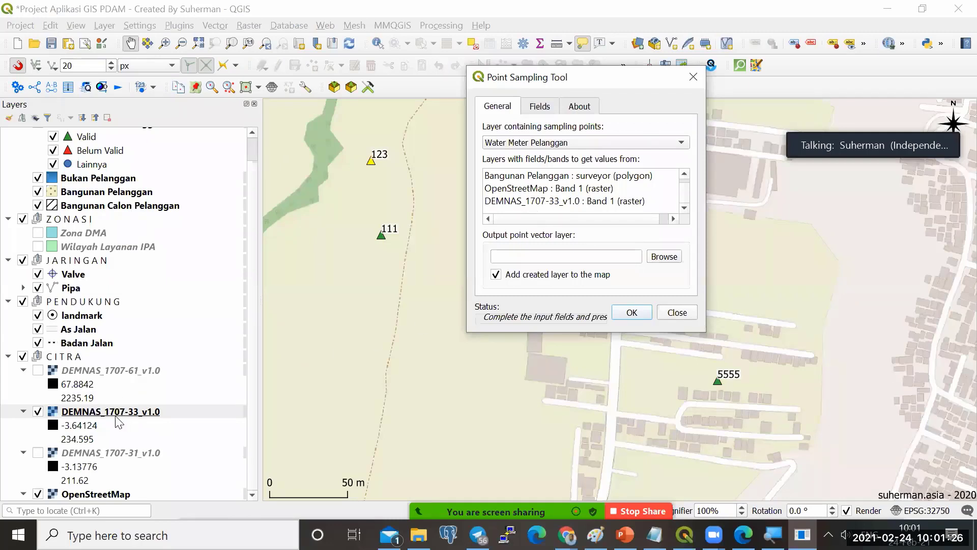
{"action": "left_click", "coordinate": [551, 202]}
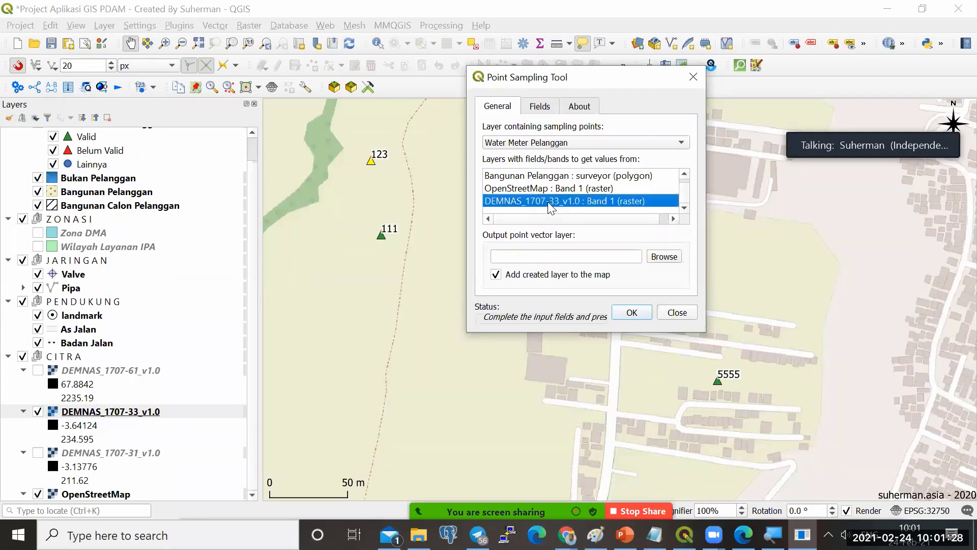
Review the output field names on the Fields tab, then return to General.
{"action": "left_click", "coordinate": [533, 109]}
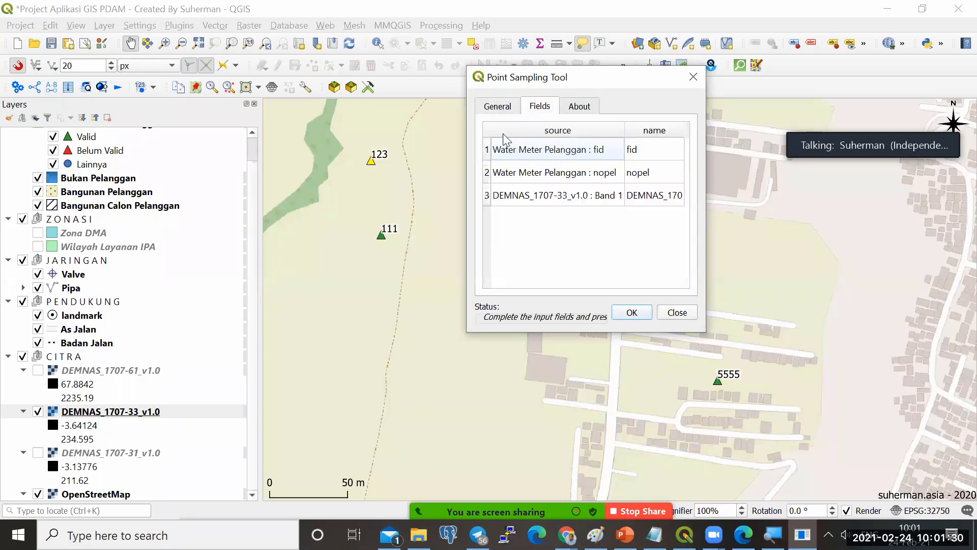
{"action": "left_click", "coordinate": [506, 108]}
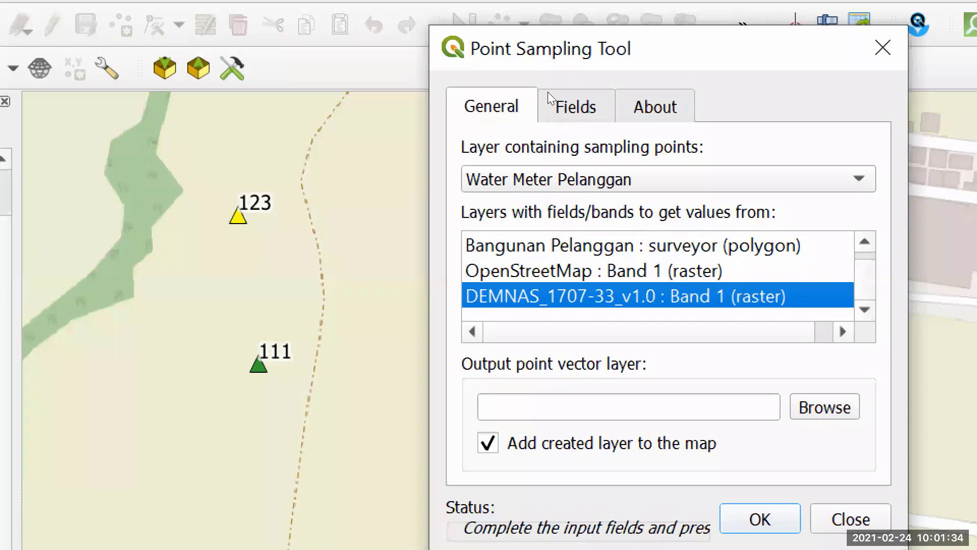
{"action": "left_click", "coordinate": [547, 107]}
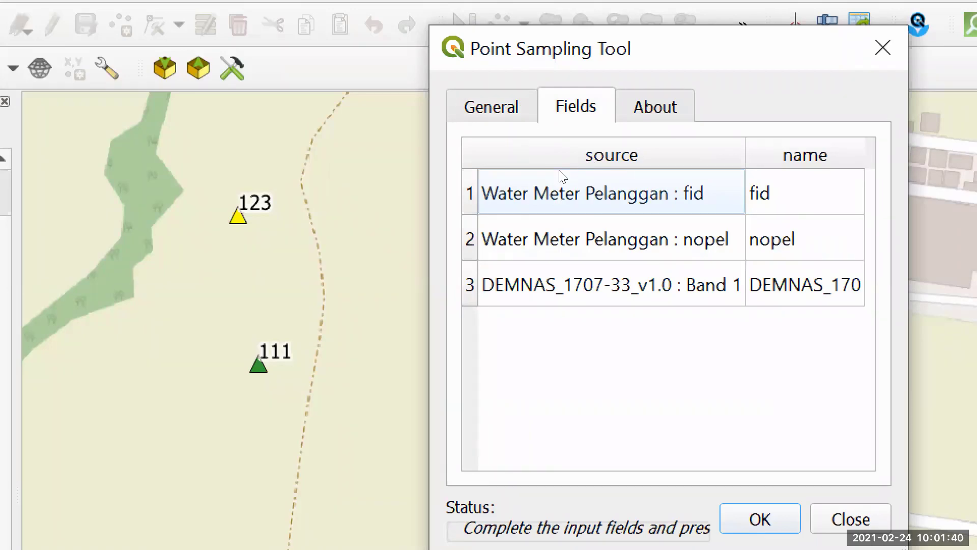
{"action": "left_click", "coordinate": [490, 105]}
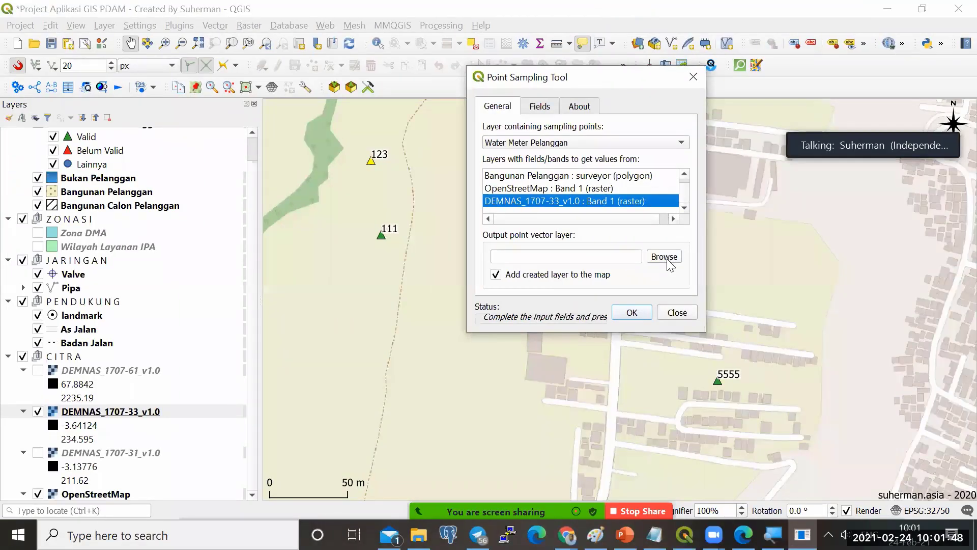
Browse to the BELAJAR ELEVASI folder in Documents for the output layer.
{"action": "left_click", "coordinate": [664, 257]}
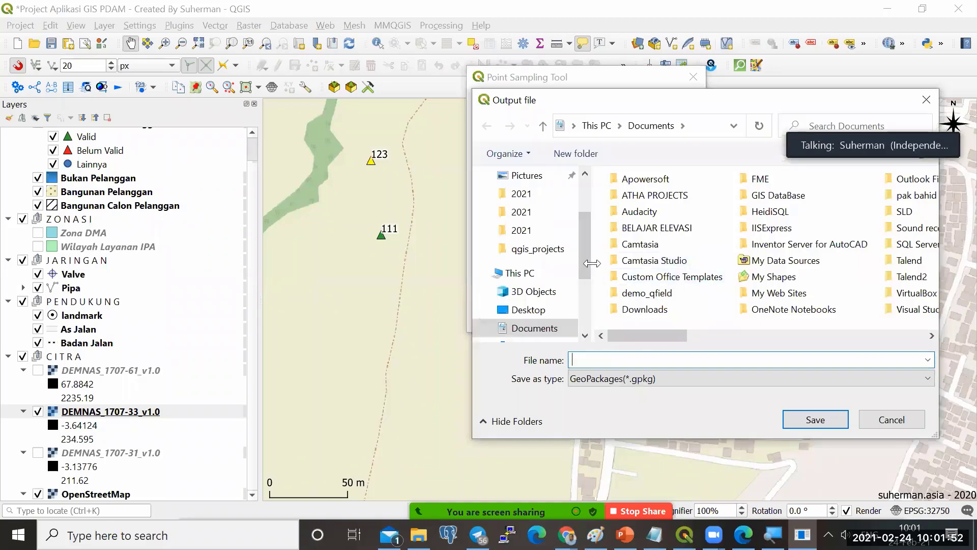
{"action": "left_click_drag", "start_coordinate": [587, 263], "coordinate": [583, 223]}
{"action": "left_click", "coordinate": [549, 246]}
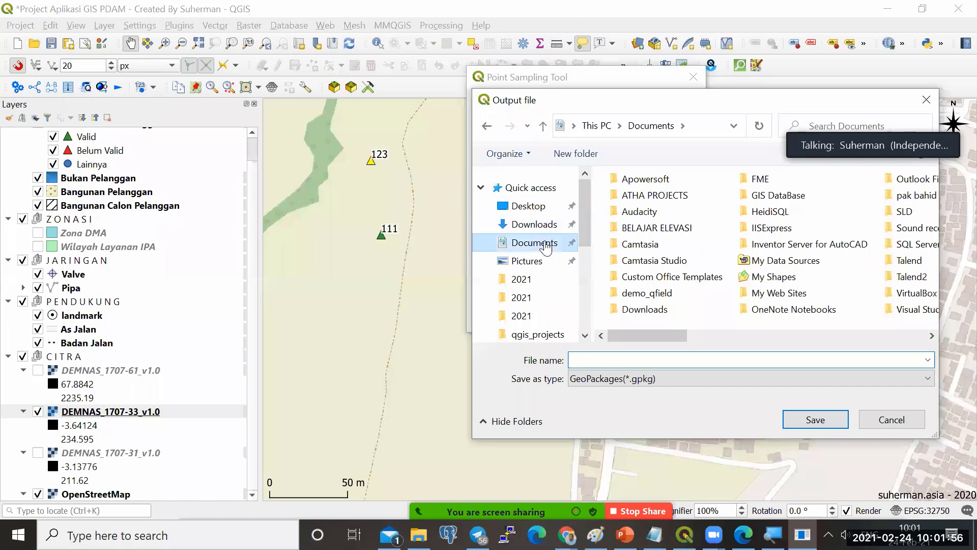
{"action": "double_click", "coordinate": [642, 228]}
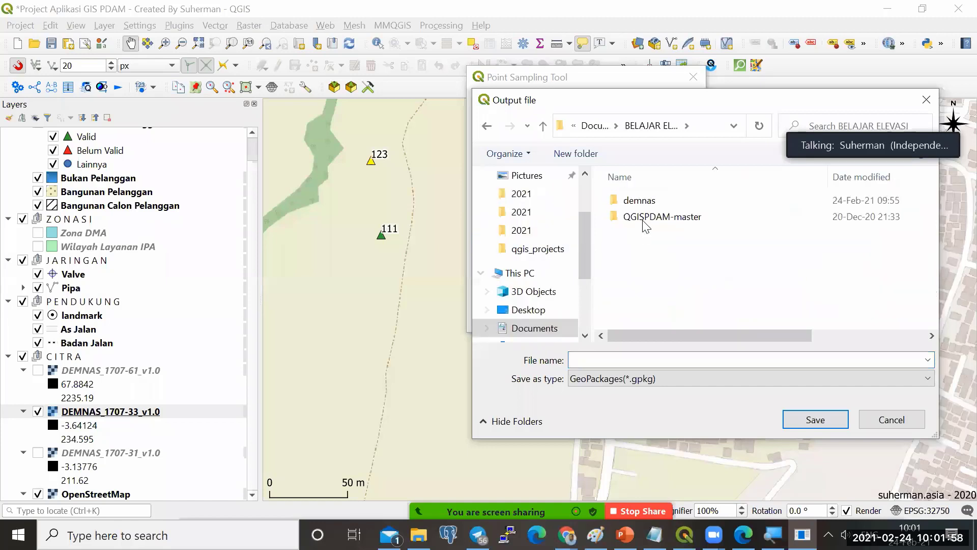
{"action": "double_click", "coordinate": [645, 218]}
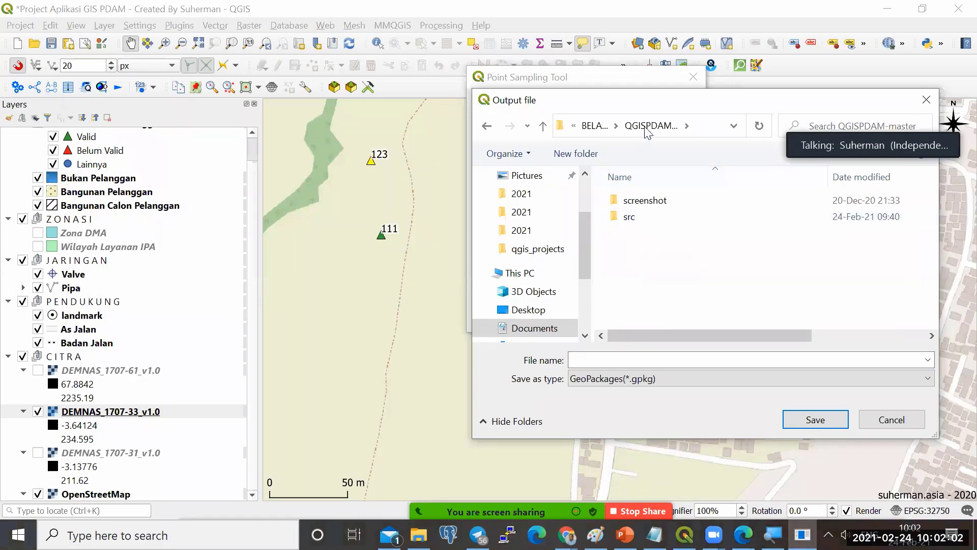
{"action": "left_click", "coordinate": [594, 125]}
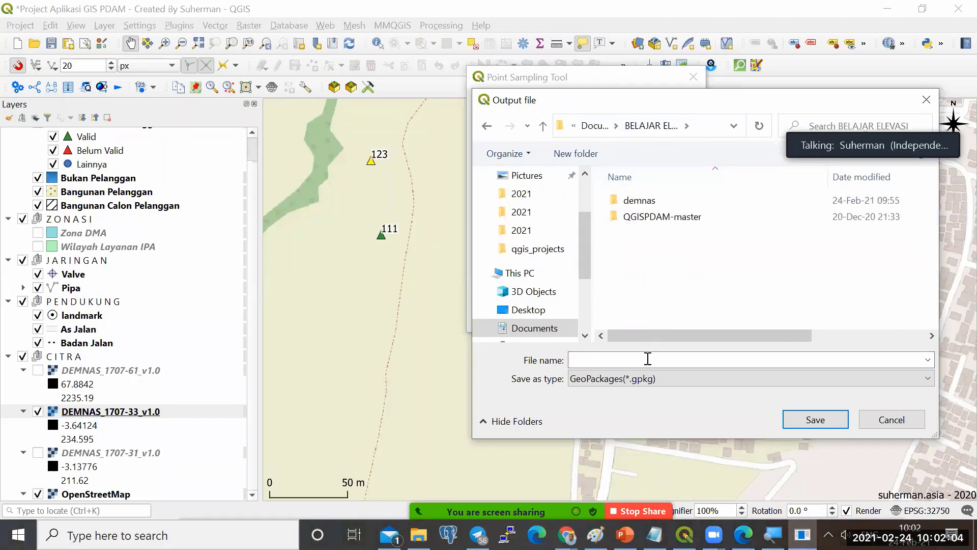
Save the output as shapefile sampling_elevasi, run the sampling, and close the tool.
{"action": "left_click", "coordinate": [643, 378]}
{"action": "left_click", "coordinate": [637, 419]}
{"action": "left_click", "coordinate": [627, 359]}
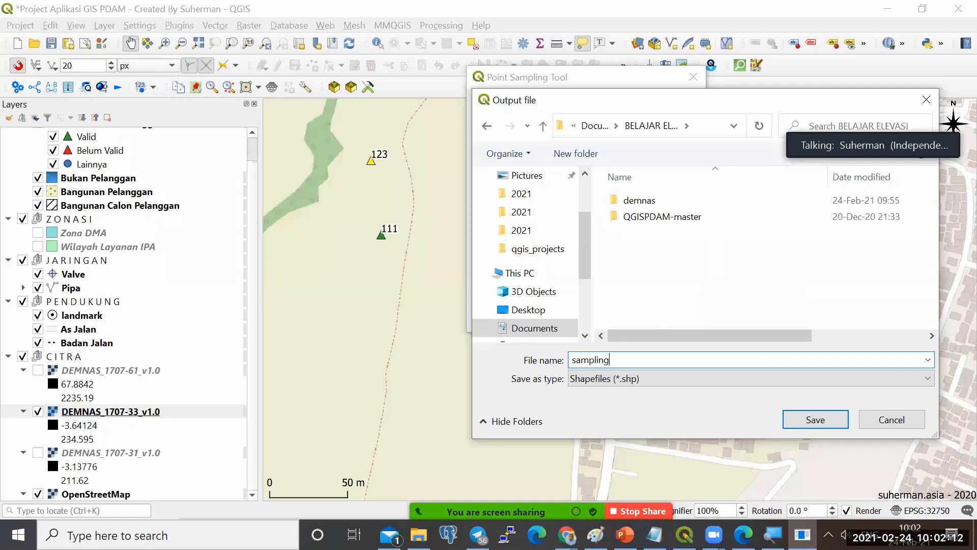
{"action": "type", "text": "sampling_elevasi"}
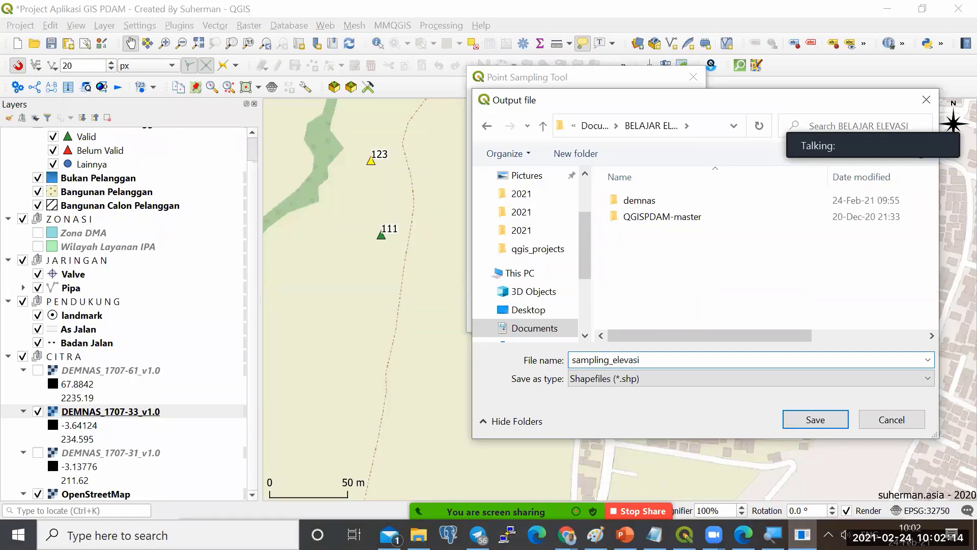
{"action": "left_click", "coordinate": [795, 421]}
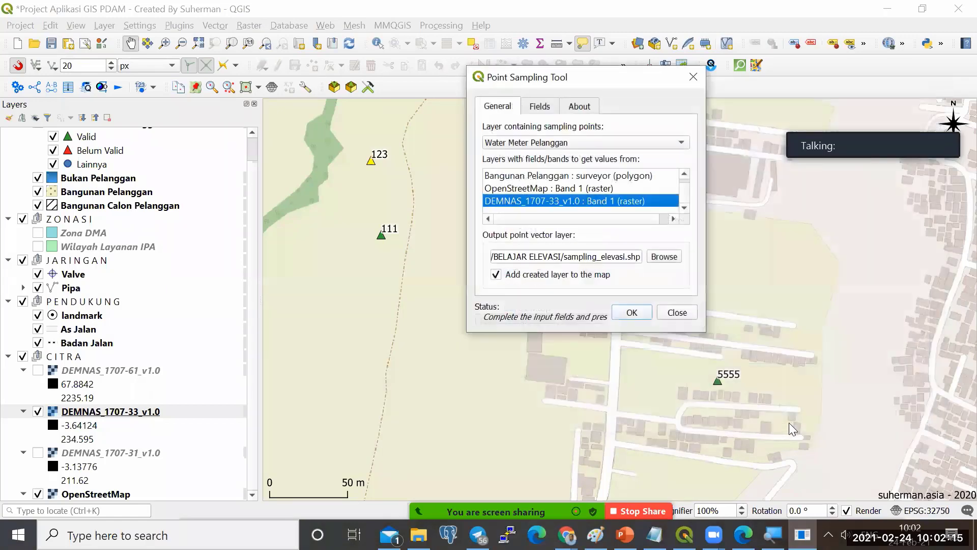
{"action": "left_click", "coordinate": [633, 313]}
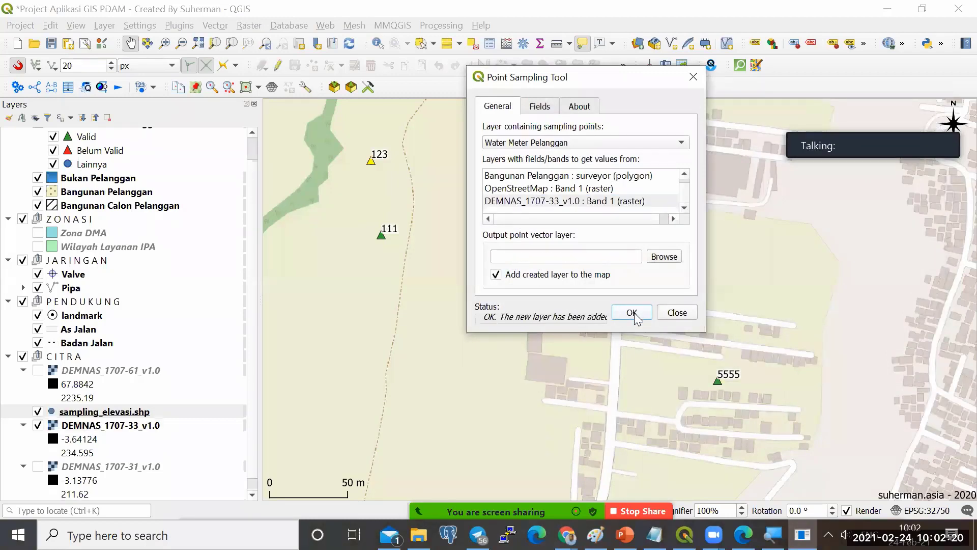
{"action": "left_click", "coordinate": [676, 314]}
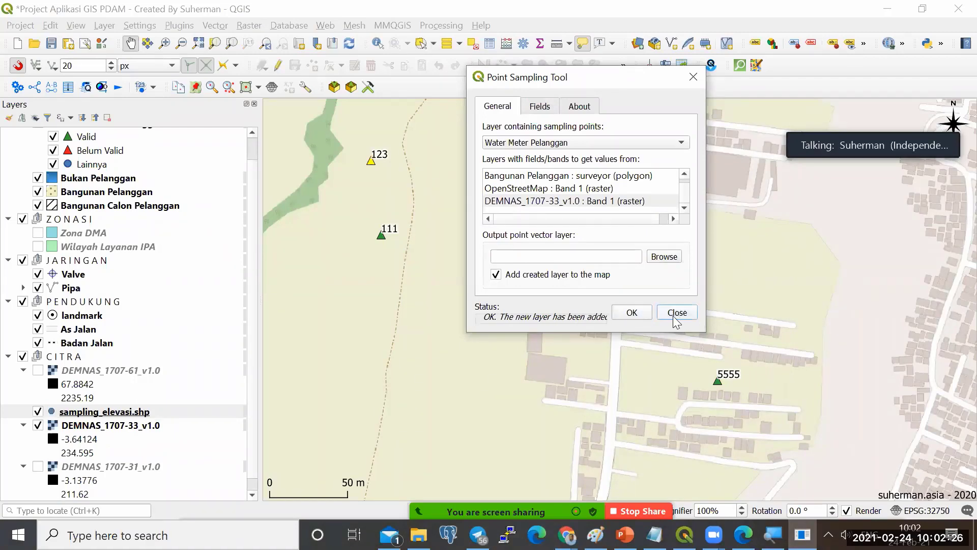
{"action": "left_click", "coordinate": [678, 313]}
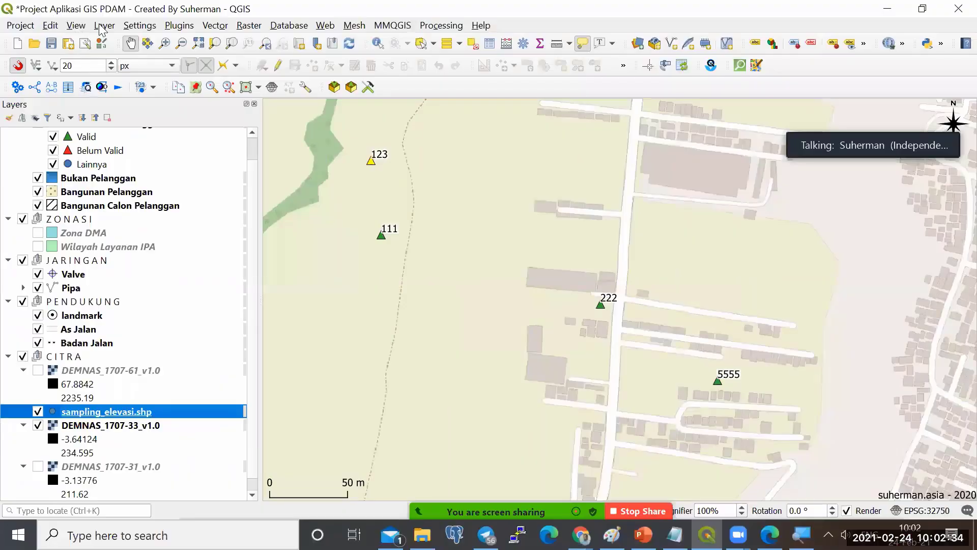
Show the Layer Order panel and move sampling_elevasi.shp just below landmark.
{"action": "left_click", "coordinate": [104, 25]}
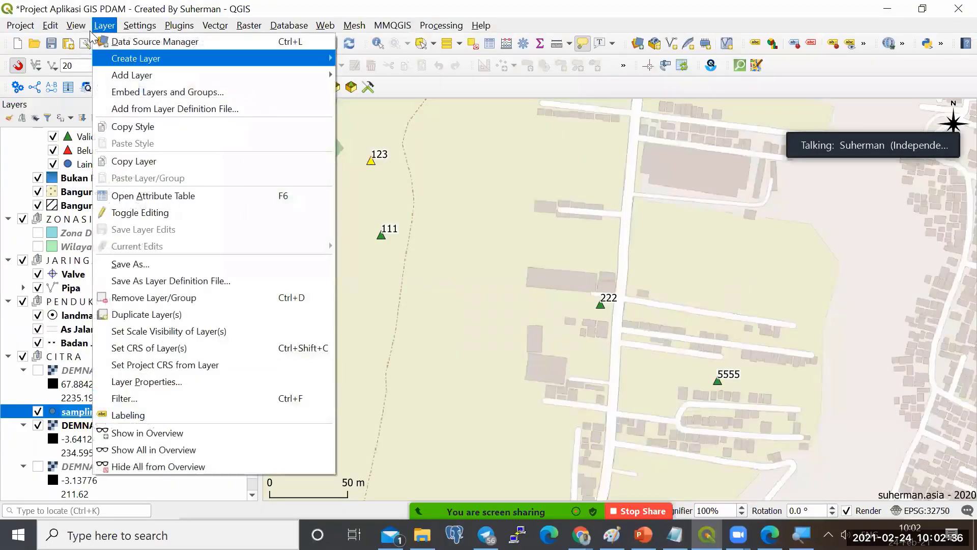
{"action": "mouse_move", "coordinate": [75, 25]}
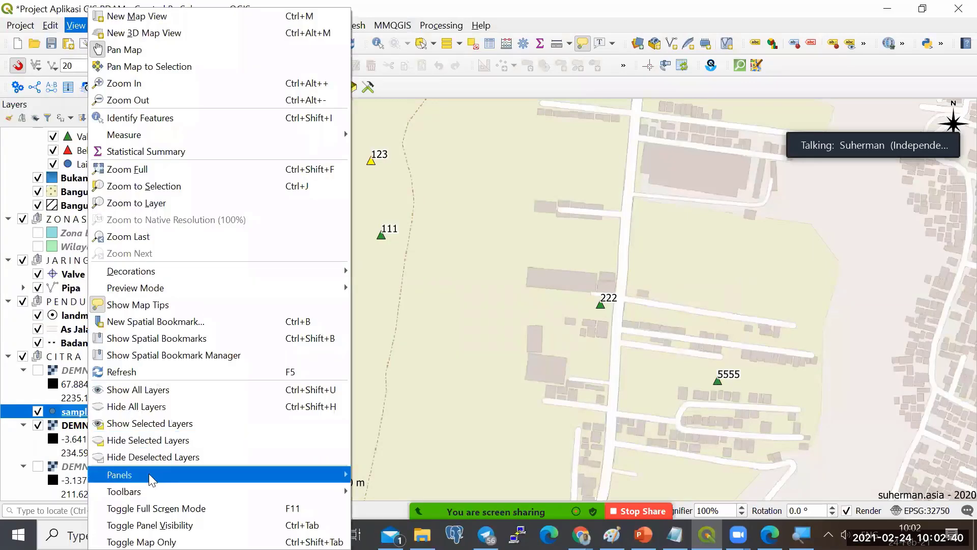
{"action": "mouse_move", "coordinate": [301, 478]}
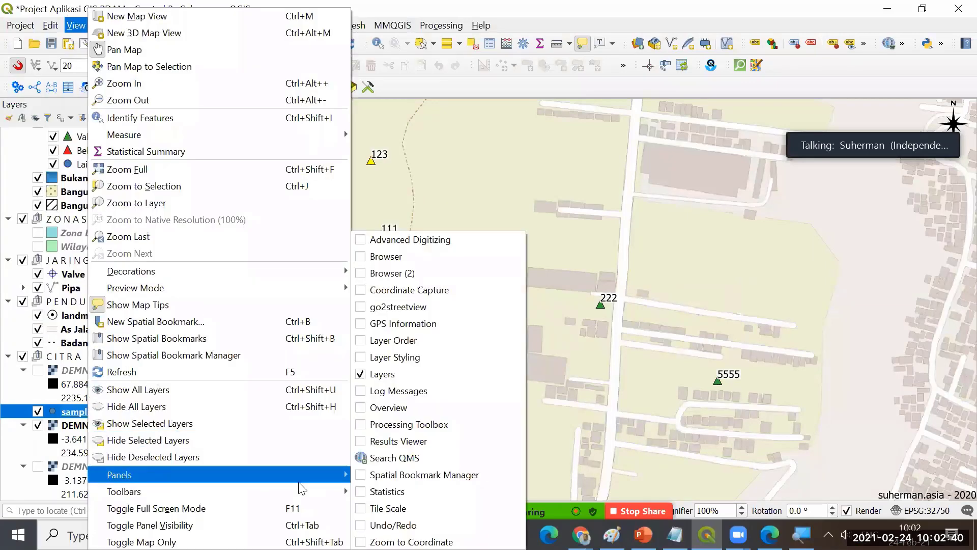
{"action": "left_click", "coordinate": [414, 346]}
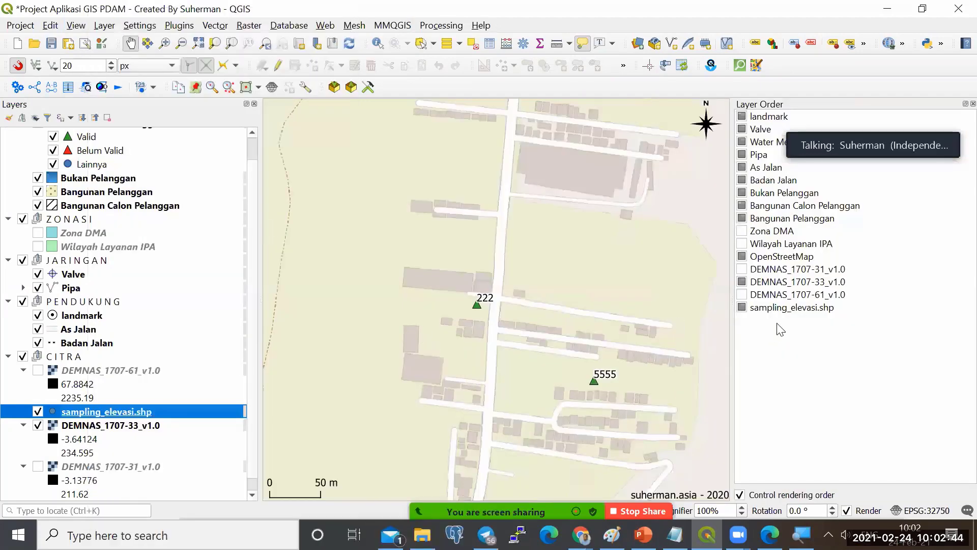
{"action": "left_click", "coordinate": [781, 311]}
{"action": "left_click_drag", "start_coordinate": [797, 300], "coordinate": [828, 130]}
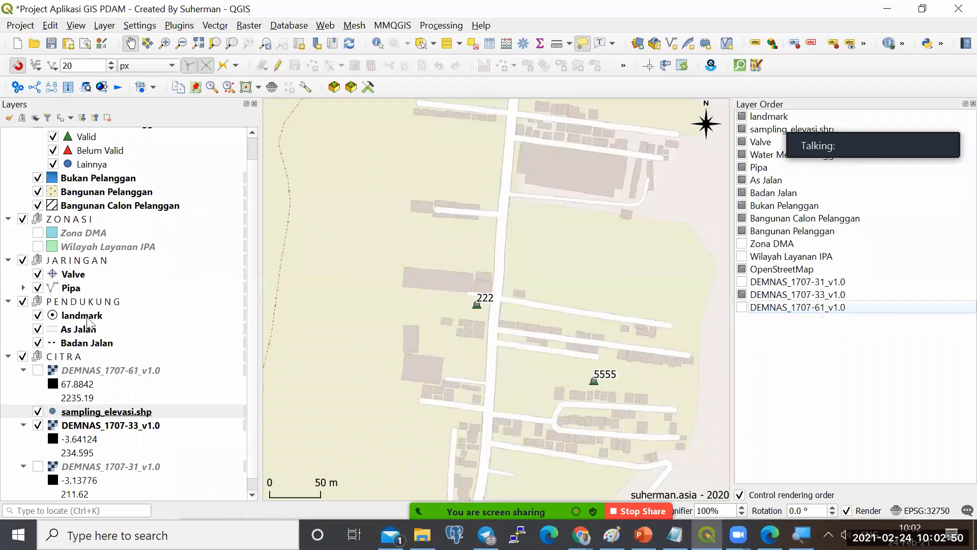
Hide Water Meter Pelanggan, pan to show all sampled points, and select sampling_elevasi.shp.
{"action": "scroll", "coordinate": [40, 196], "scroll_direction": "up", "scroll_amount": 1}
{"action": "left_click", "coordinate": [38, 149]}
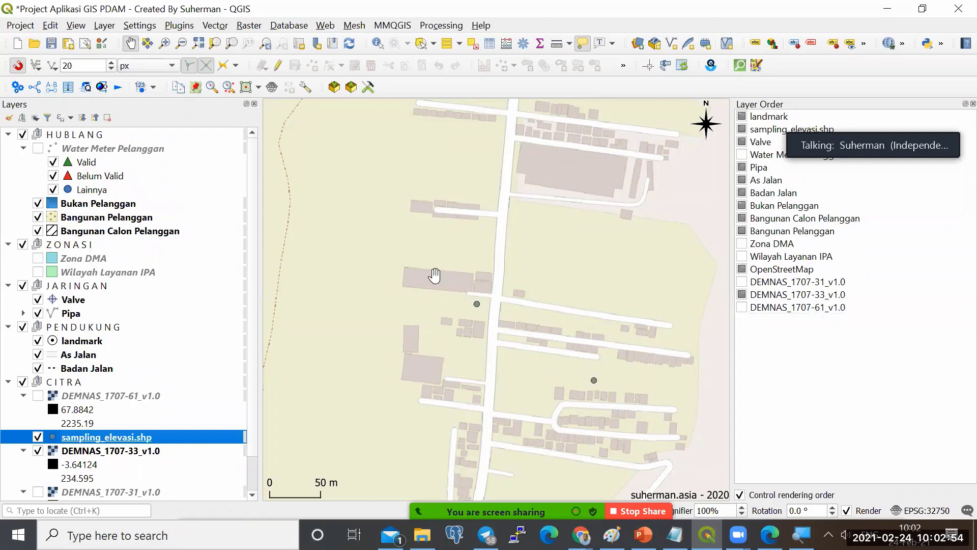
{"action": "scroll", "coordinate": [438, 291], "scroll_direction": "down", "scroll_amount": 1}
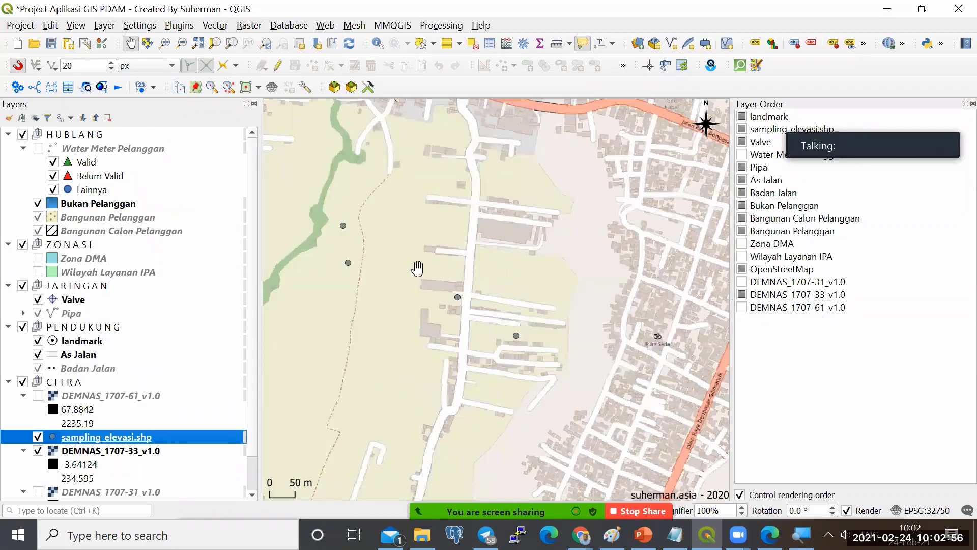
{"action": "left_click_drag", "start_coordinate": [421, 268], "coordinate": [534, 258]}
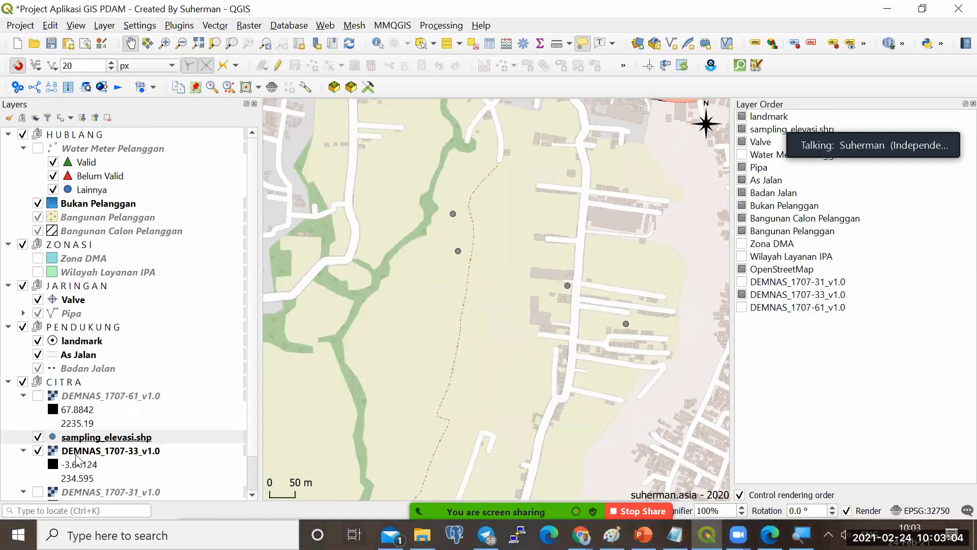
{"action": "scroll", "coordinate": [90, 326], "scroll_direction": "down", "scroll_amount": 1}
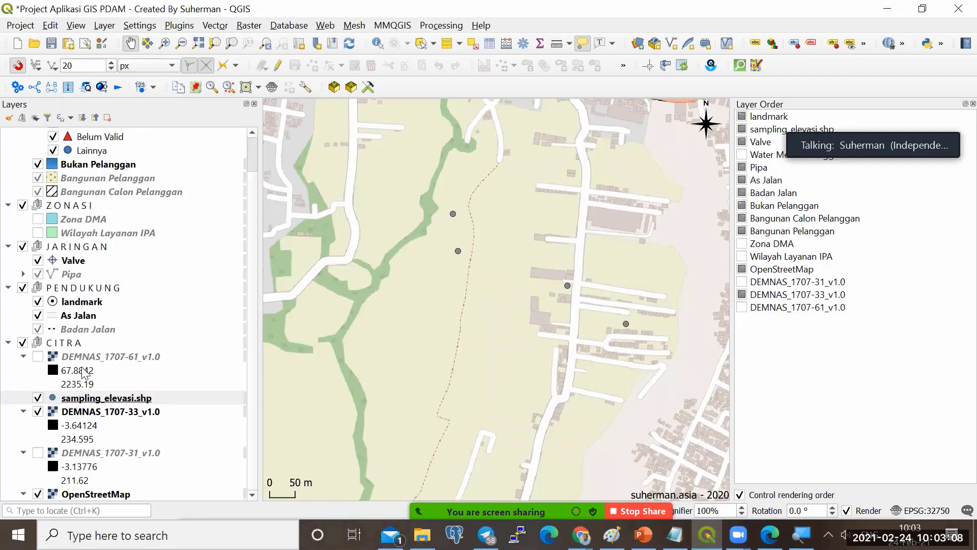
{"action": "left_click", "coordinate": [82, 402]}
In sampling_elevasi.shp's Labels properties, switch to Single labels using the DEMNAS_170 field as the value.
{"action": "right_click", "coordinate": [83, 406]}
{"action": "left_click", "coordinate": [209, 395]}
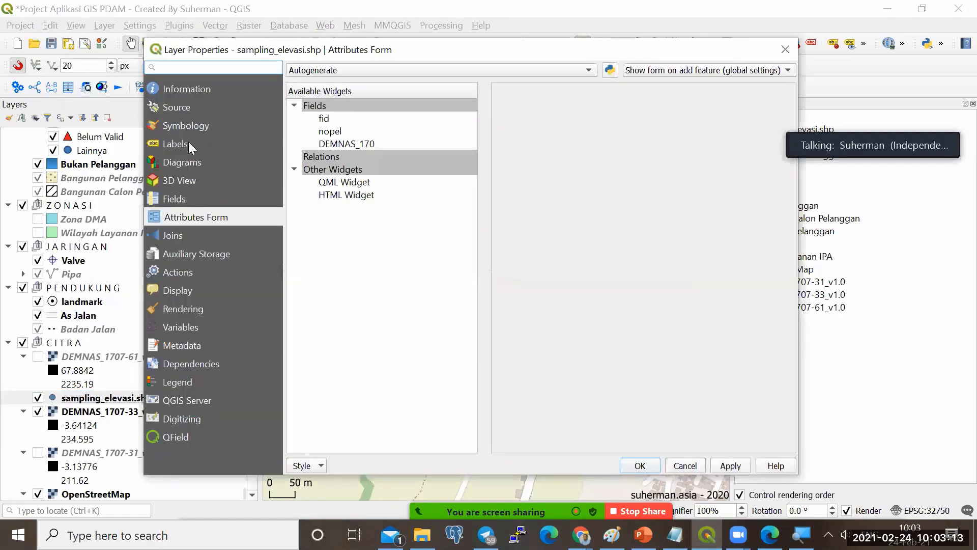
{"action": "left_click", "coordinate": [191, 145]}
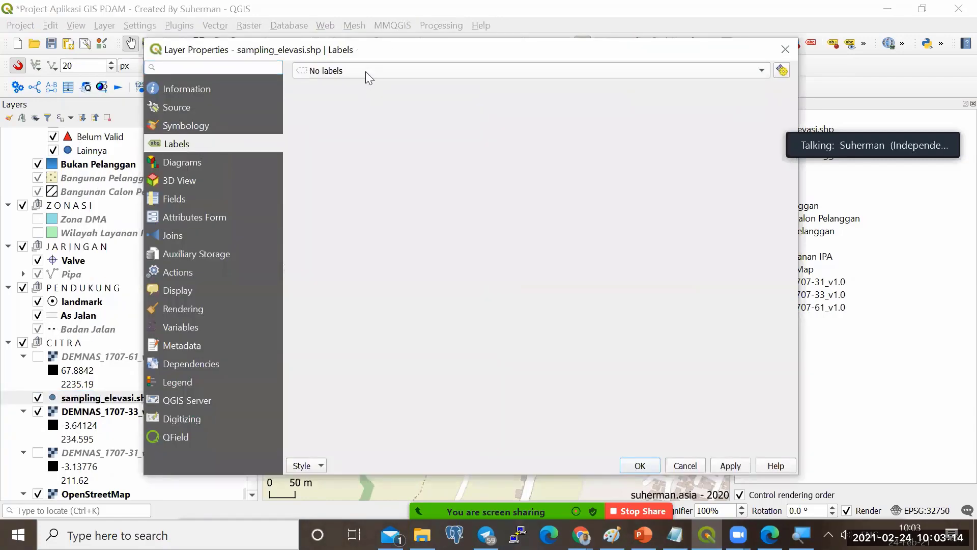
{"action": "left_click", "coordinate": [366, 71]}
{"action": "key", "text": "Escape"}
{"action": "key", "text": "Down"}
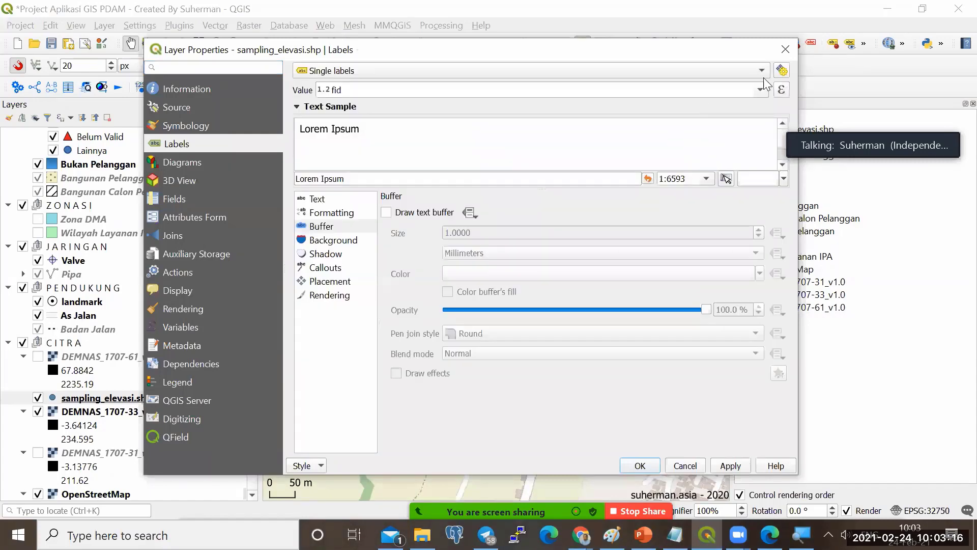
{"action": "left_click", "coordinate": [761, 90]}
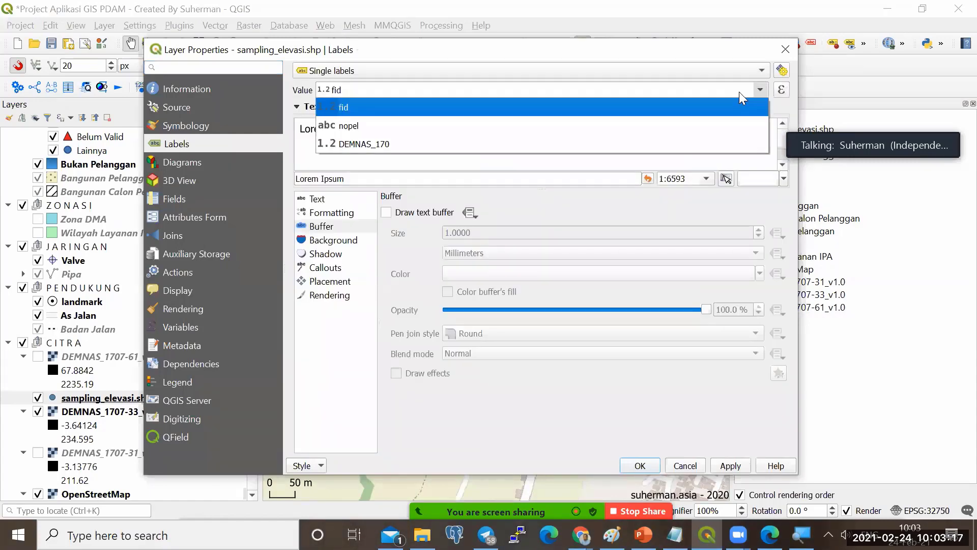
{"action": "left_click", "coordinate": [623, 144]}
{"action": "left_click", "coordinate": [644, 464]}
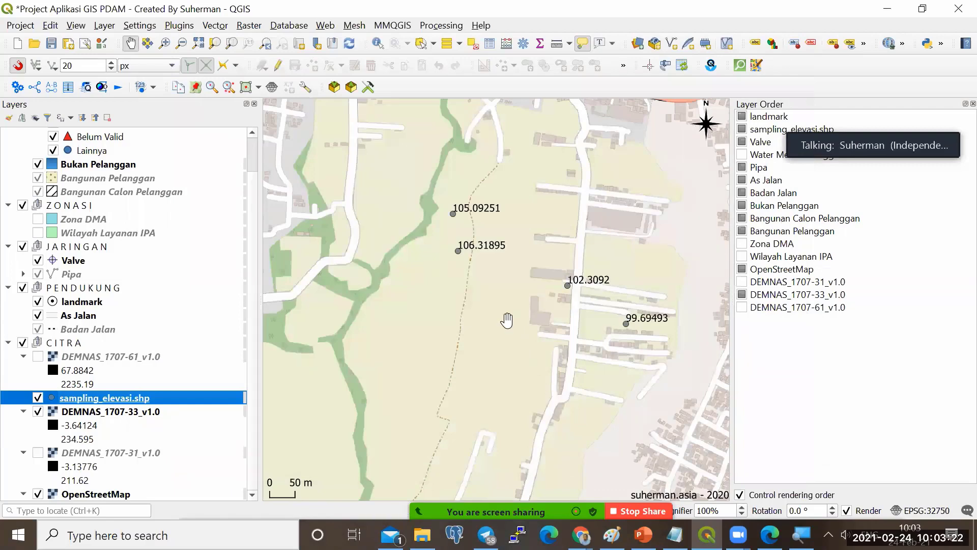